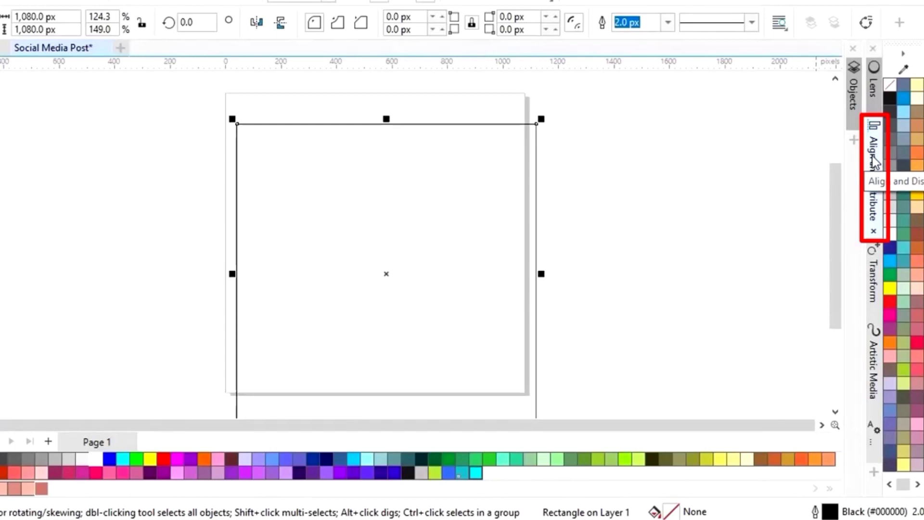
Centre the square horizontally and vertically on the specified point 540, 540.
left_click(874, 162)
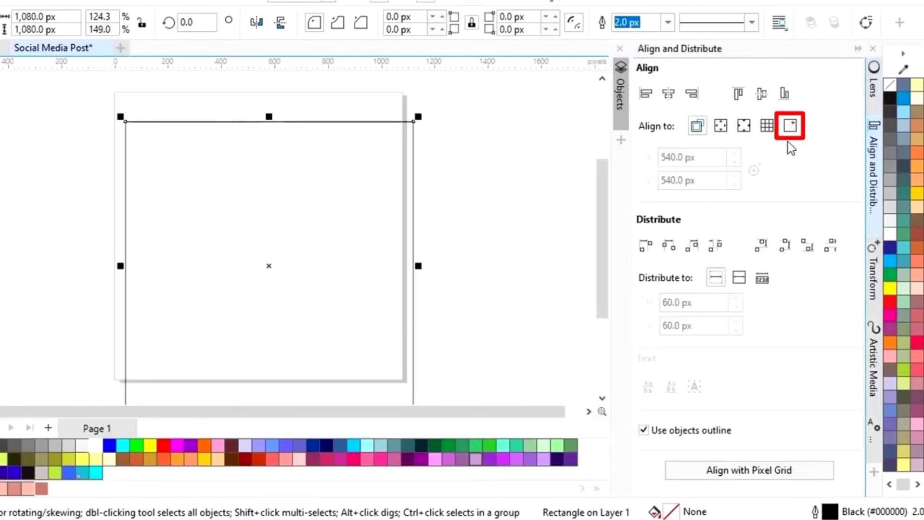
left_click(790, 126)
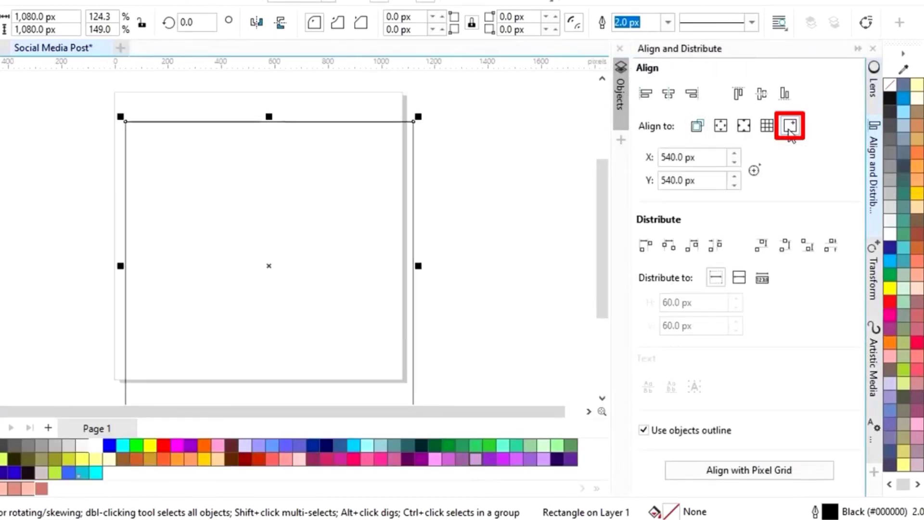
left_click(669, 95)
left_click(761, 94)
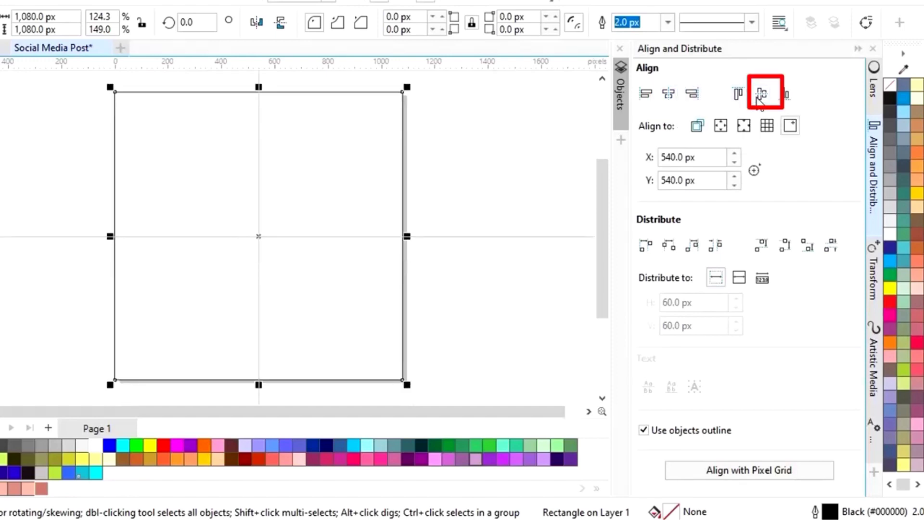
left_click(859, 48)
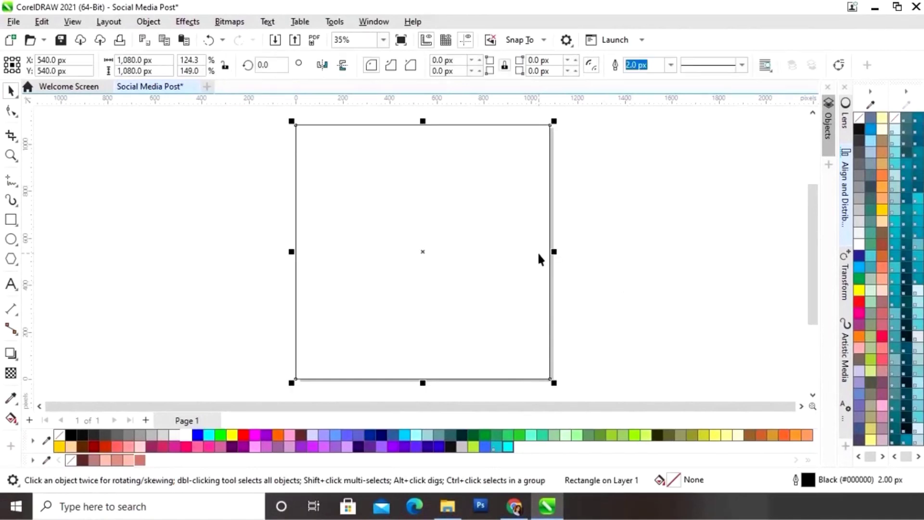
Fill the square dark brown #663333 and remove its outline.
left_click(80, 460)
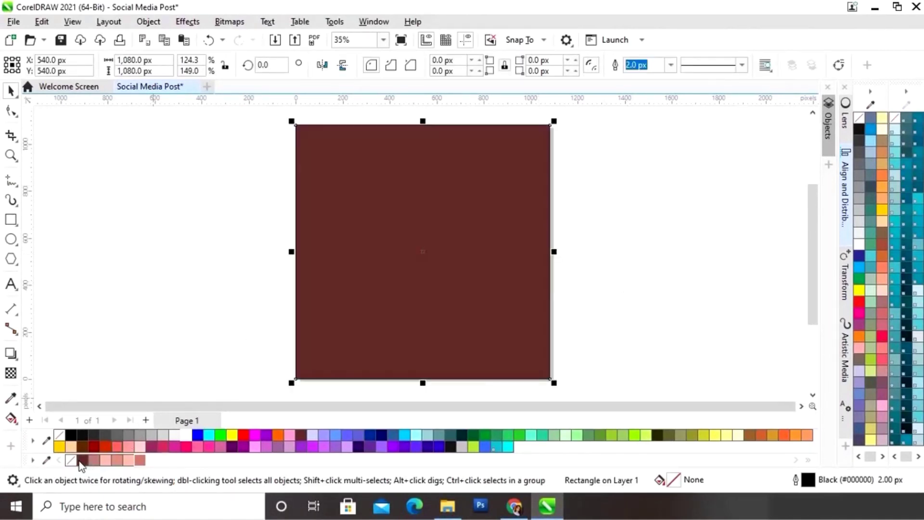
right_click(68, 461)
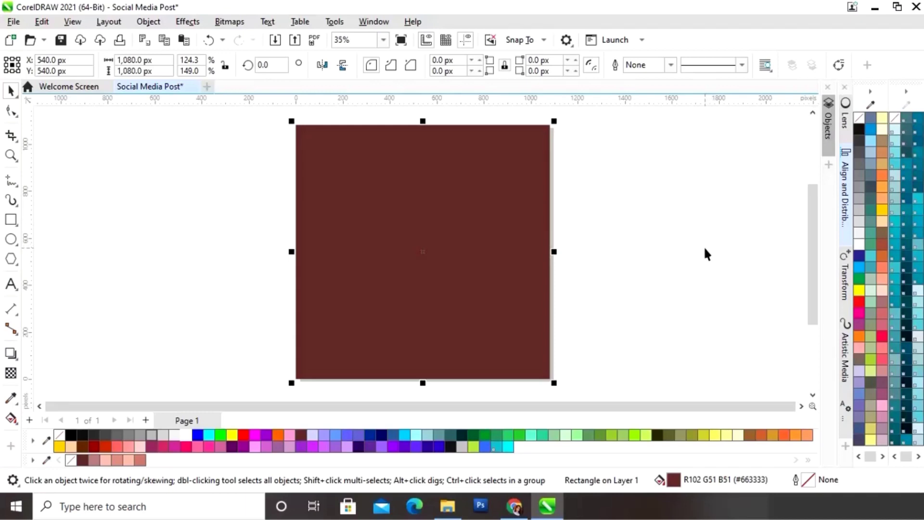
left_click(11, 259)
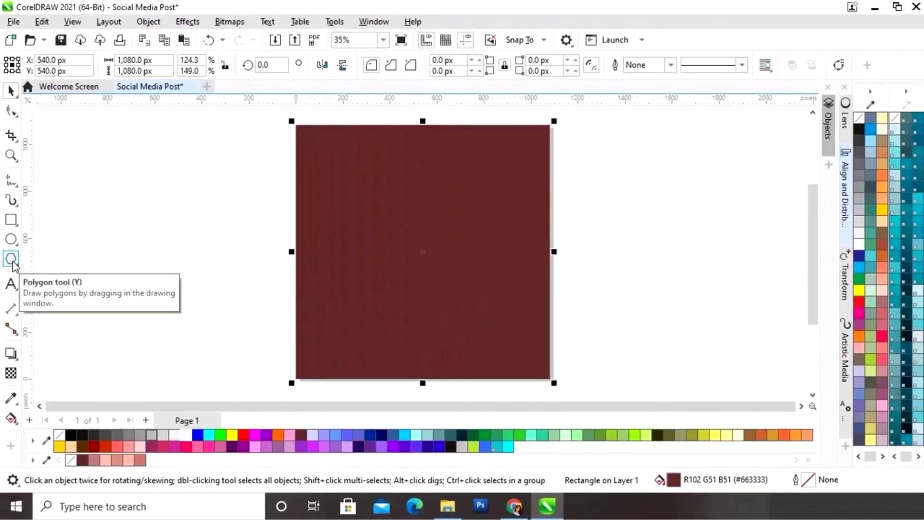
Draw a six-sided hexagon, centre it on the square, and shrink it to about 87%.
left_click(22, 288)
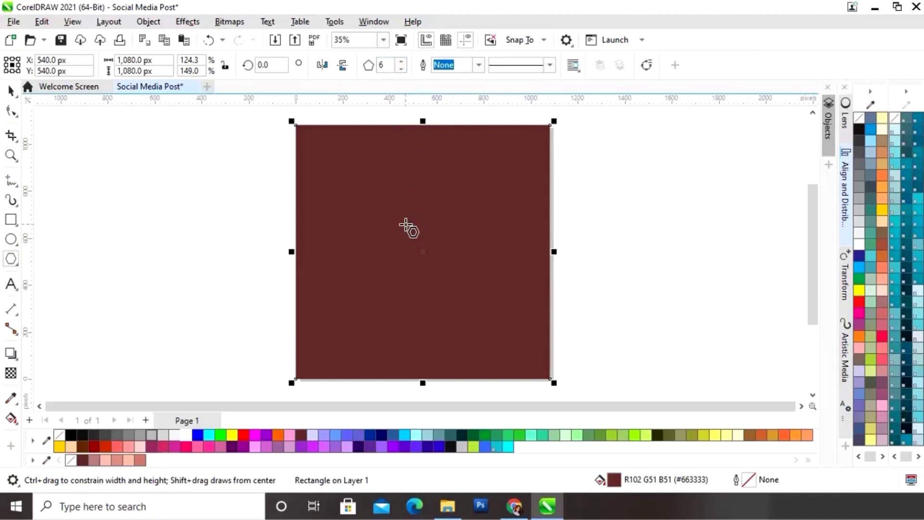
left_click_drag(409, 226, 458, 316)
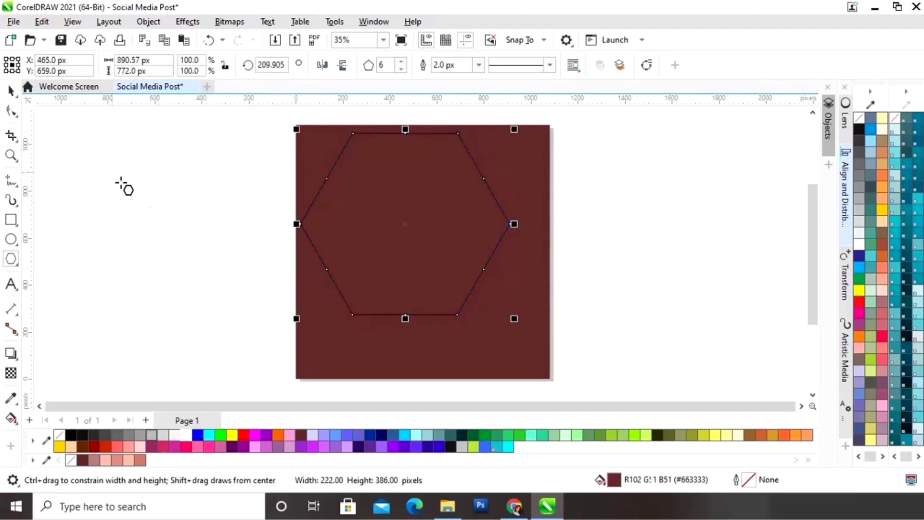
left_click(11, 91)
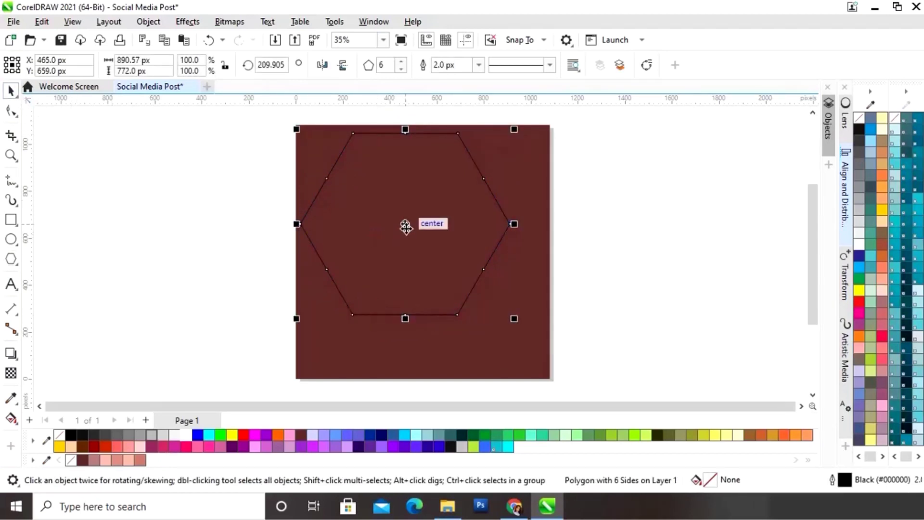
left_click_drag(405, 224, 422, 256)
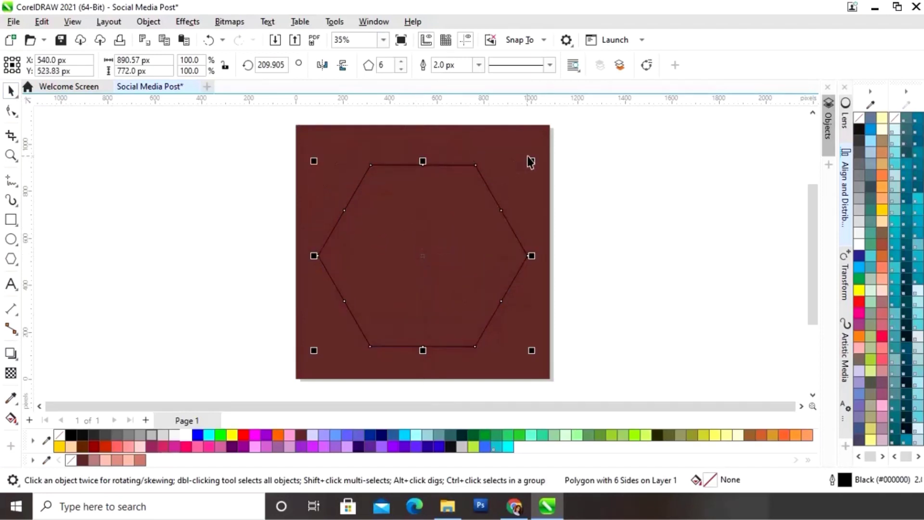
left_click_drag(532, 162, 521, 172)
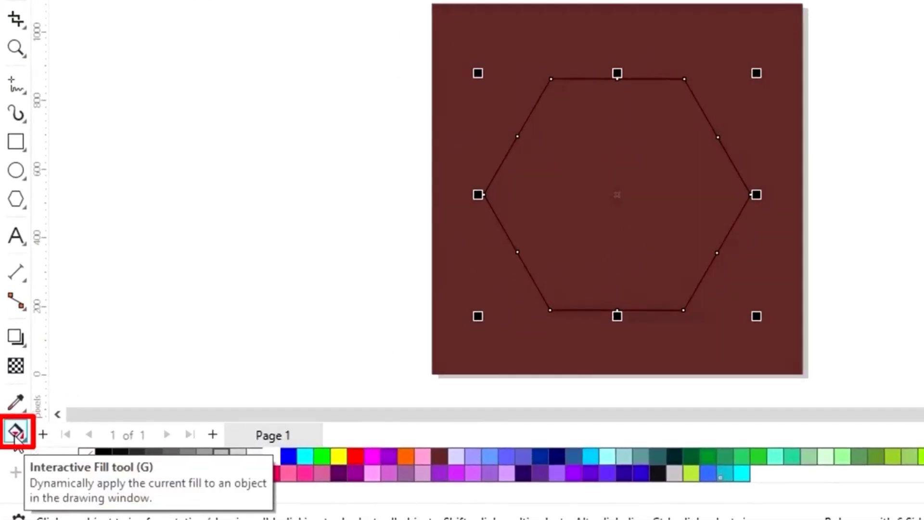
Apply a left-to-right fountain fill to the hexagon starting with pink #B77D79.
left_click(15, 433)
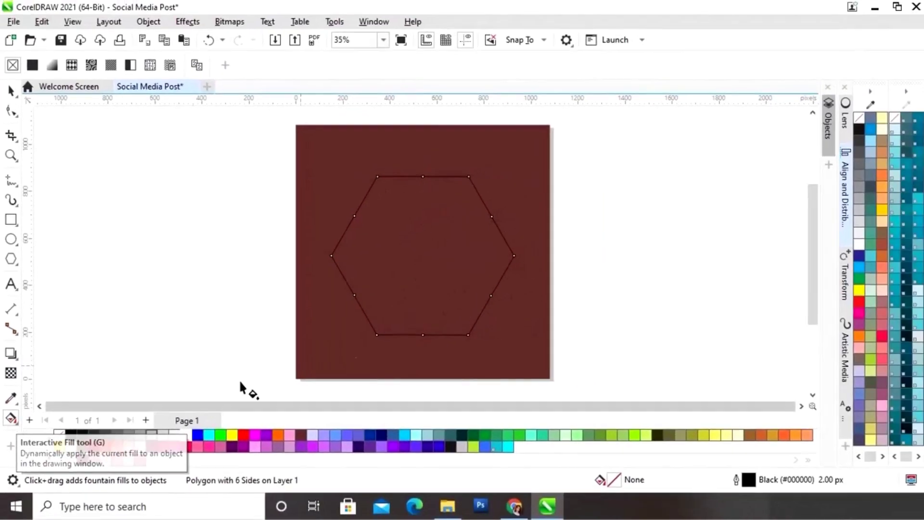
left_click_drag(332, 260, 515, 261)
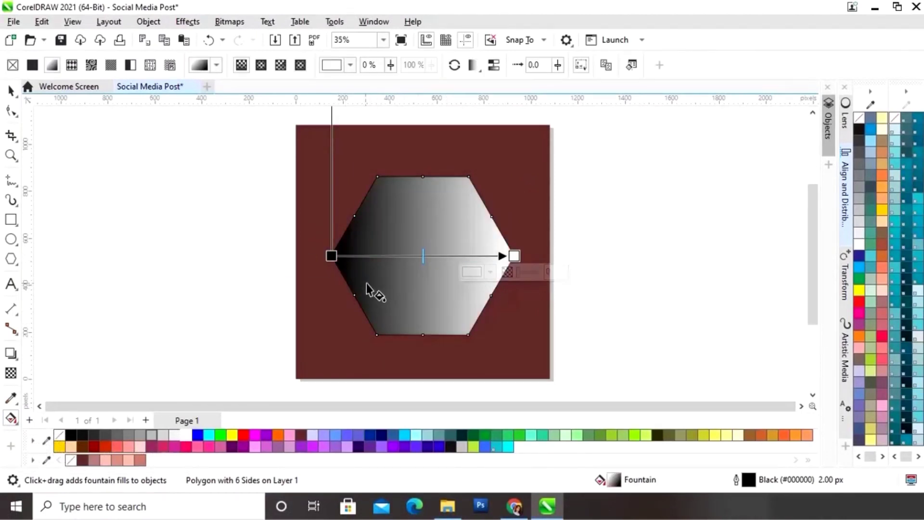
left_click(333, 256)
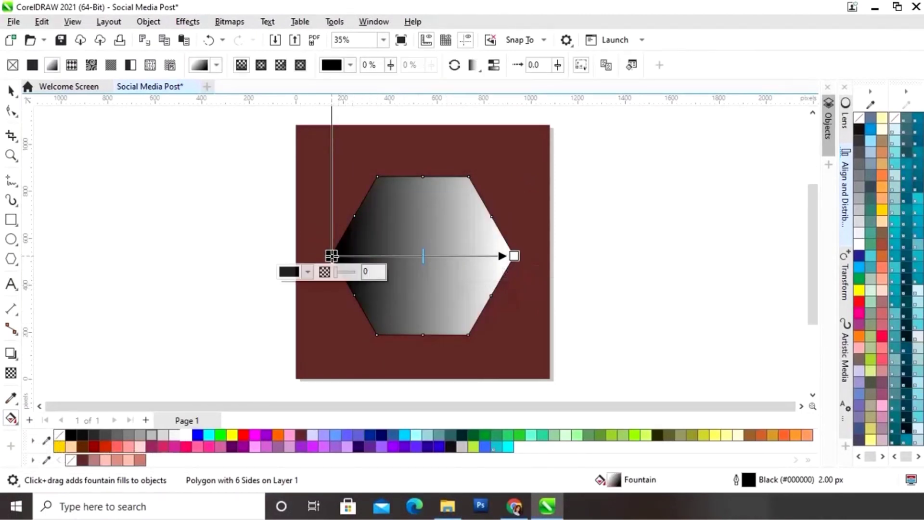
left_click(308, 273)
left_click(408, 471)
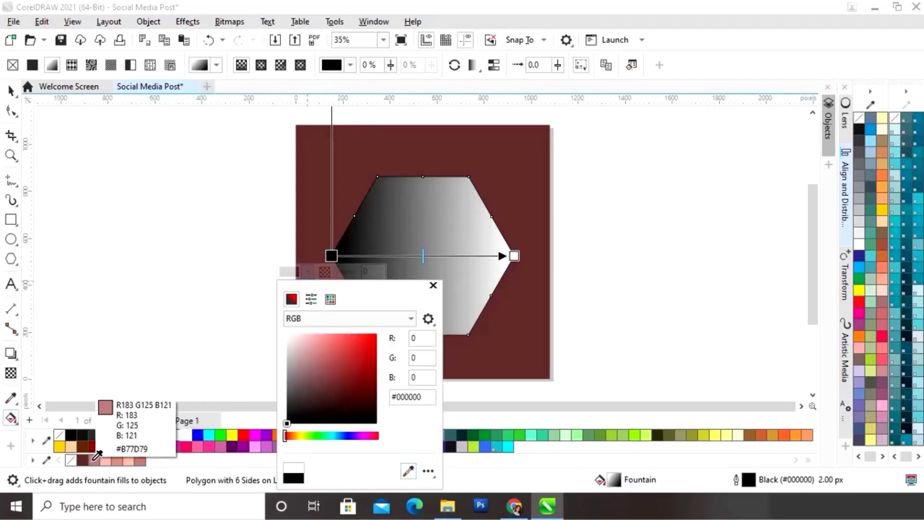
left_click(97, 455)
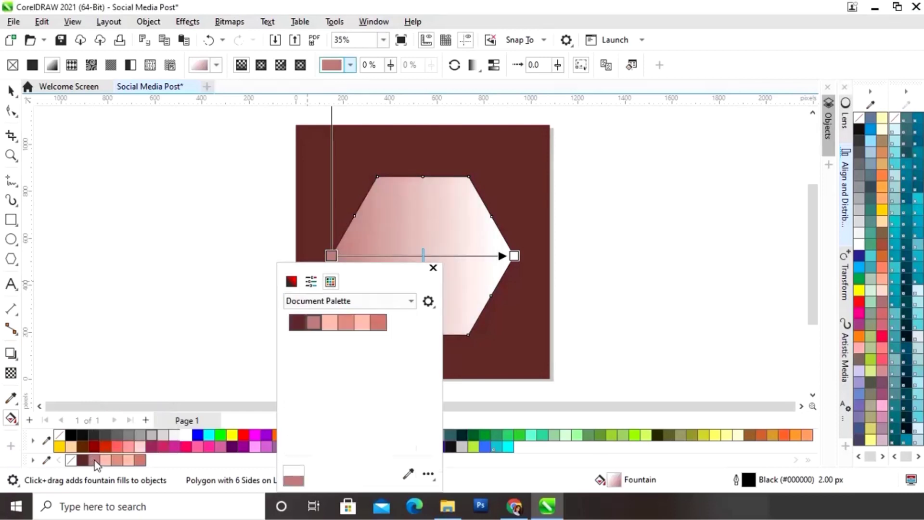
left_click(432, 267)
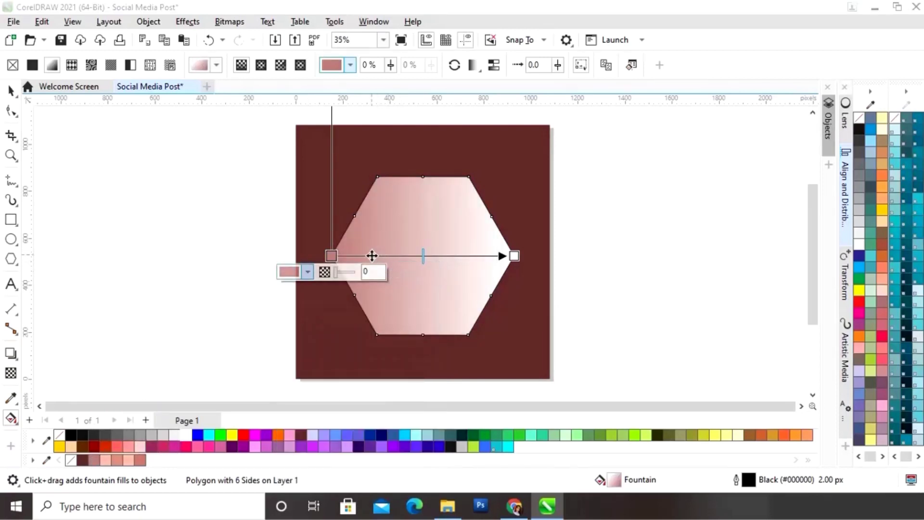
Add gradient stops: light pink at 21% and salmon at the middle.
double_click(368, 256)
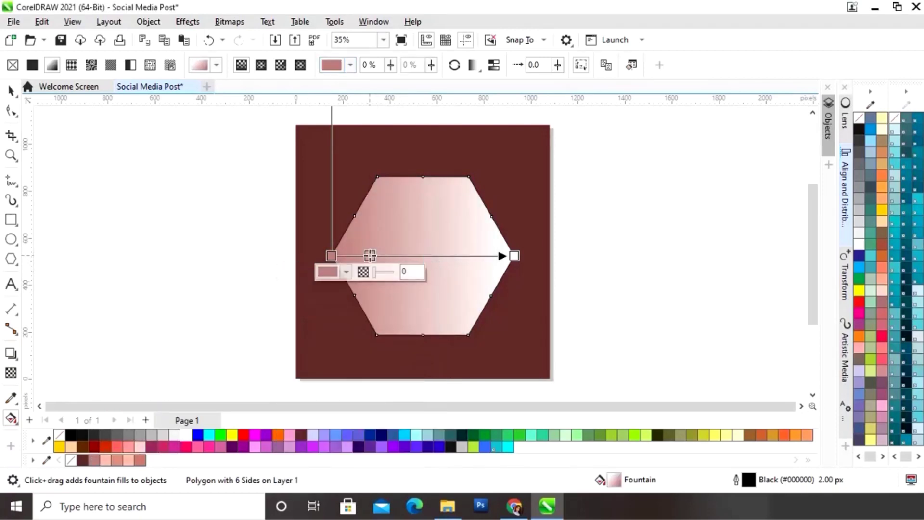
left_click(346, 271)
left_click(447, 471)
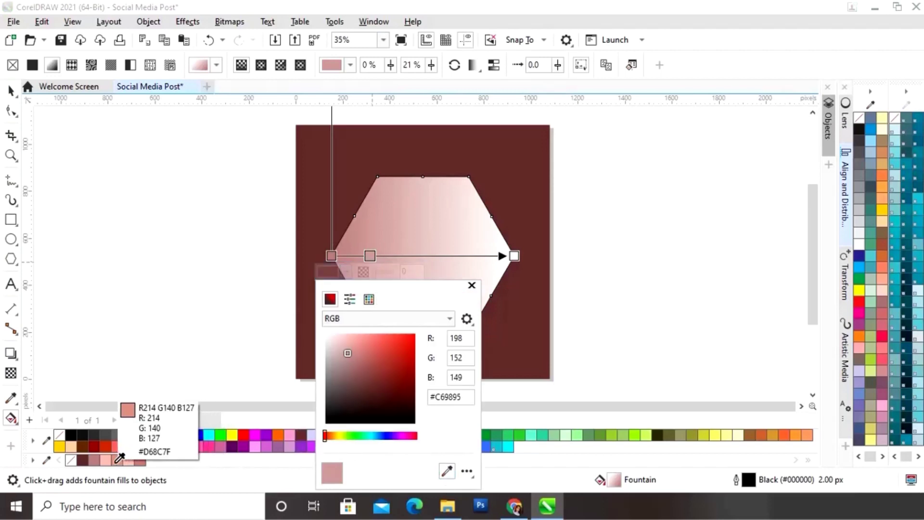
left_click(107, 462)
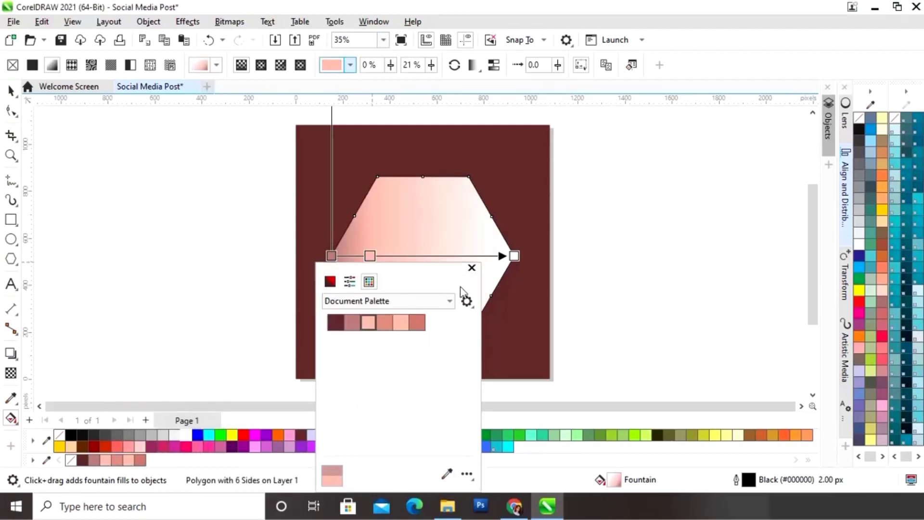
left_click(472, 269)
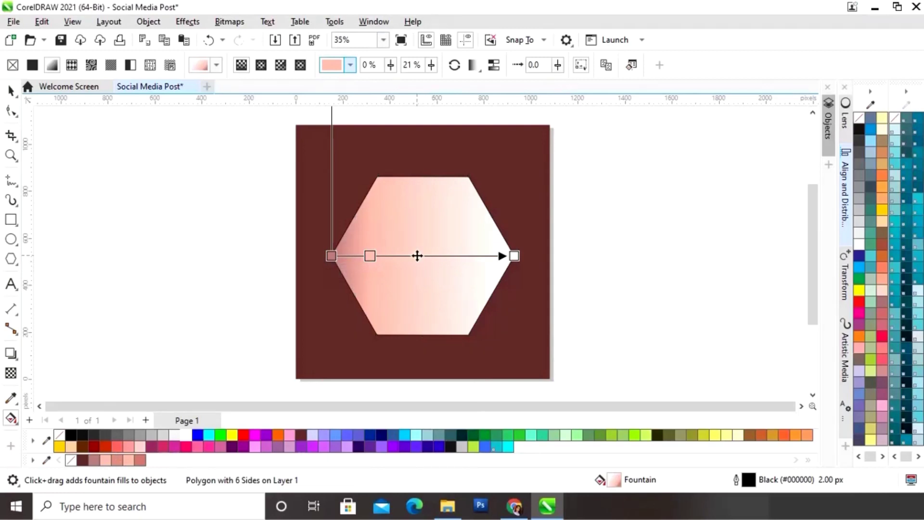
double_click(417, 255)
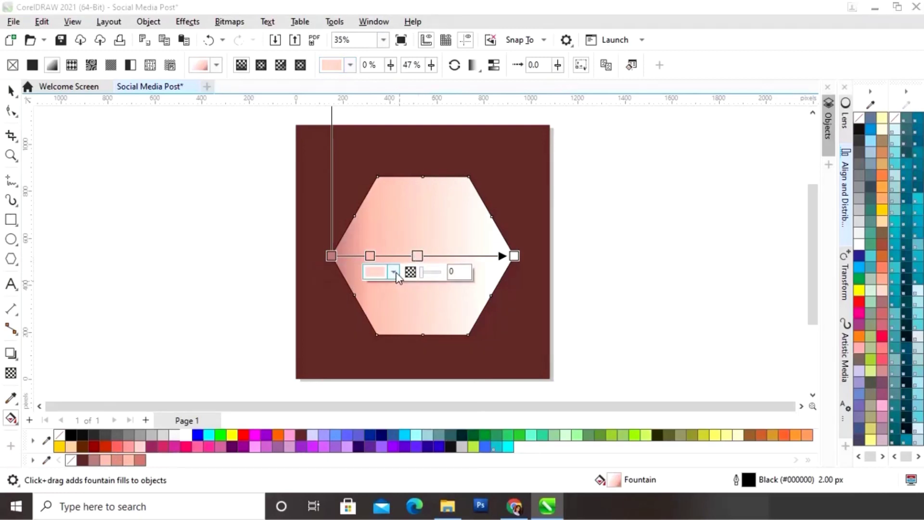
left_click(395, 272)
left_click(493, 471)
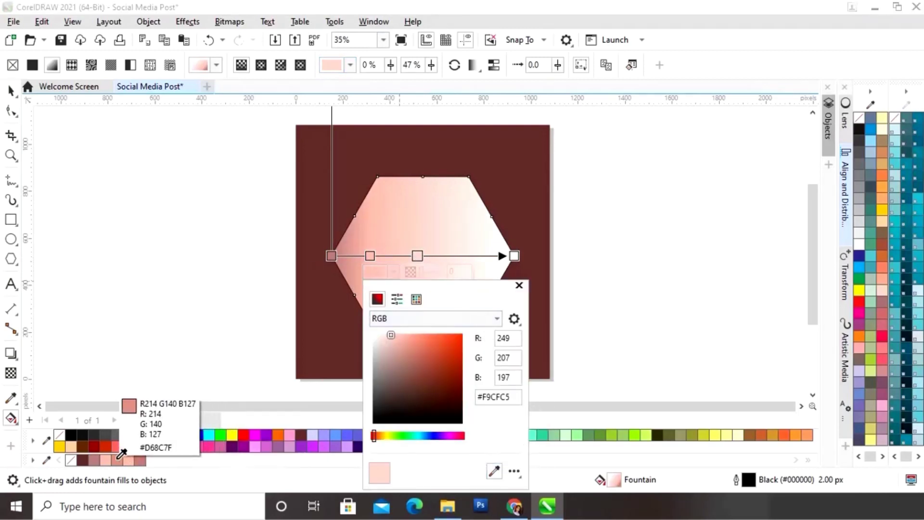
left_click(119, 452)
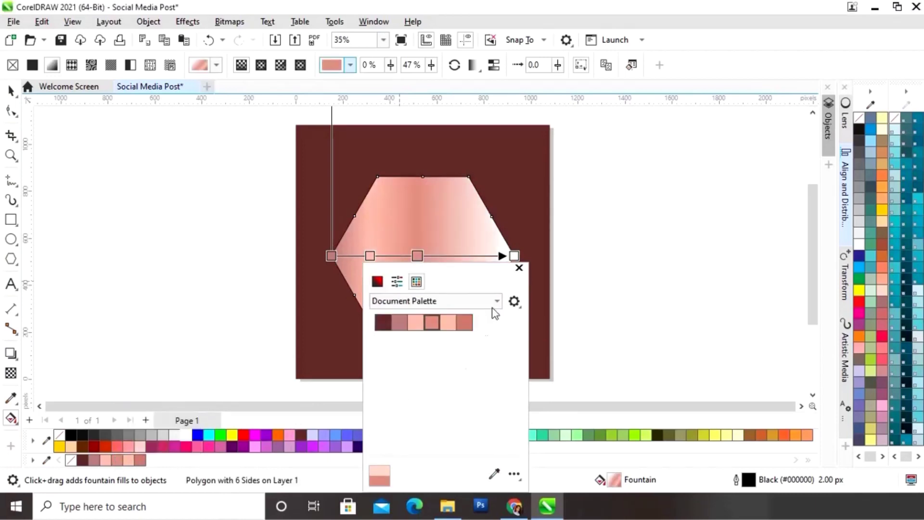
left_click(513, 264)
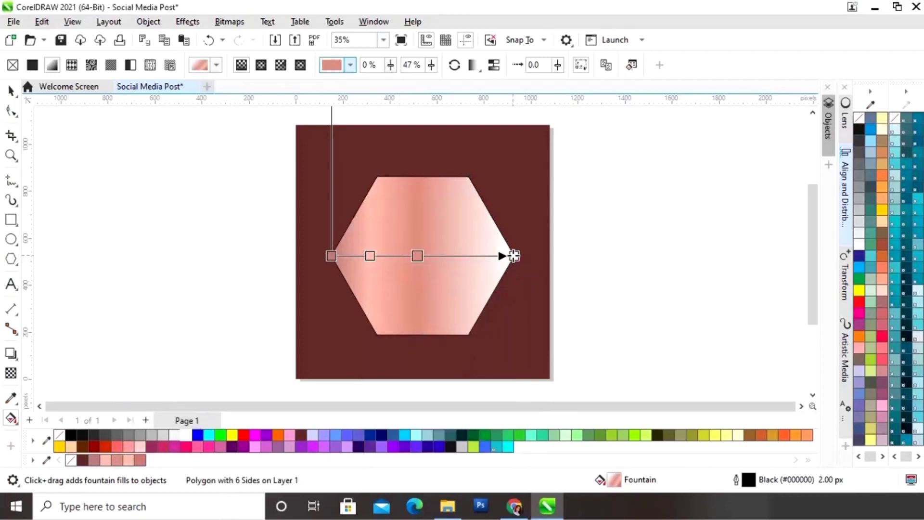
Add a salmon stop to the hexagon's gradient and make the end stop salmon too.
double_click(471, 256)
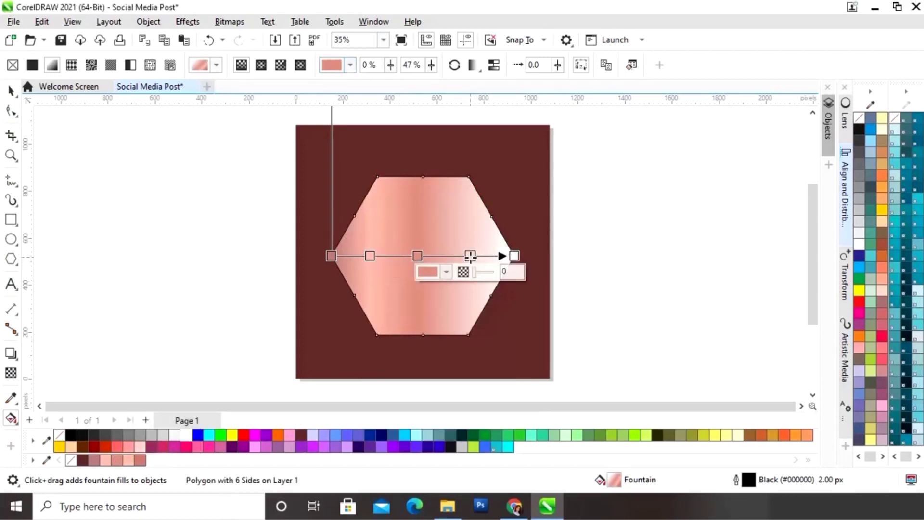
left_click(446, 272)
left_click(545, 471)
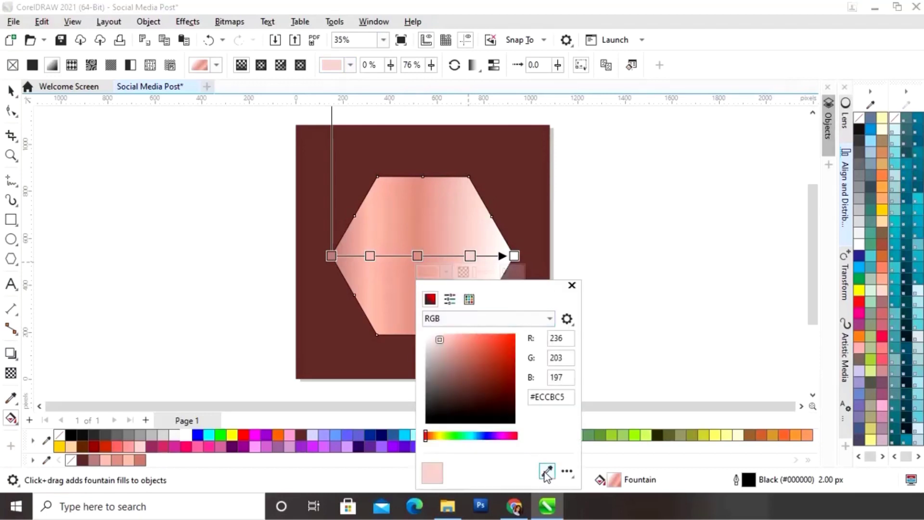
left_click(134, 457)
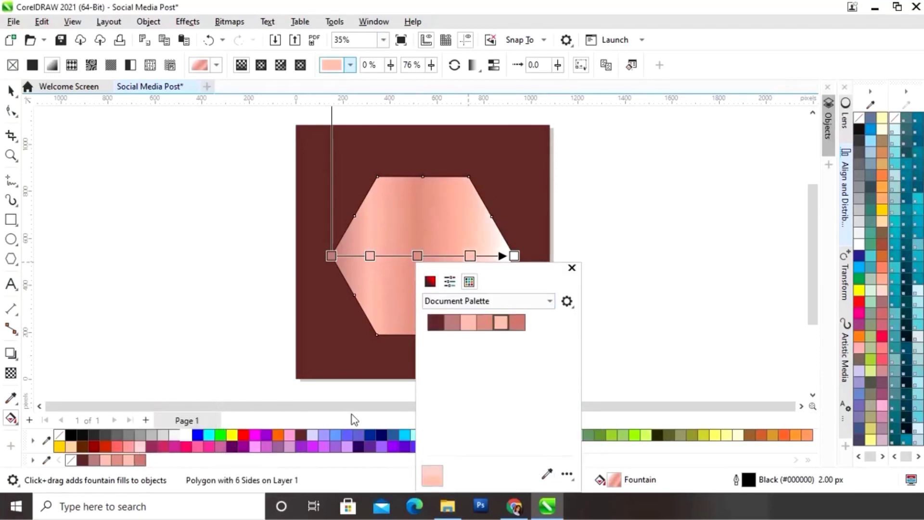
left_click(572, 285)
left_click(515, 256)
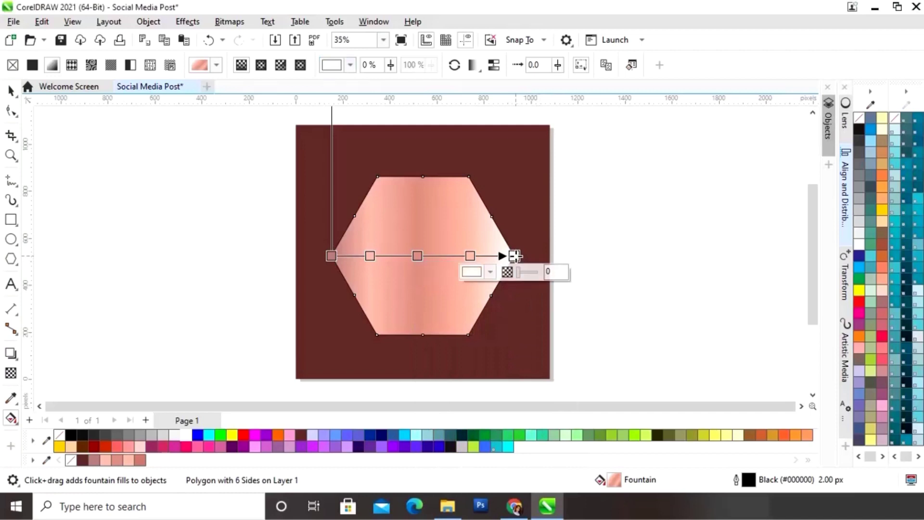
left_click(490, 272)
left_click(591, 224)
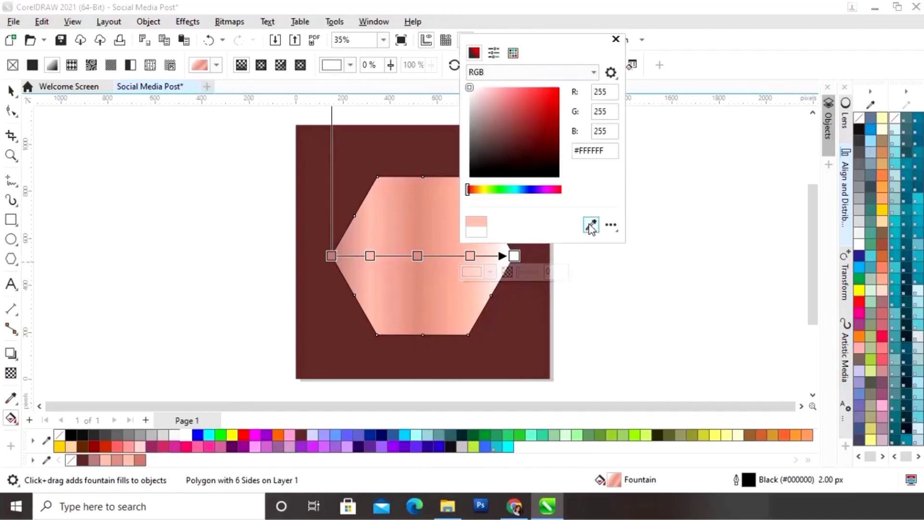
left_click(143, 461)
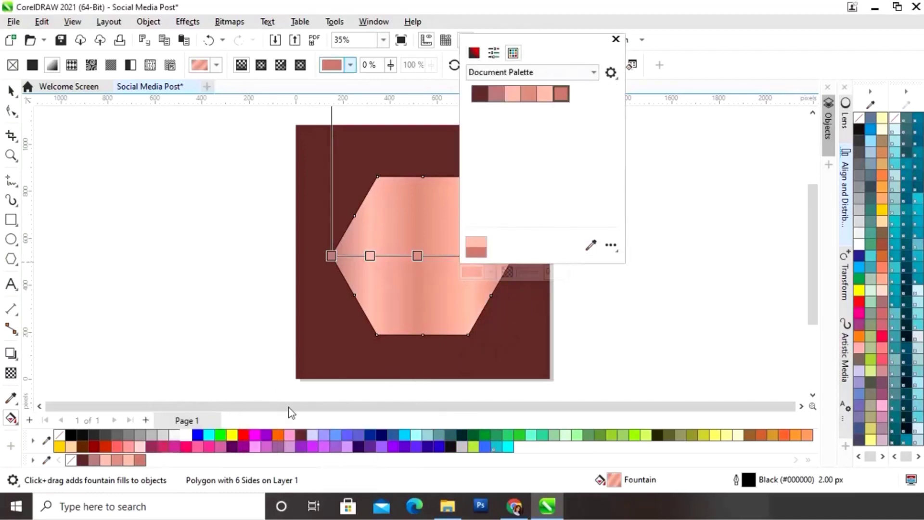
left_click(616, 39)
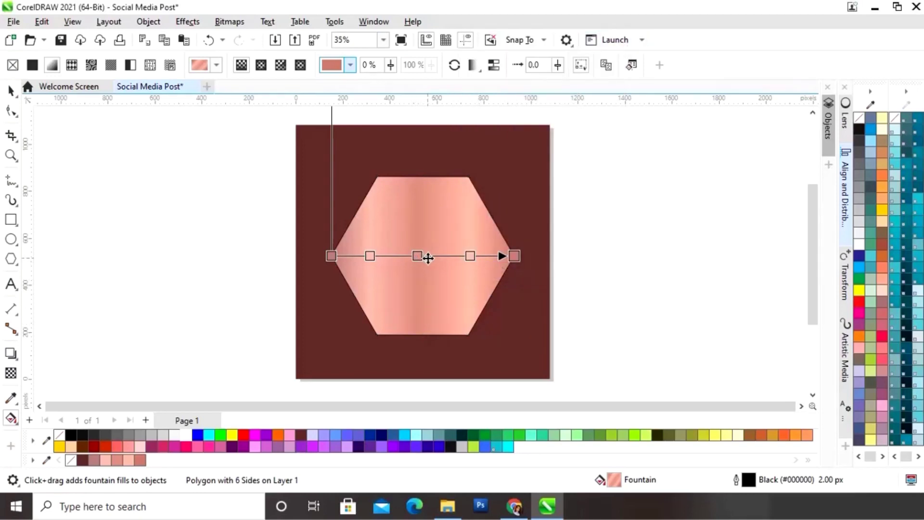
Add a pale pink stop at 25% and recolour the 71% stop light pink.
double_click(377, 256)
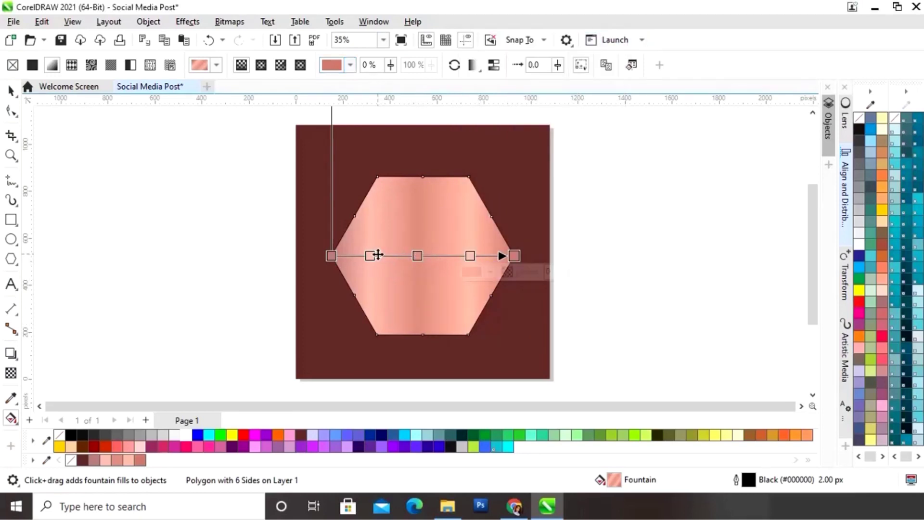
left_click(352, 271)
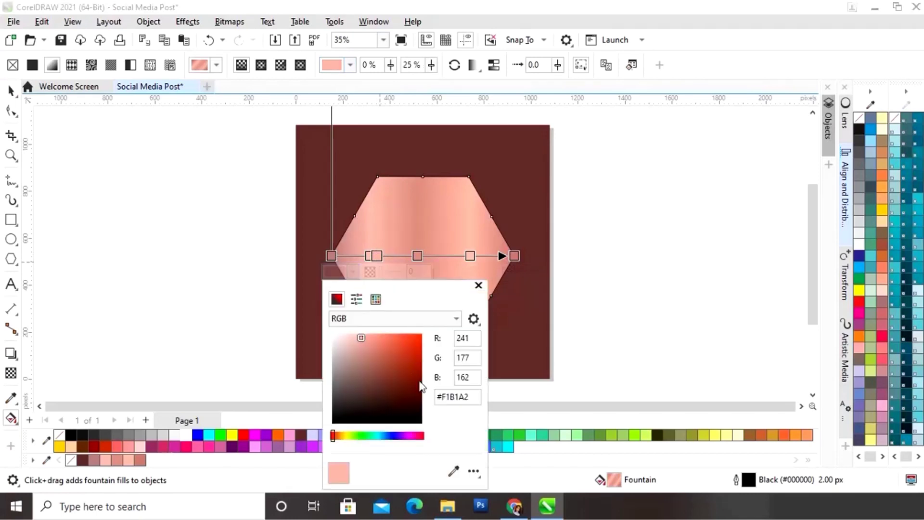
left_click(353, 335)
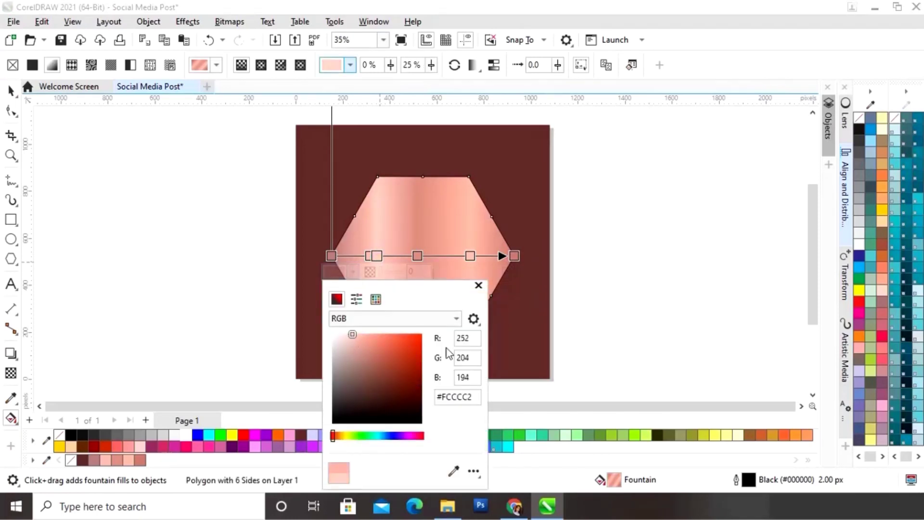
left_click(478, 285)
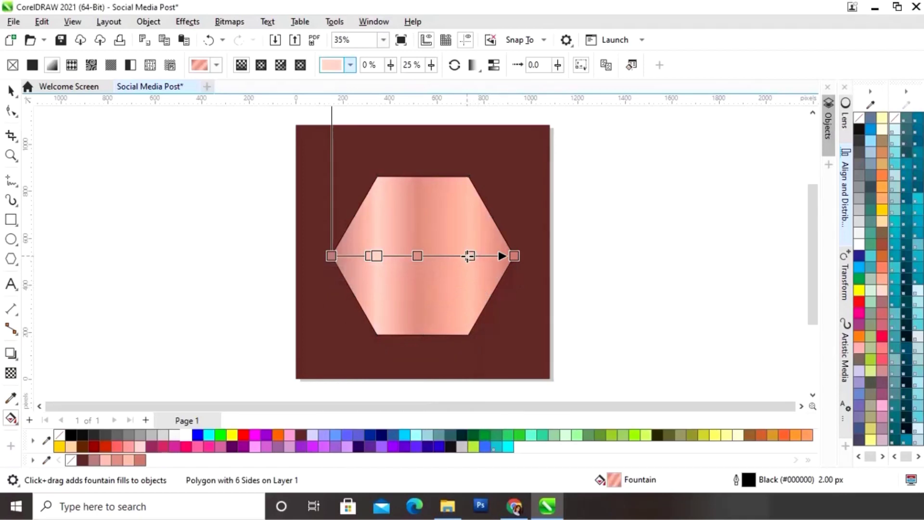
left_click(463, 256)
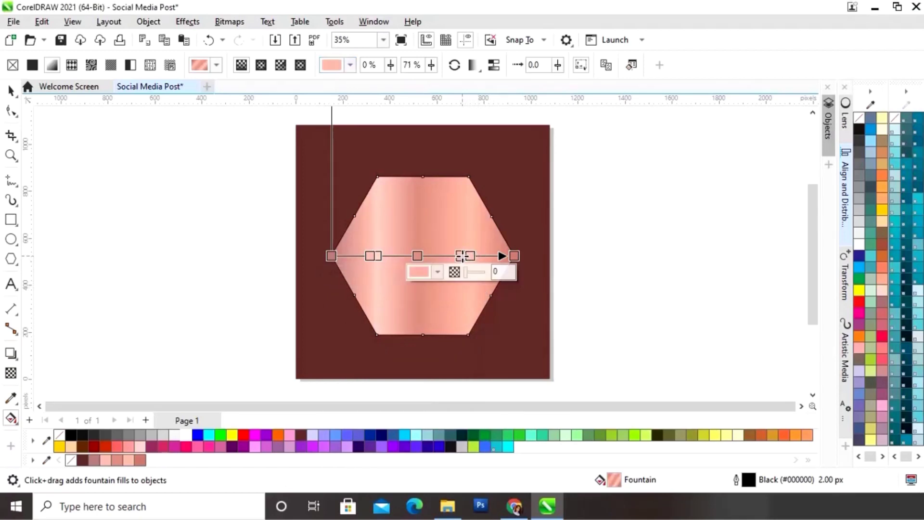
left_click(438, 272)
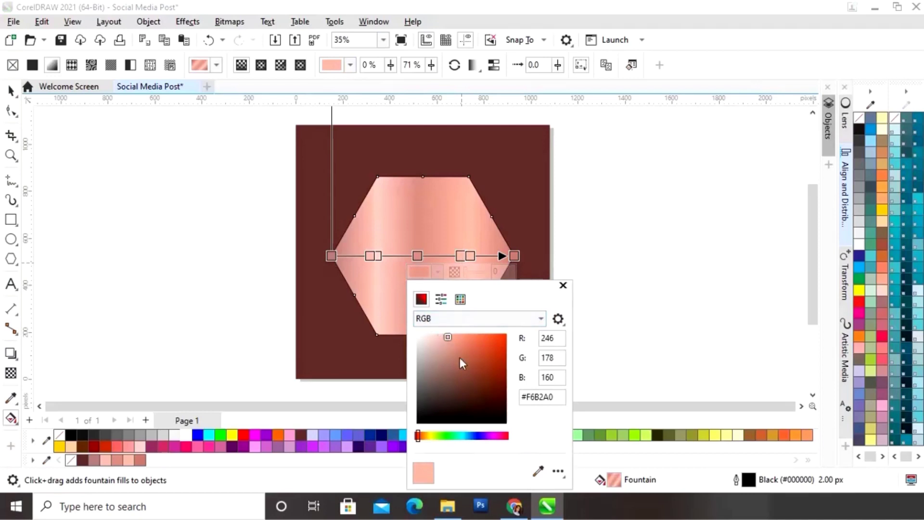
left_click(538, 469)
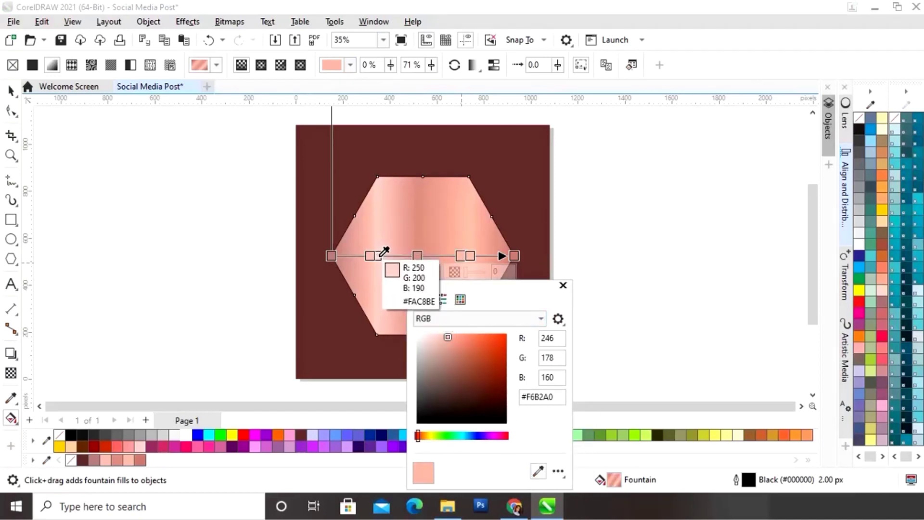
left_click(381, 255)
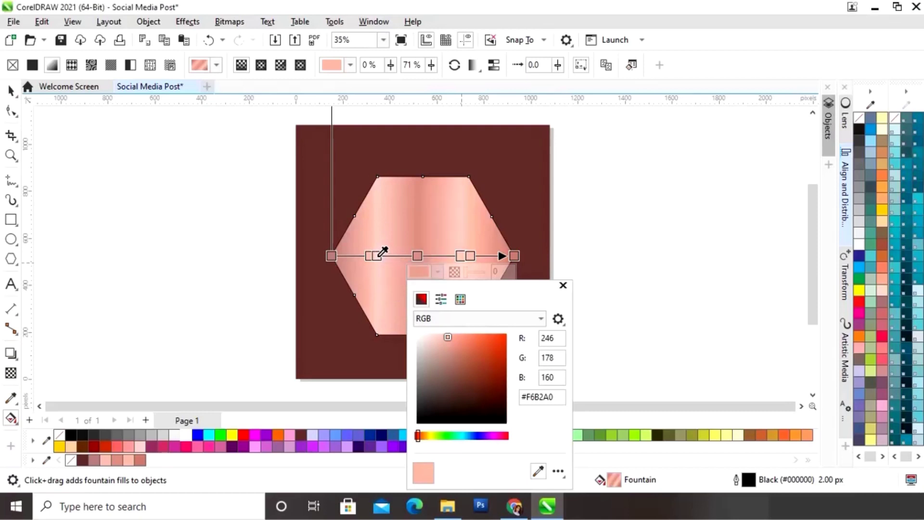
left_click(564, 286)
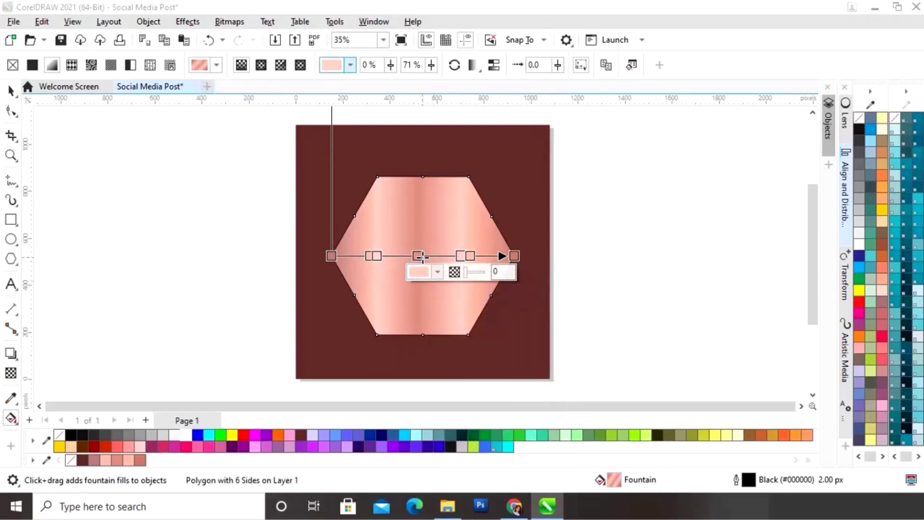
Fine-tune the positions of the middle and left gradient stops, then deselect the hexagon.
left_click(418, 256)
left_click_drag(418, 256, 426, 256)
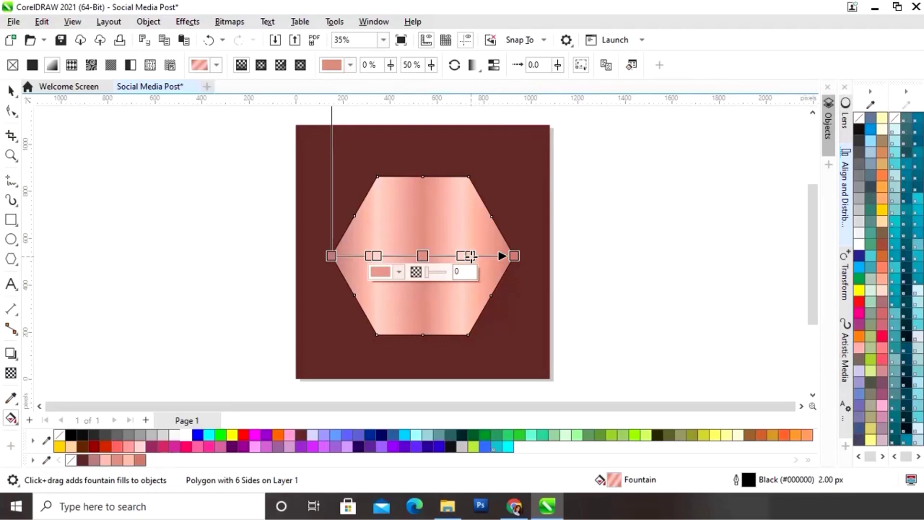
left_click(470, 255)
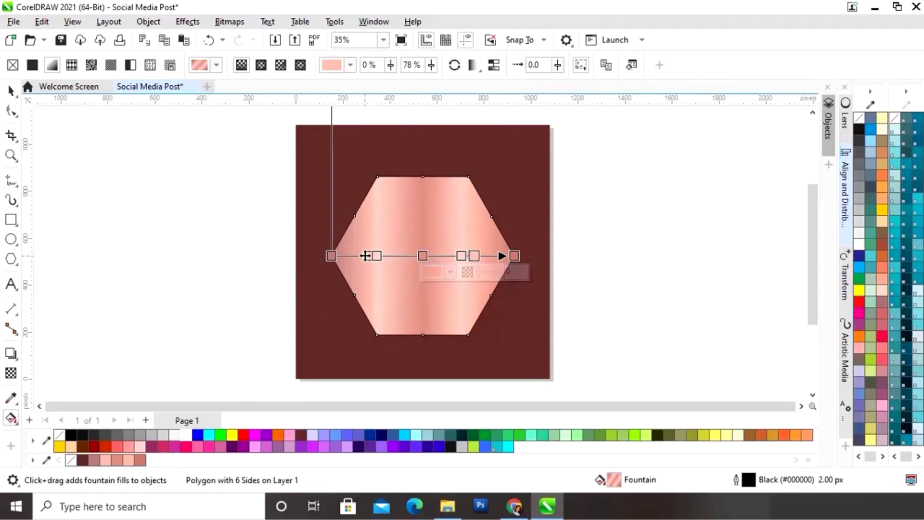
left_click(364, 256)
left_click_drag(361, 253, 366, 254)
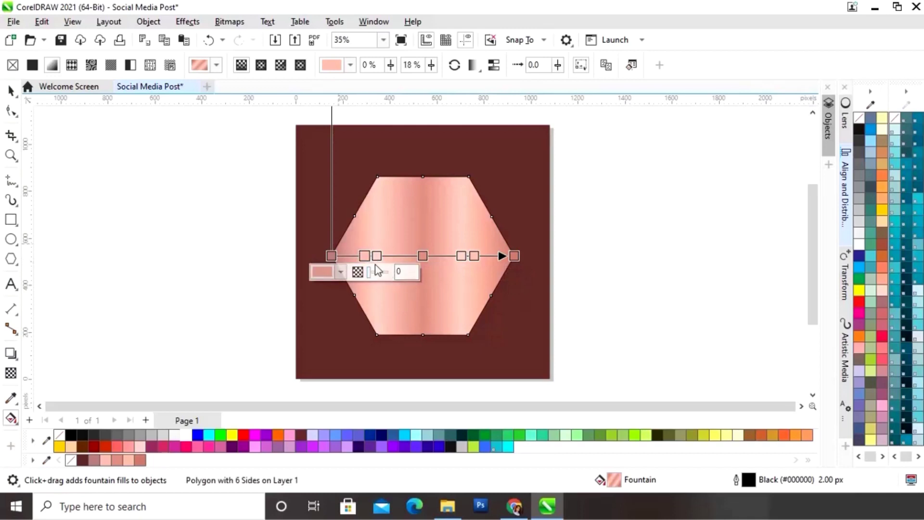
left_click(11, 90)
left_click(650, 260)
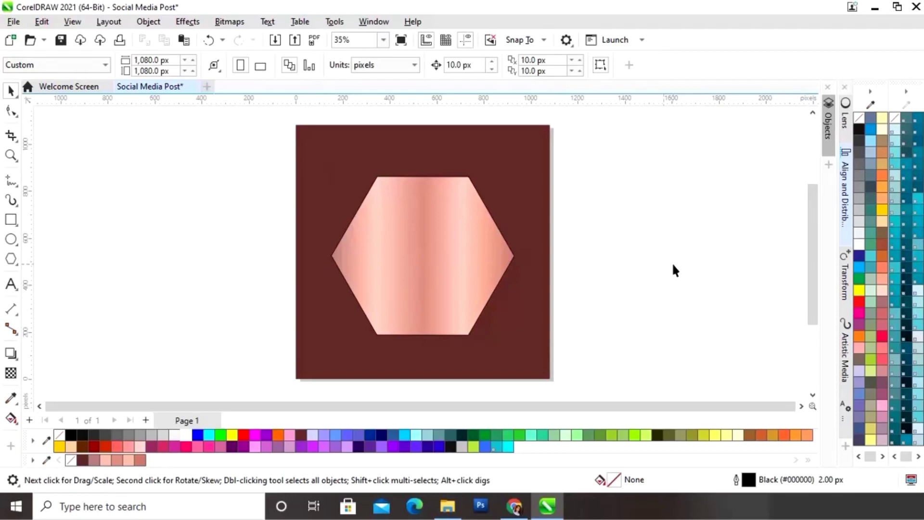
Give the hexagon a white outline 16.0 px thick.
left_click(472, 257)
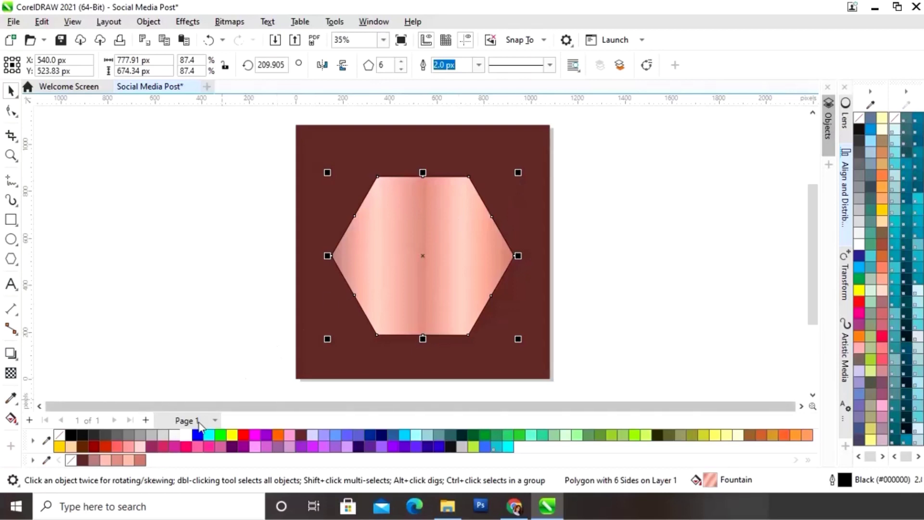
right_click(187, 435)
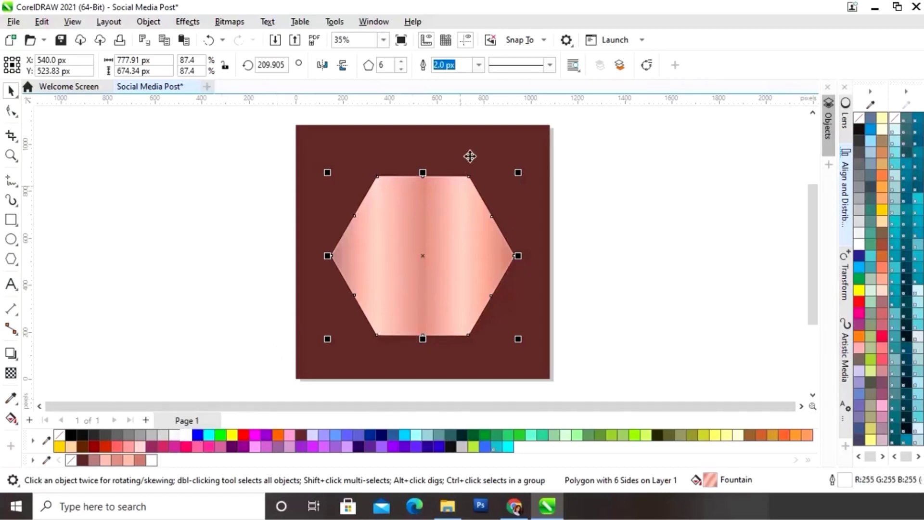
left_click(478, 66)
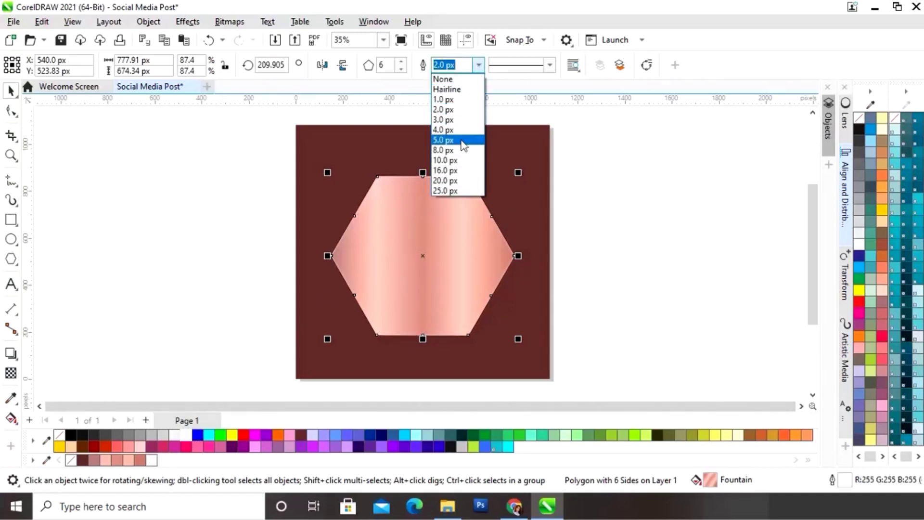
left_click(454, 160)
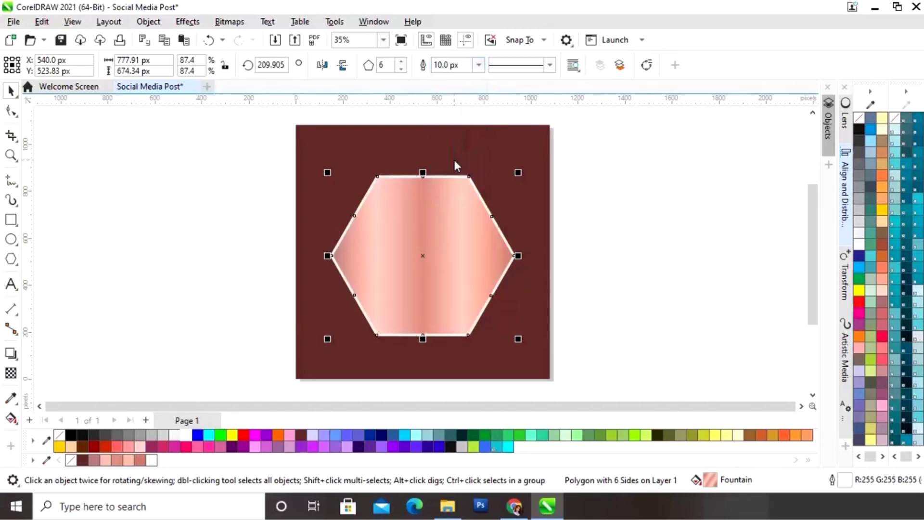
type("20")
key("Return")
left_click(478, 65)
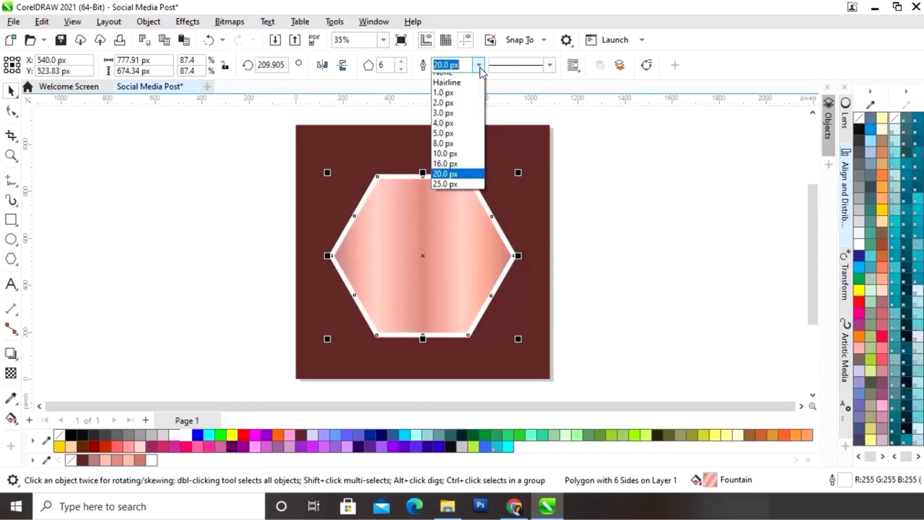
left_click(455, 158)
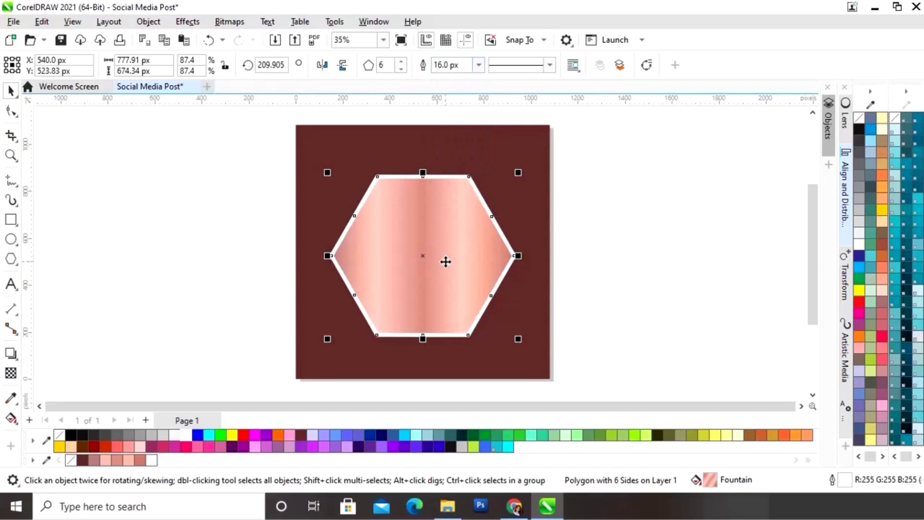
left_click(567, 248)
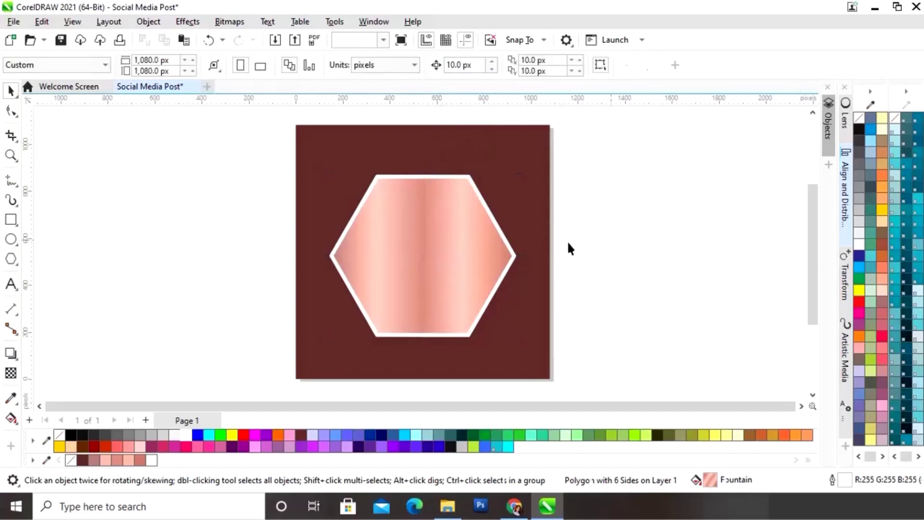
left_click(477, 217)
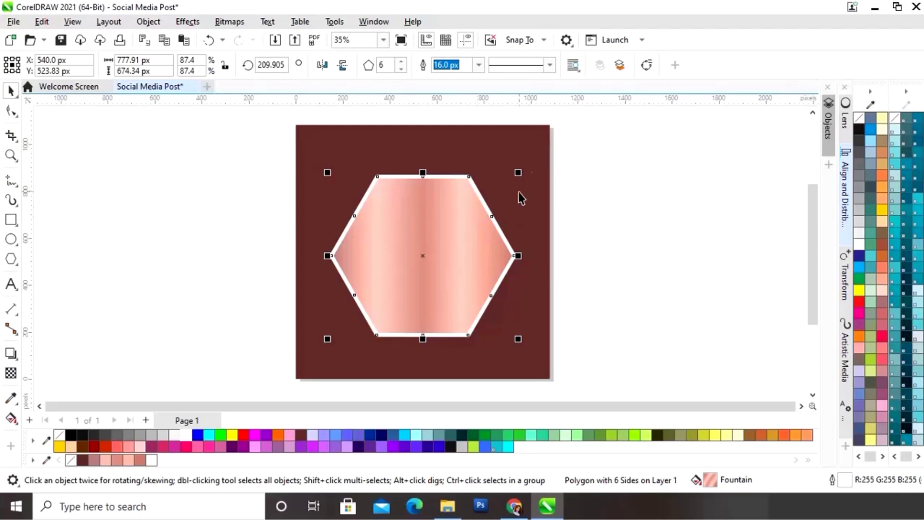
Tilt the hexagon copy and send it one layer back, behind the upright hexagon.
left_click(520, 174)
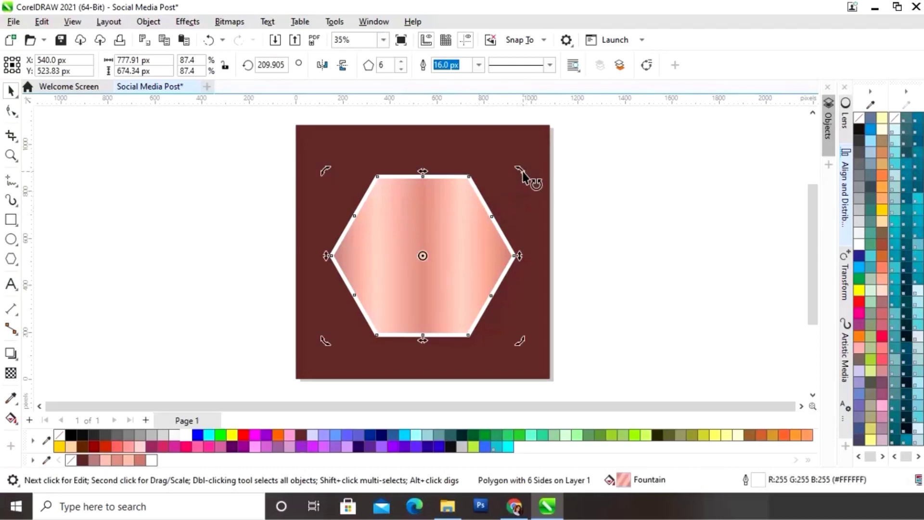
left_click_drag(523, 176, 447, 112)
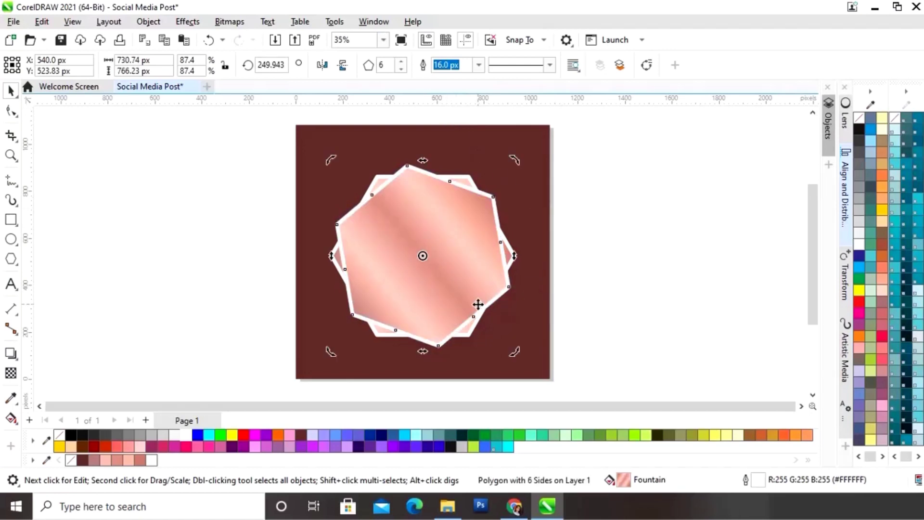
key("ctrl+Page_Down")
key("ctrl+Page_Down")
left_click(695, 232)
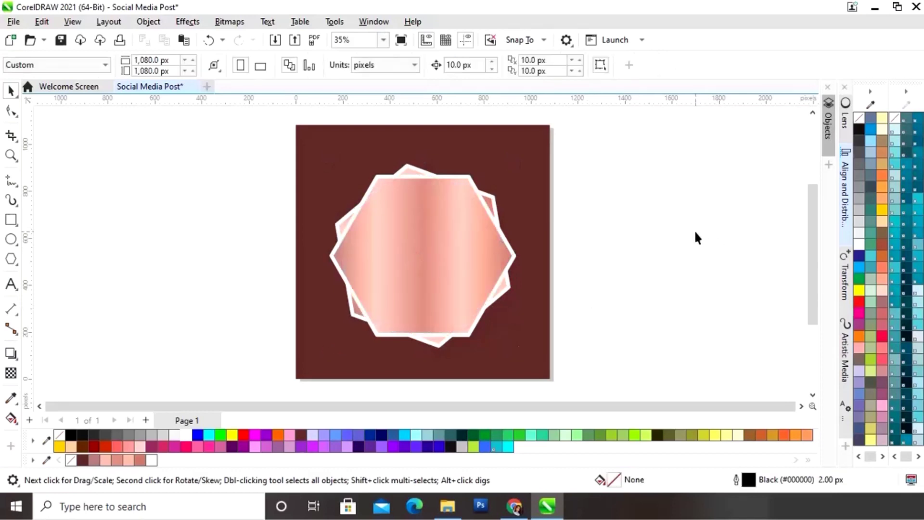
left_click(457, 267)
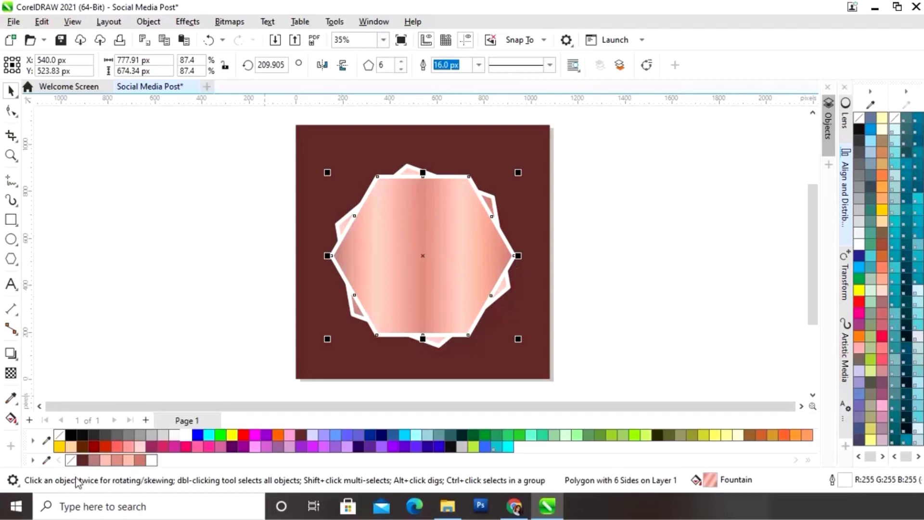
Remove the upright hexagon's outline, fill it black, and scale it to about 81.3%.
right_click(71, 459)
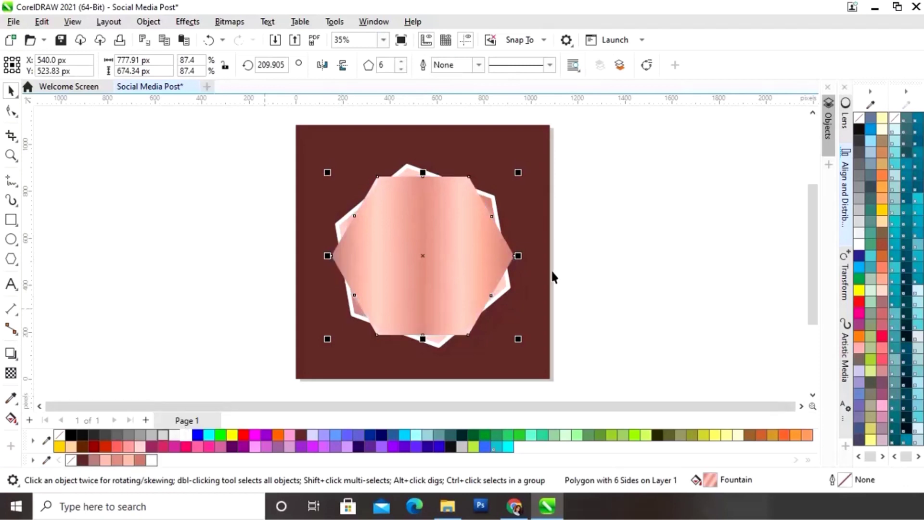
left_click(633, 218)
left_click_drag(518, 173, 513, 176)
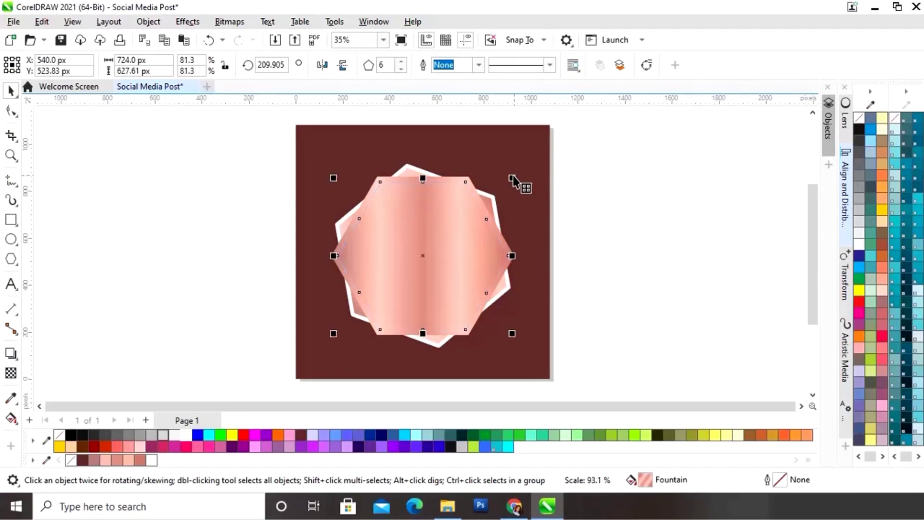
left_click(73, 436)
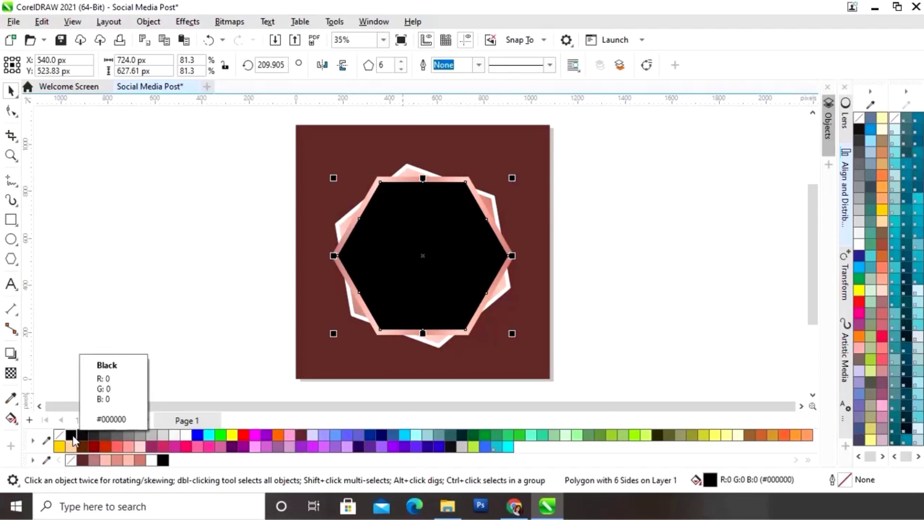
left_click(650, 344)
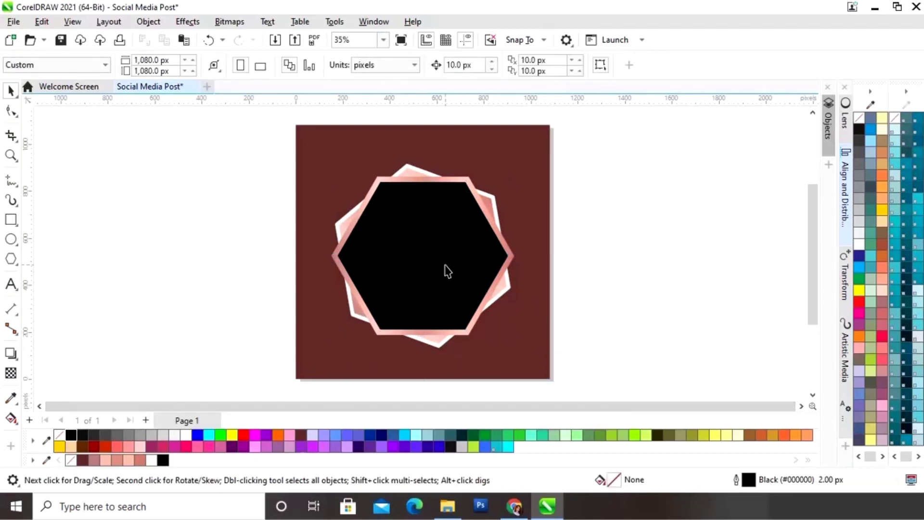
left_click(445, 266)
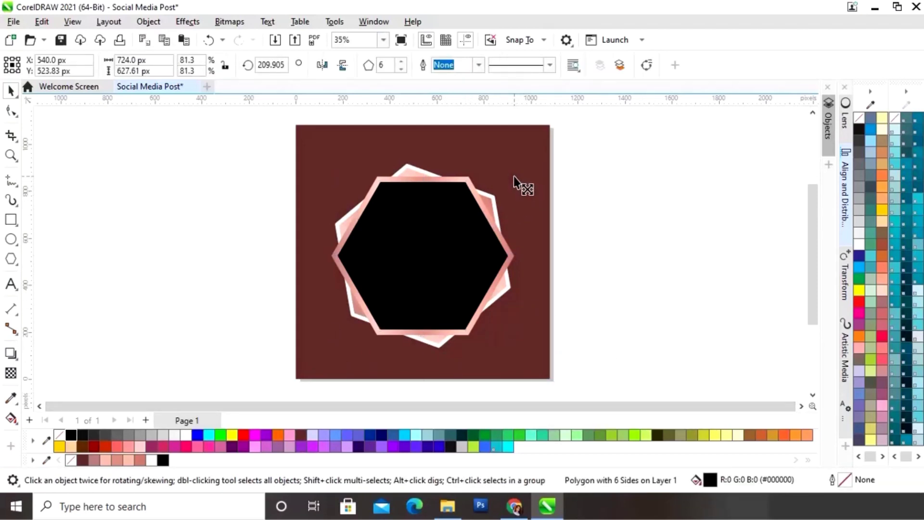
left_click_drag(513, 175, 523, 183)
left_click(729, 247)
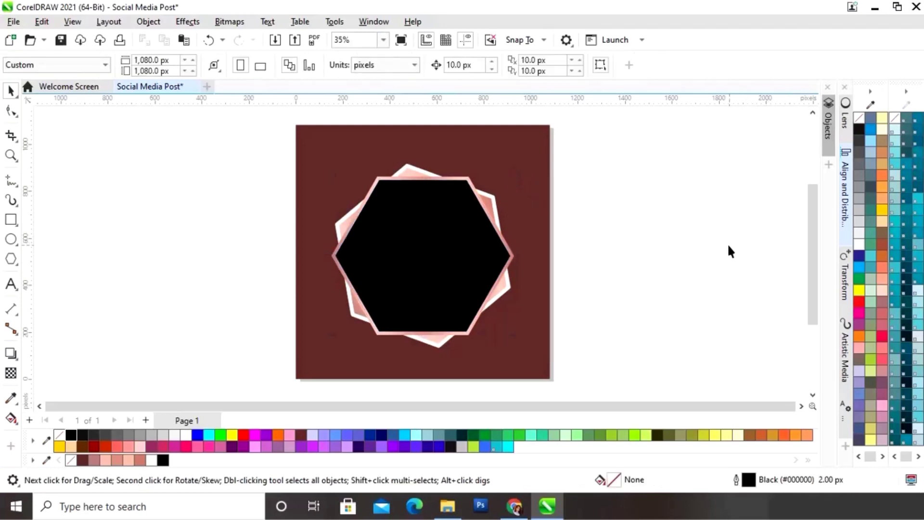
Apply a top-to-bottom fountain fill to the central hexagon, ending in light pink below it.
left_click(441, 267)
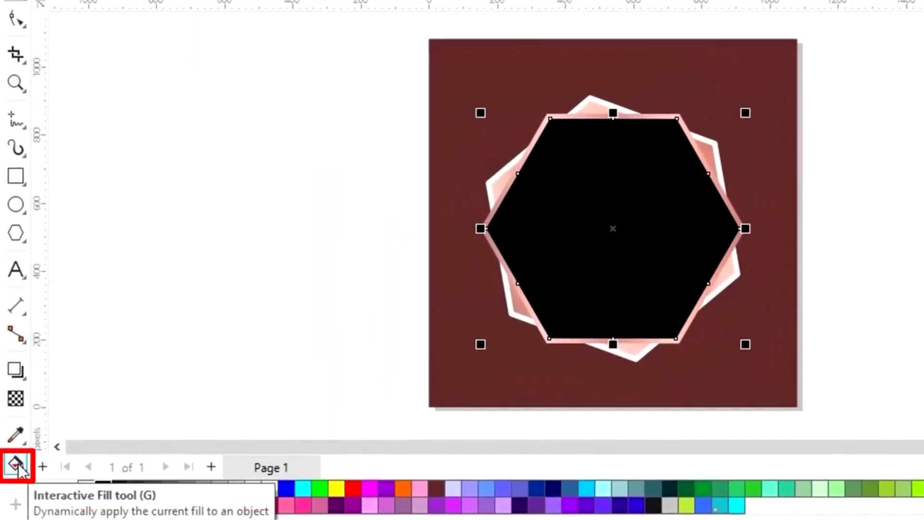
left_click(16, 465)
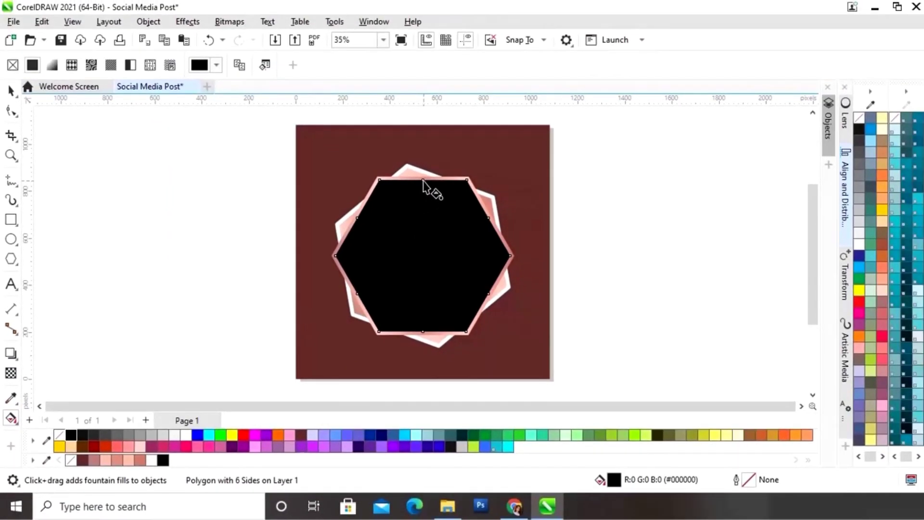
left_click_drag(423, 183, 423, 332)
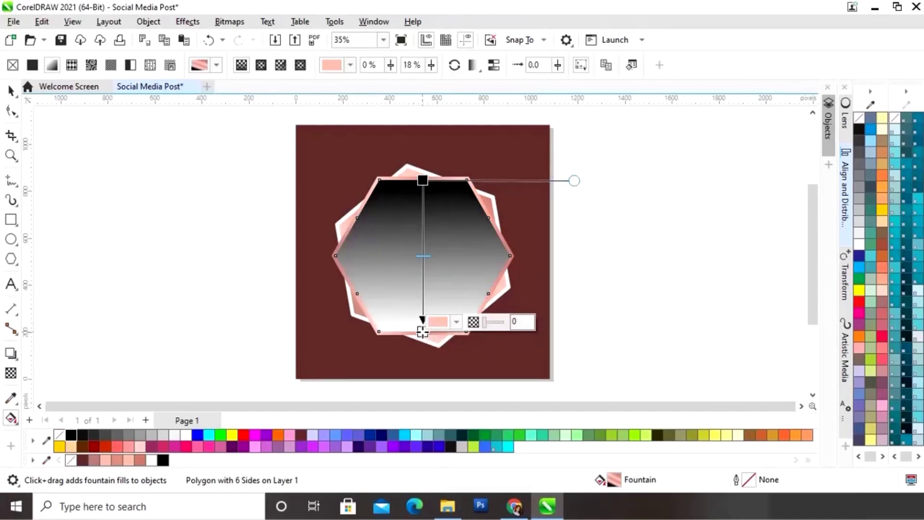
left_click(456, 323)
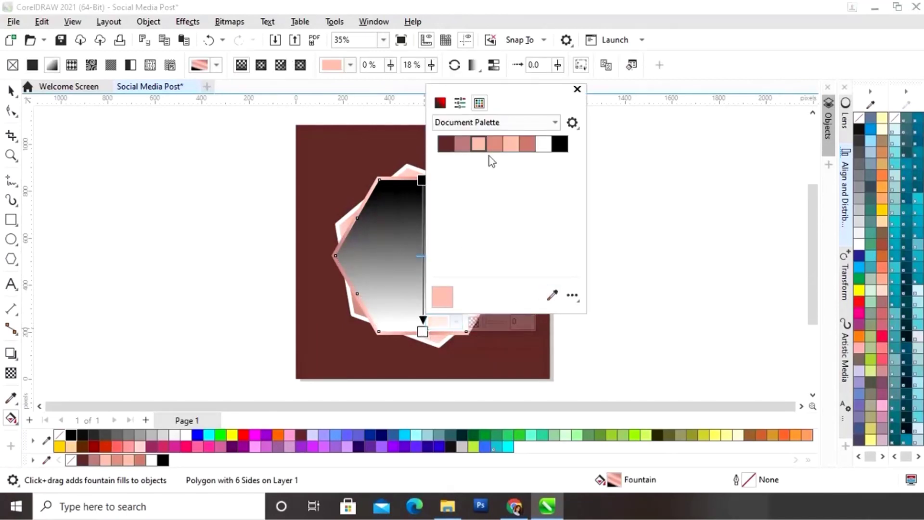
left_click(527, 143)
left_click(457, 323)
left_click(553, 294)
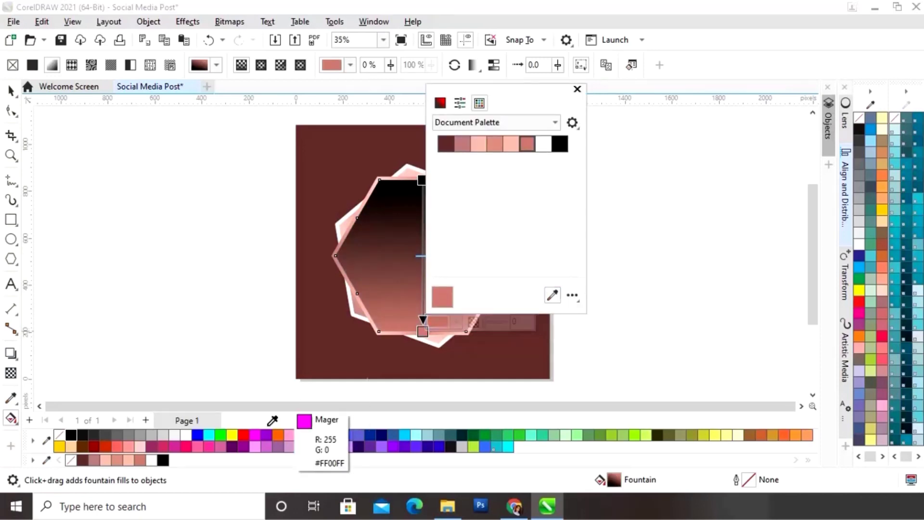
left_click(135, 457)
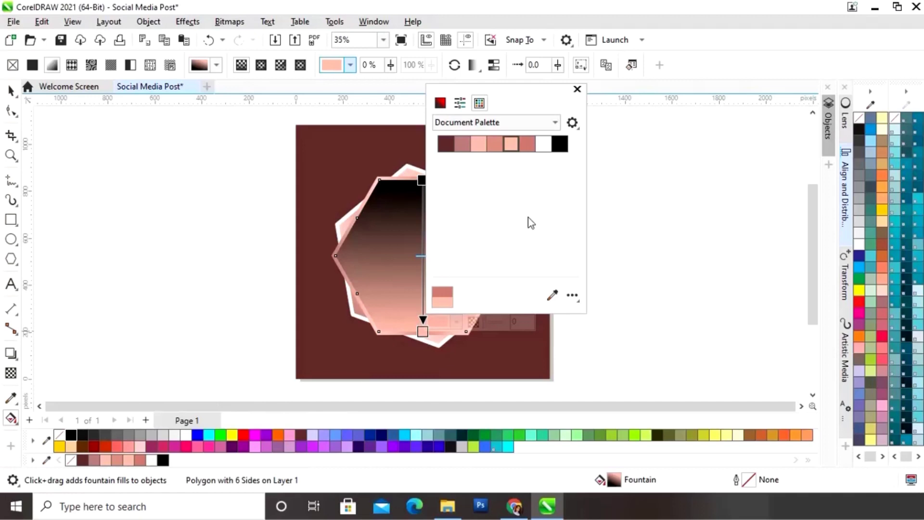
left_click(577, 89)
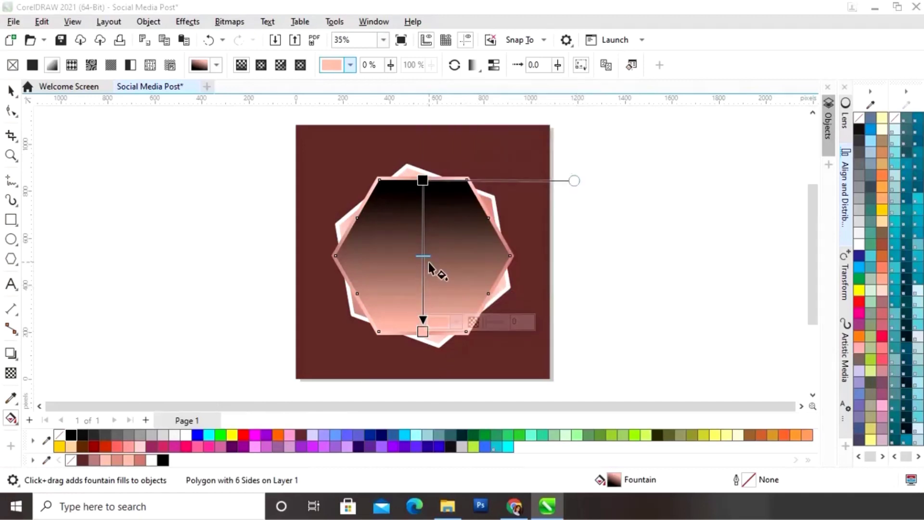
left_click_drag(427, 256, 426, 298)
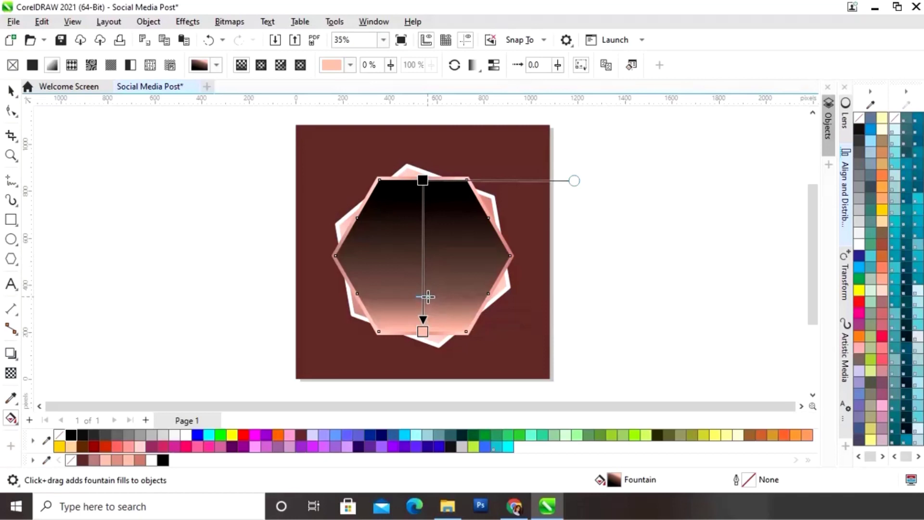
left_click_drag(423, 331, 424, 379)
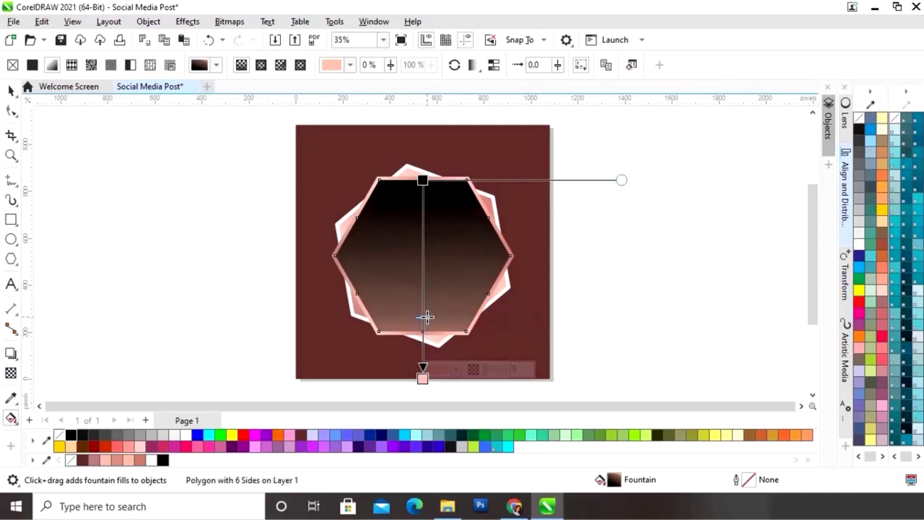
left_click_drag(427, 317, 427, 311)
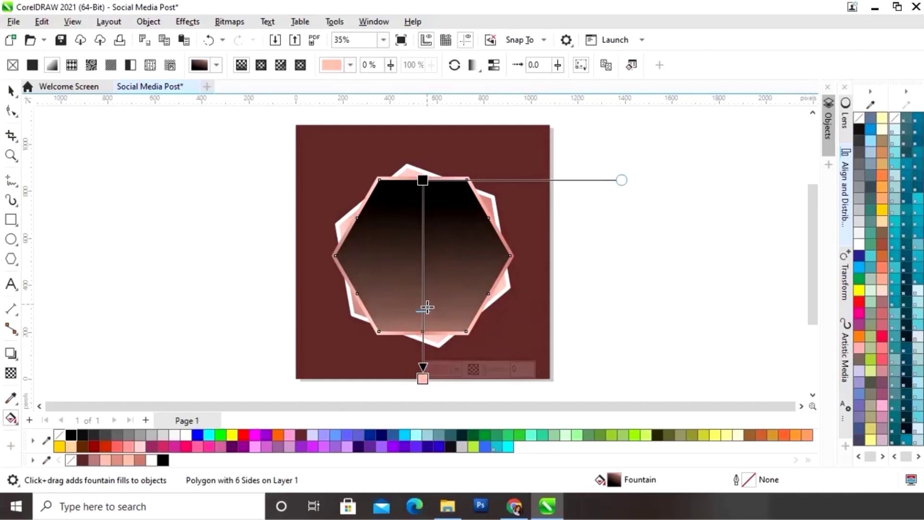
Add a black gradient stop and position it at 44%, adjusting the end point.
double_click(422, 251)
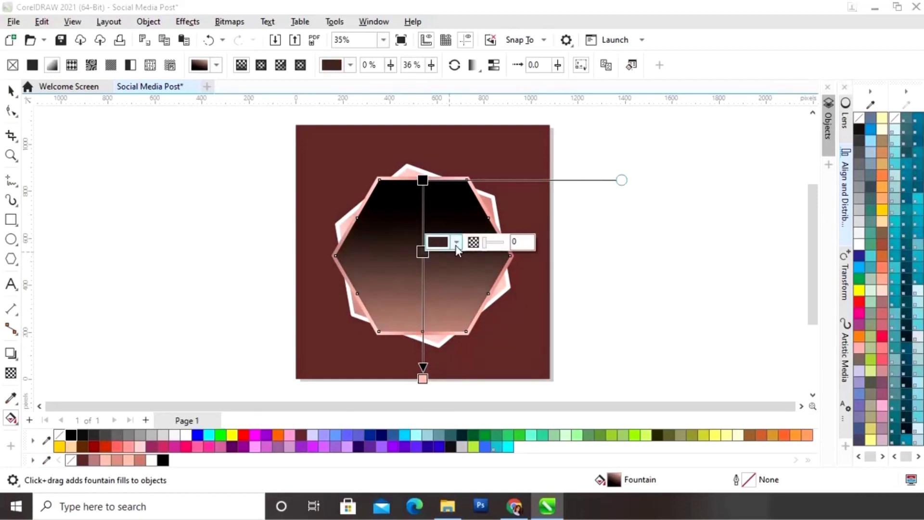
left_click(456, 243)
left_click(557, 441)
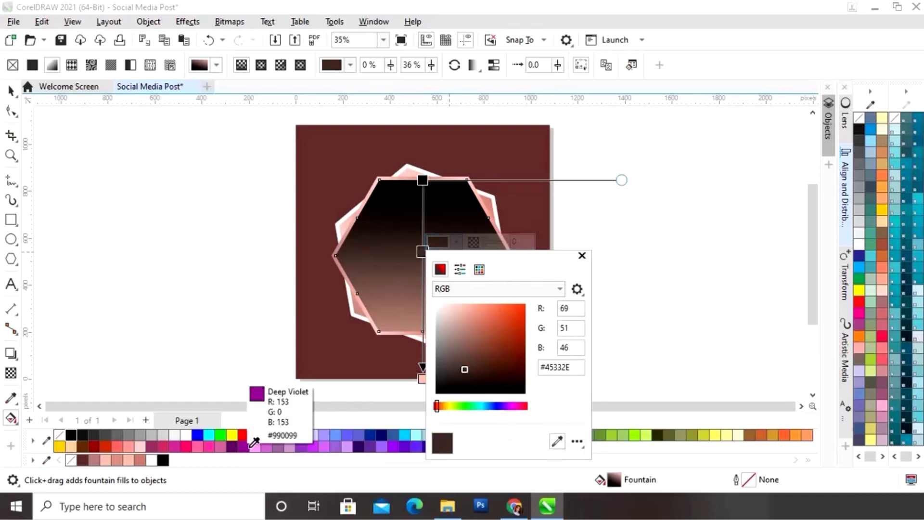
left_click(164, 459)
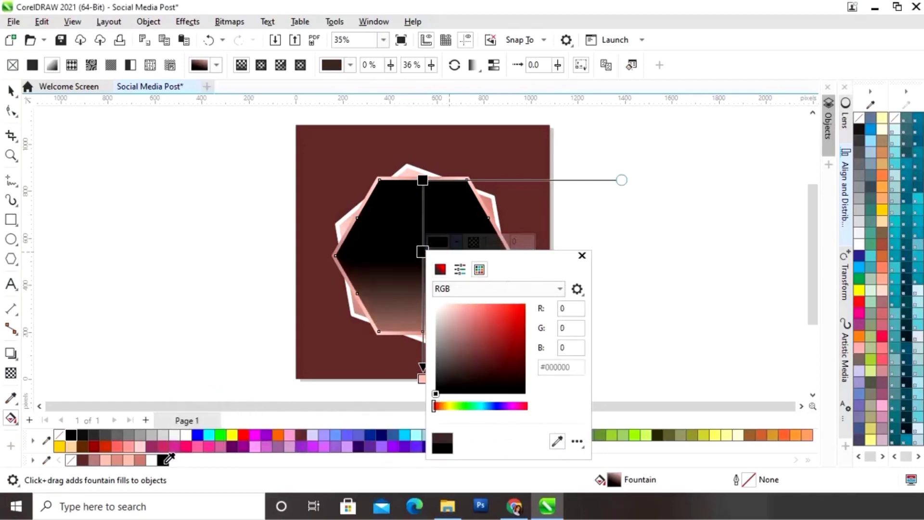
left_click(583, 258)
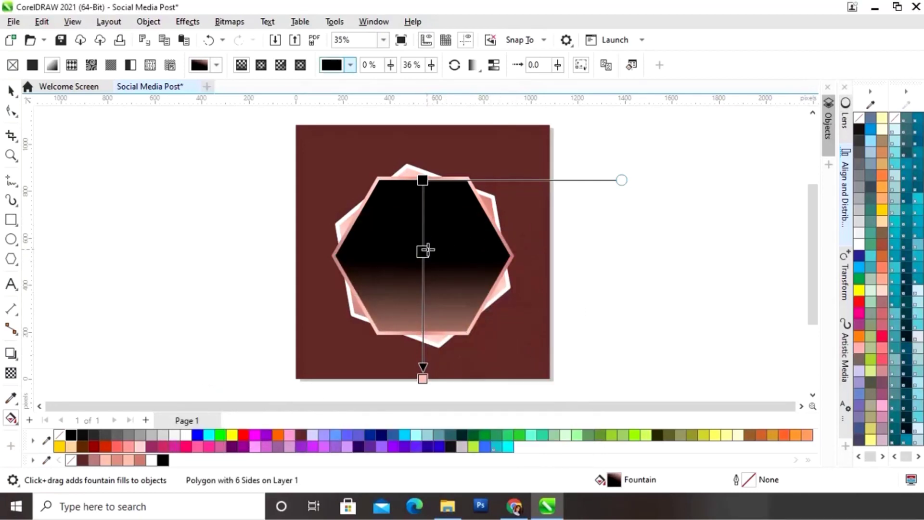
left_click_drag(423, 256, 422, 264)
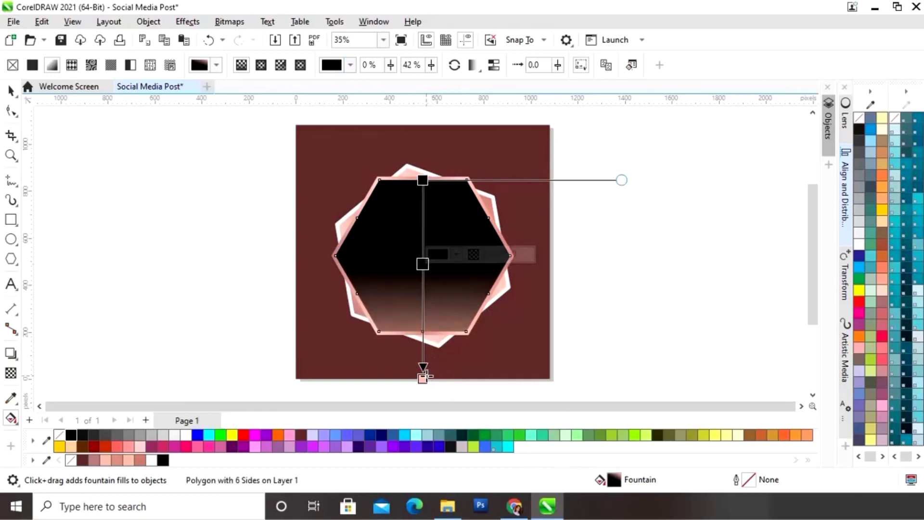
mouse_move(426, 376)
left_mouse_down()
mouse_move(423, 362)
mouse_move(421, 371)
left_mouse_up()
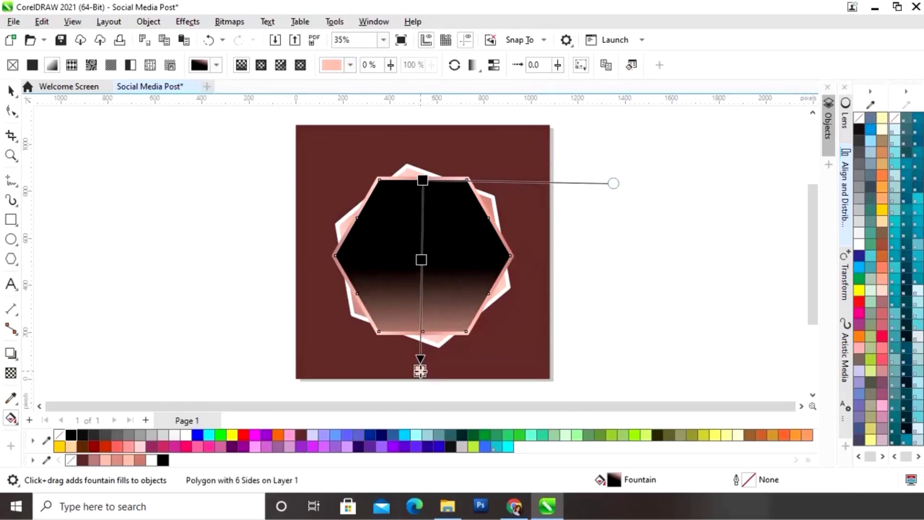
left_click_drag(422, 260, 421, 264)
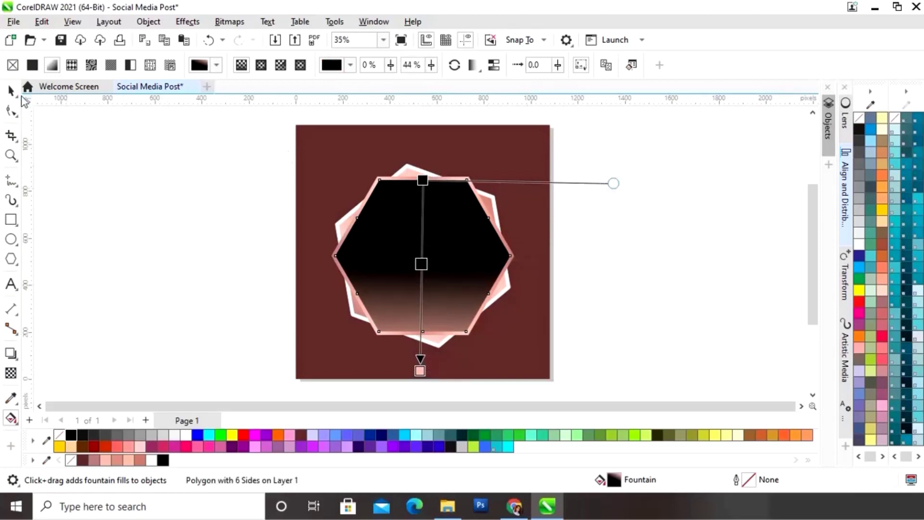
left_click(10, 90)
left_click(682, 196)
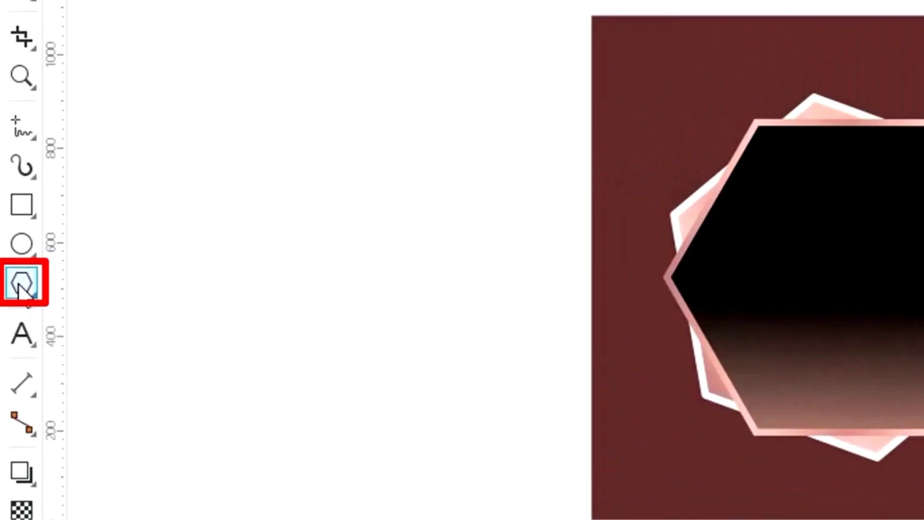
Draw a small hexagon, move it to the page's top-left corner, and fill it white.
left_click(21, 288)
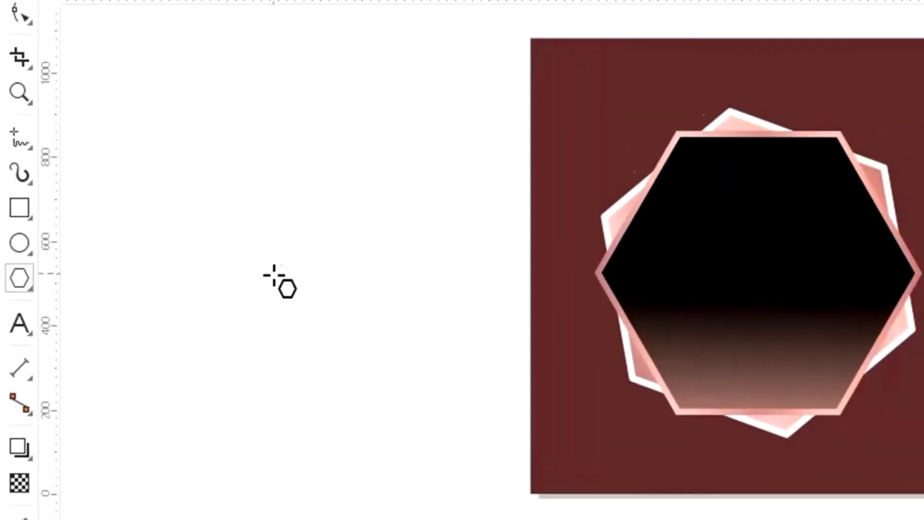
left_click_drag(309, 290, 339, 327)
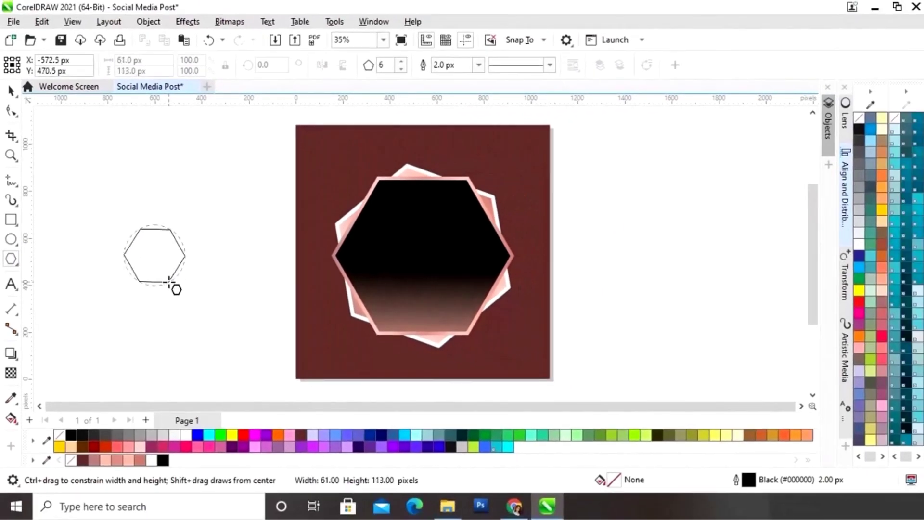
left_click_drag(169, 282, 179, 289)
left_click(10, 91)
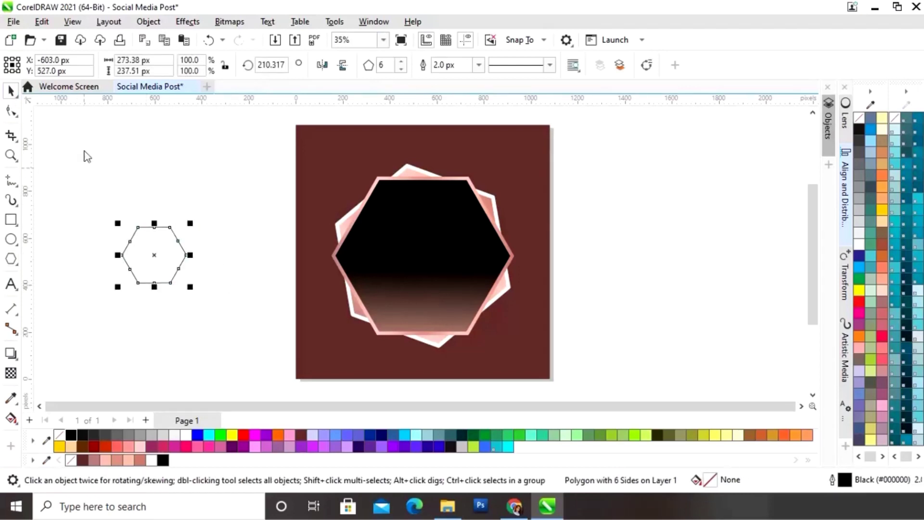
left_click_drag(154, 255, 332, 164)
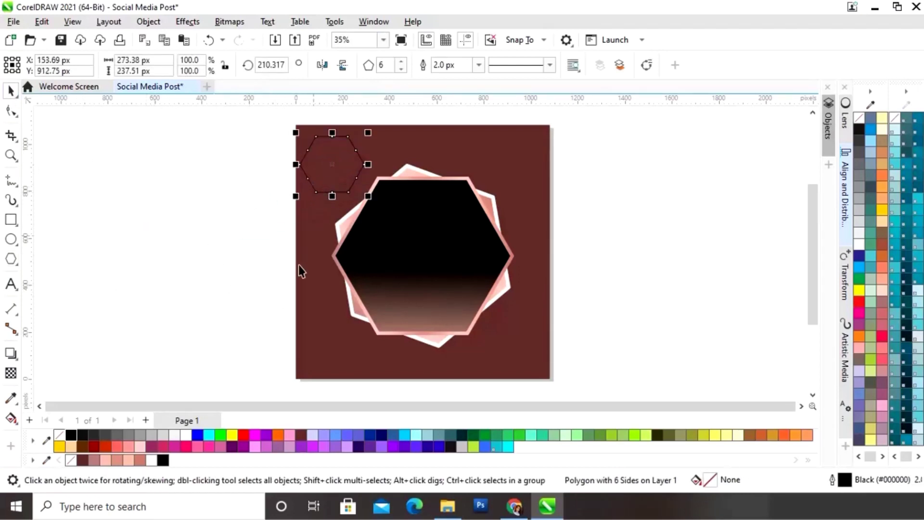
left_click(150, 461)
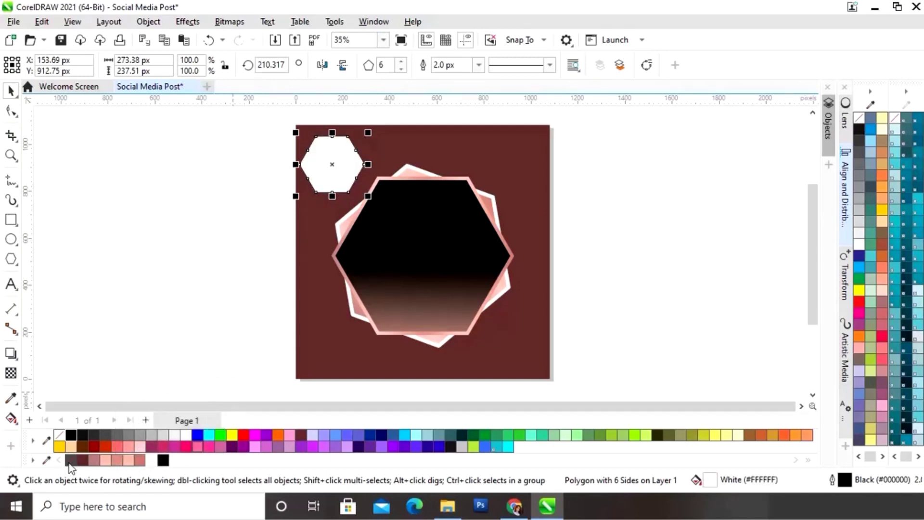
left_click(191, 261)
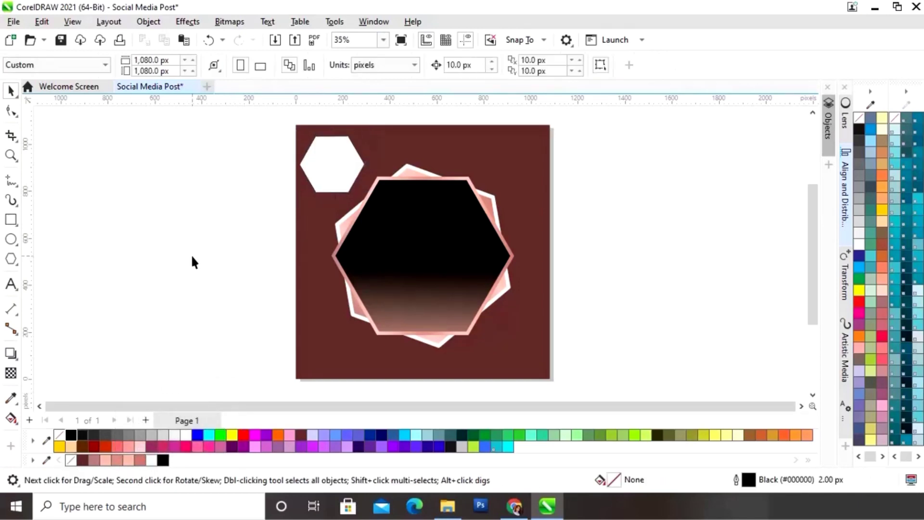
left_click(11, 284)
Type 'SJ' and move the text to the centre of the small white hexagon.
left_click(136, 287)
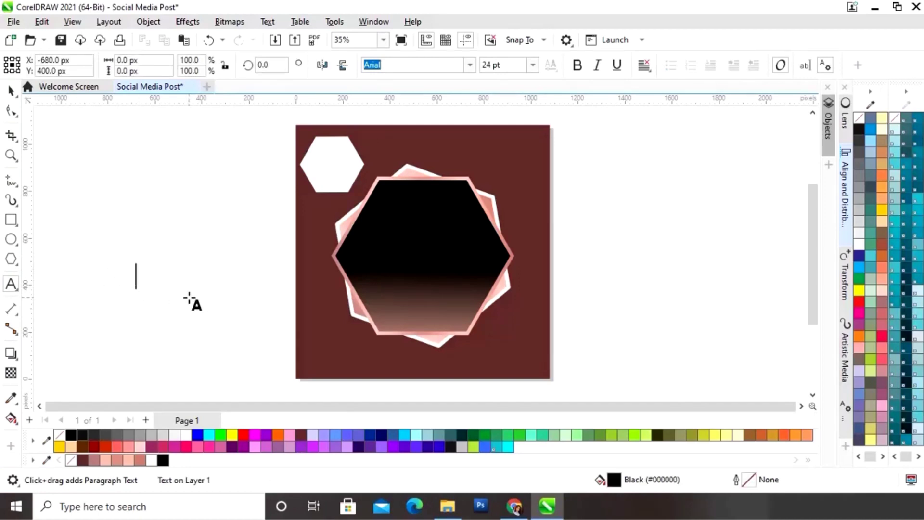
type("S")
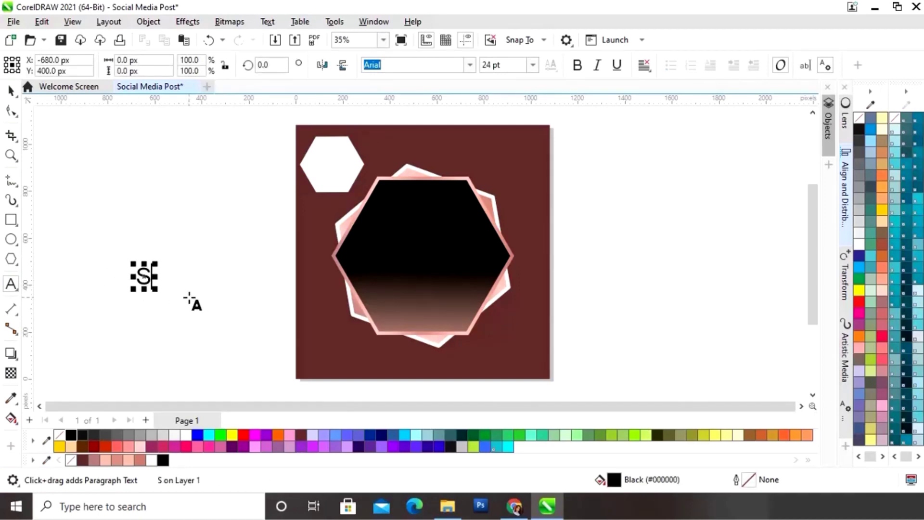
type("J")
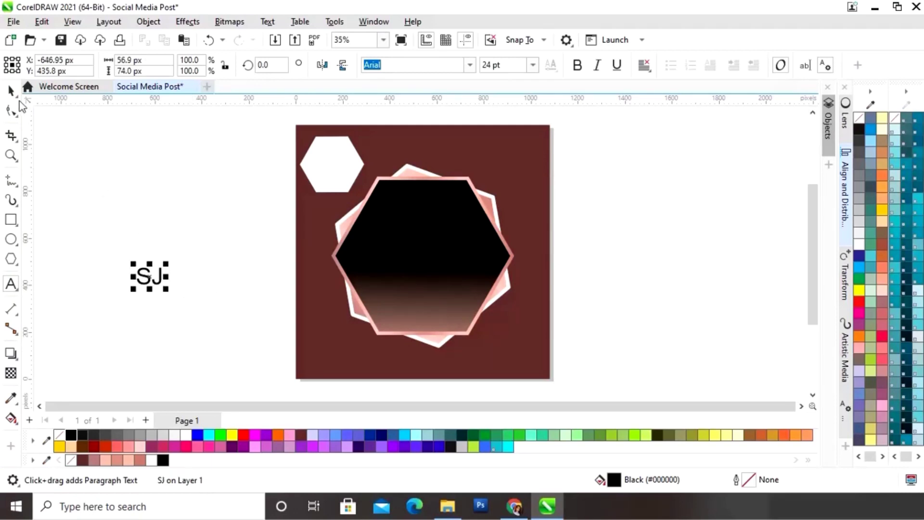
left_click(11, 90)
left_click_drag(161, 279, 333, 165)
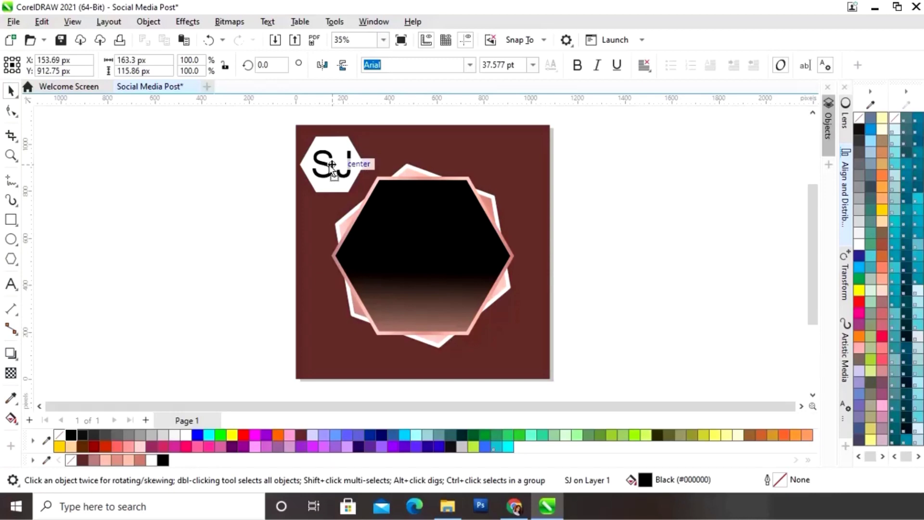
left_click_drag(332, 164, 332, 165)
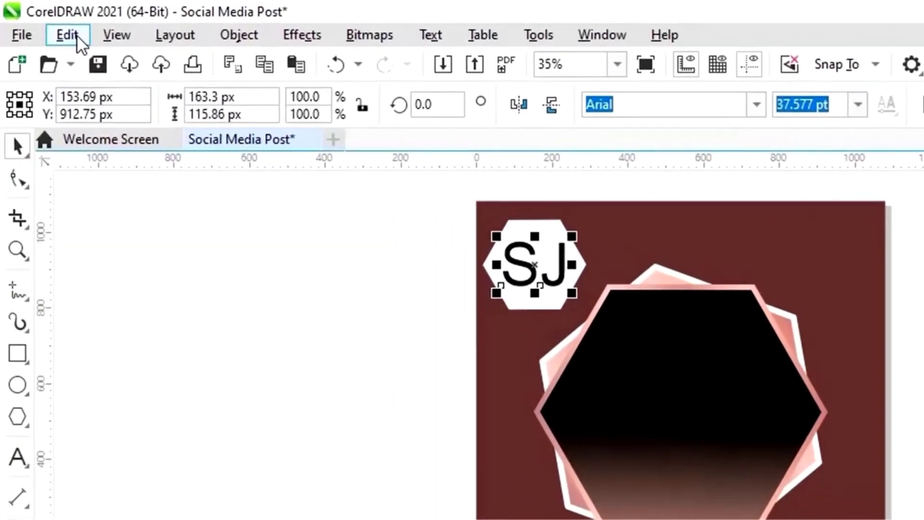
Copy only the fill from the pink hexagon frame onto the SJ lettering, giving it the rose-gold fountain fill.
left_click(77, 36)
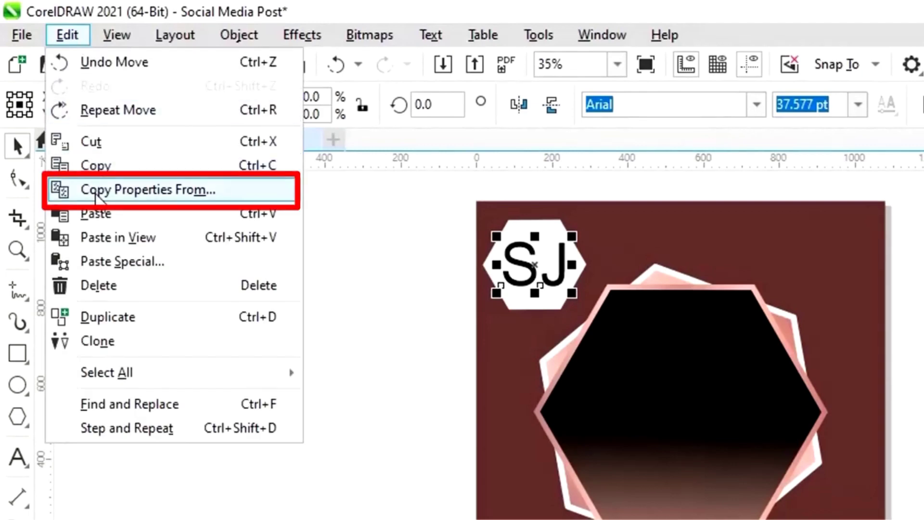
left_click(96, 191)
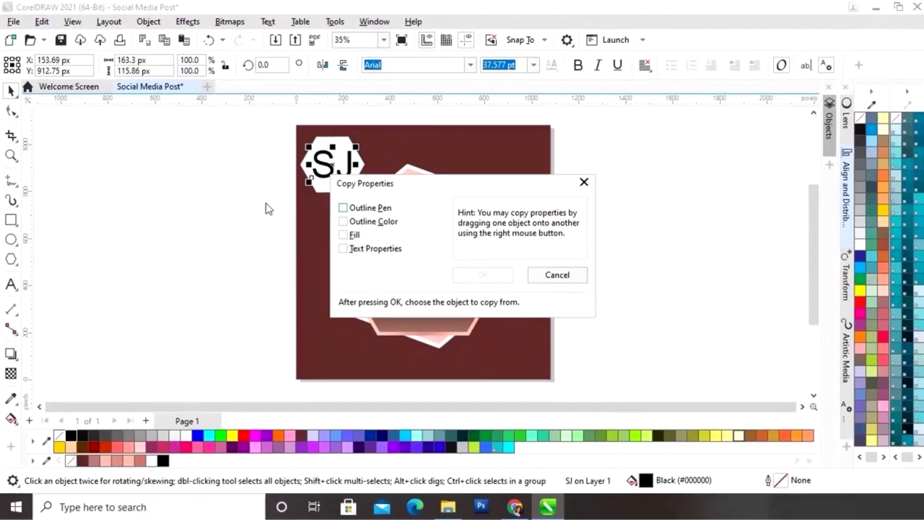
left_click(342, 235)
left_click_drag(453, 184, 638, 174)
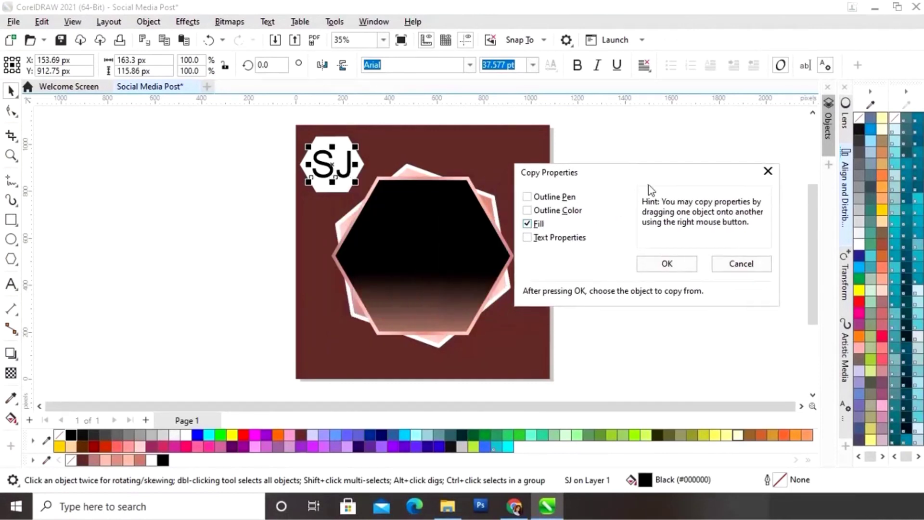
left_click(667, 265)
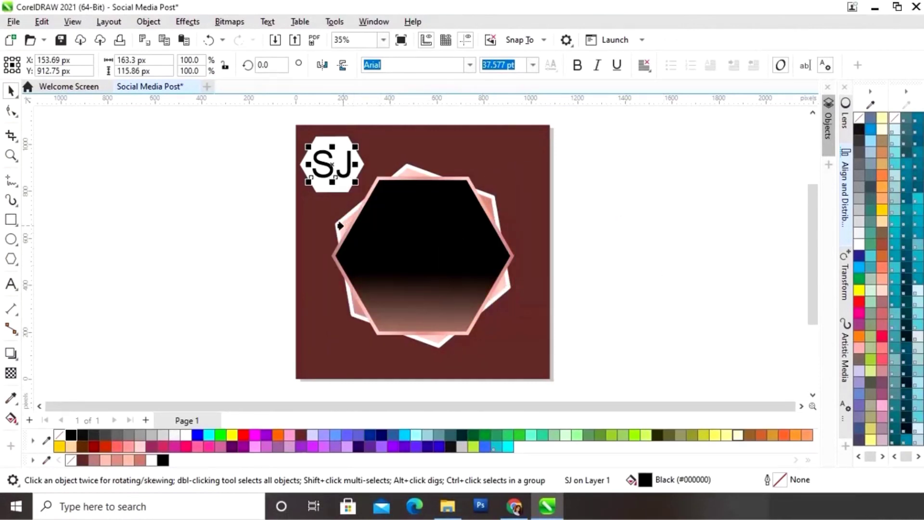
left_click(340, 227)
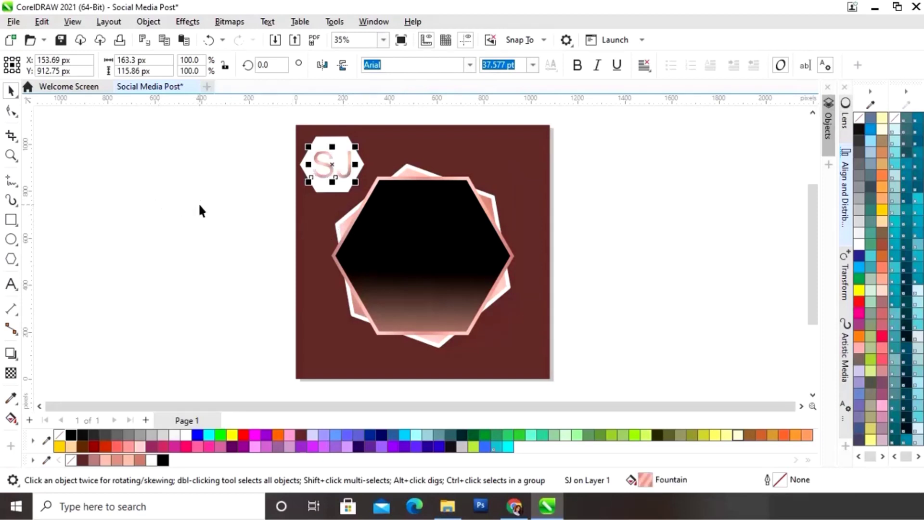
left_click(341, 175)
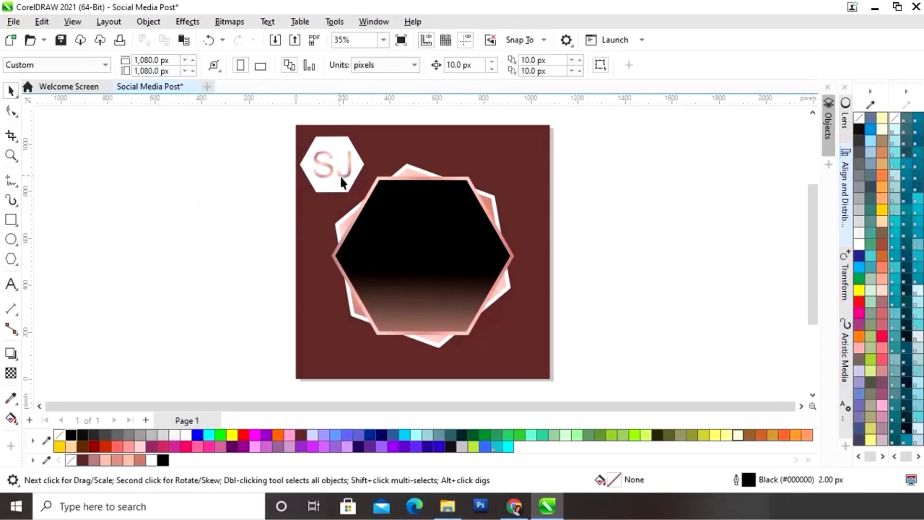
Shrink the white hexagon to about 82% and scale the SJ text to fit it.
left_click(255, 181)
left_click(337, 142)
left_click_drag(364, 137, 363, 138)
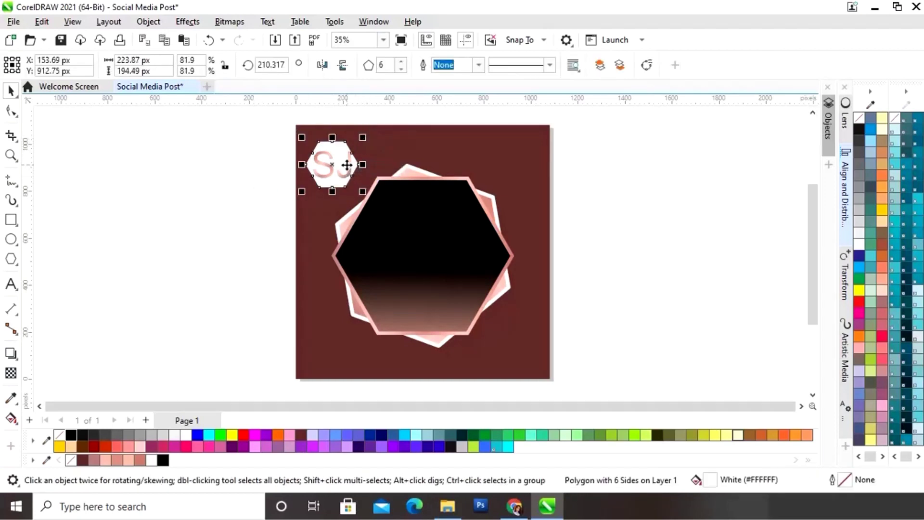
left_click(257, 189)
left_click(332, 164)
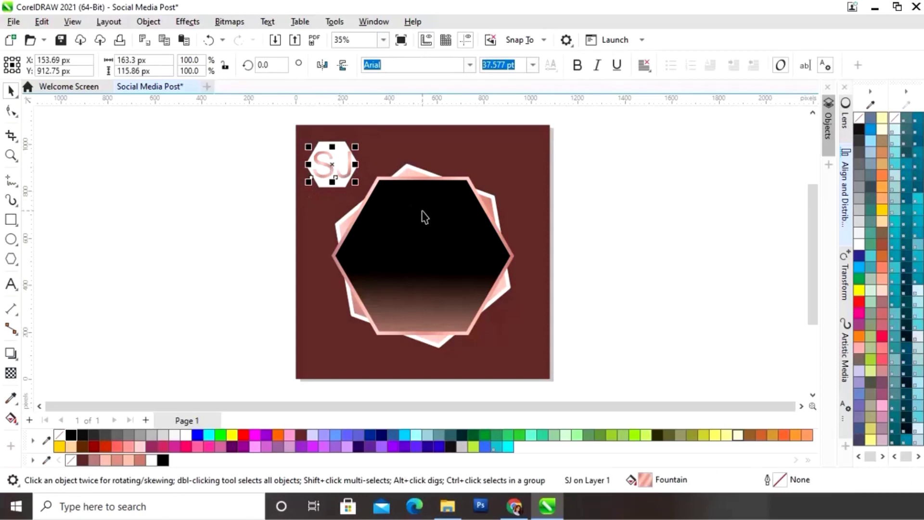
left_click_drag(360, 149, 332, 165)
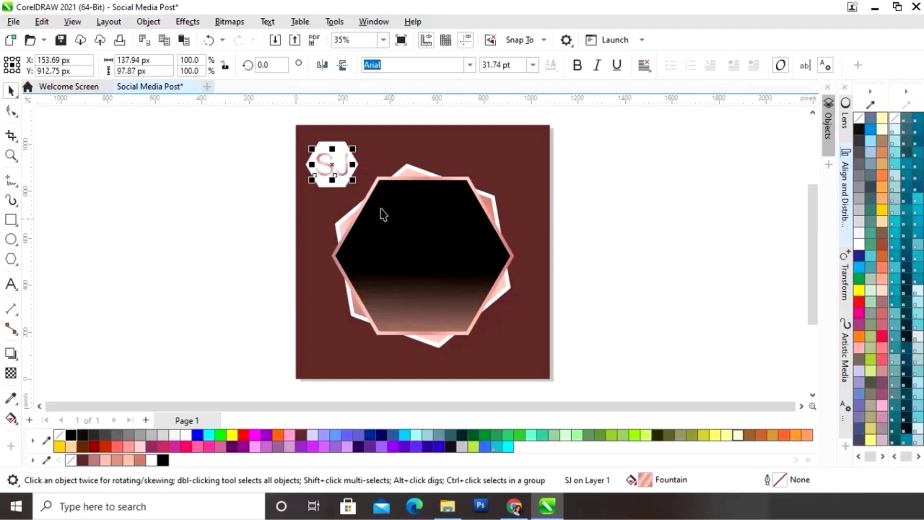
Scale the SJ badge down to 112.65 × 97.87 px and nudge it into the top-left corner.
left_click_drag(268, 134, 378, 195)
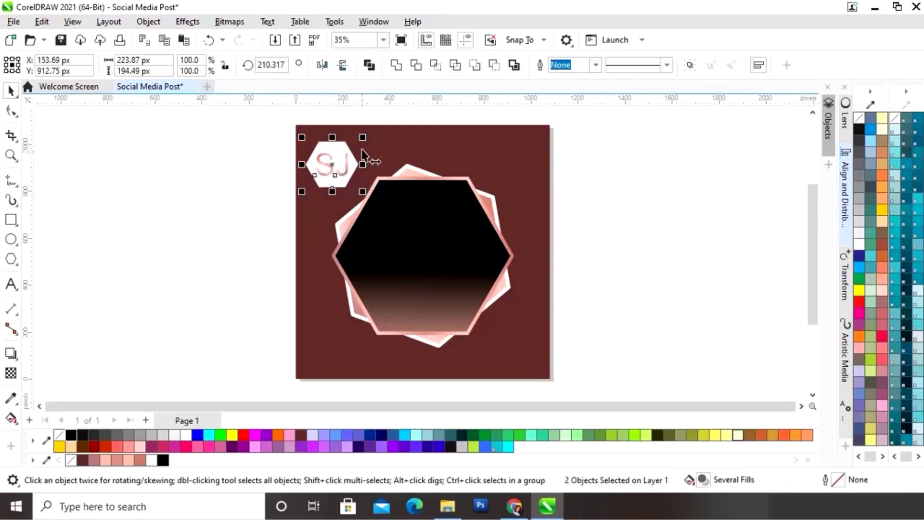
left_click_drag(361, 145, 318, 146)
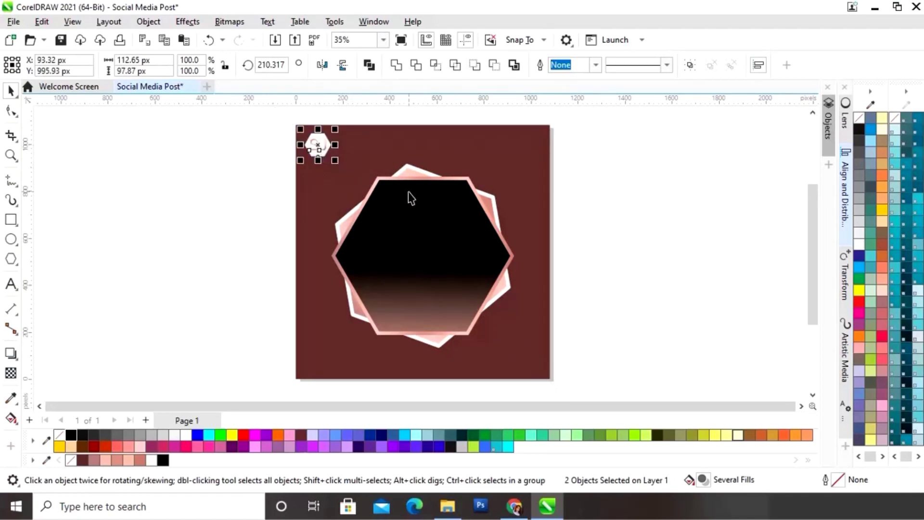
key("Down")
key("Left")
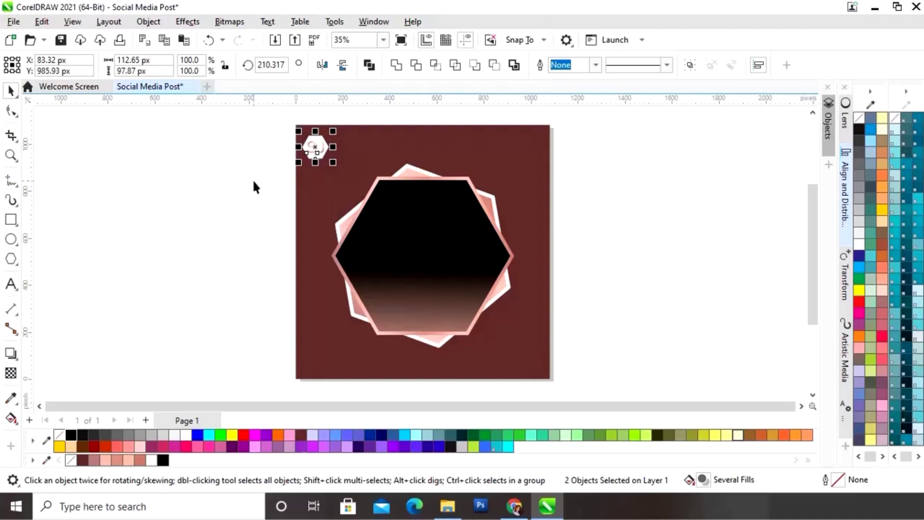
key("Up")
key("Up")
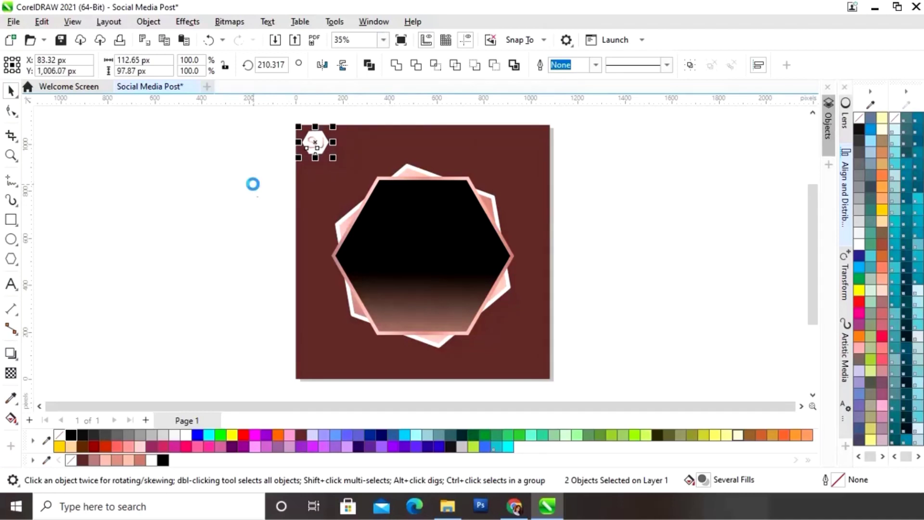
left_click_drag(284, 178, 343, 121)
key("Left")
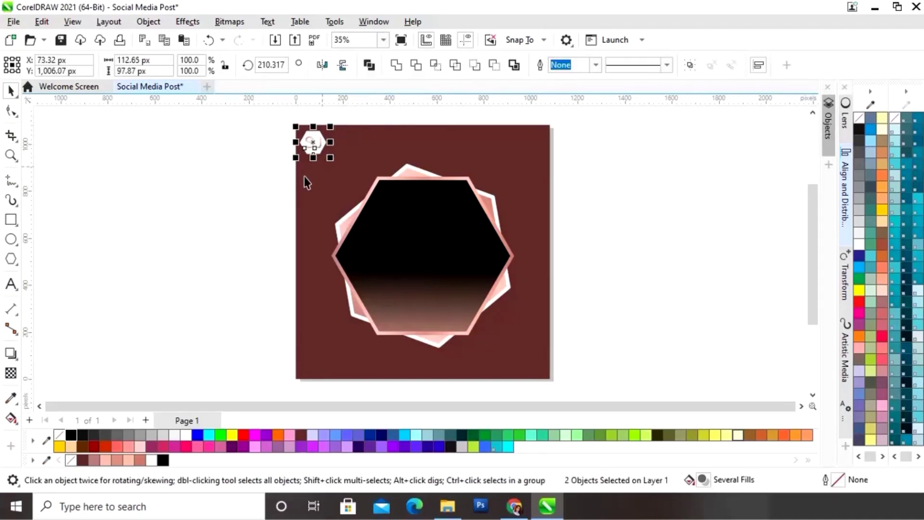
left_click(265, 204)
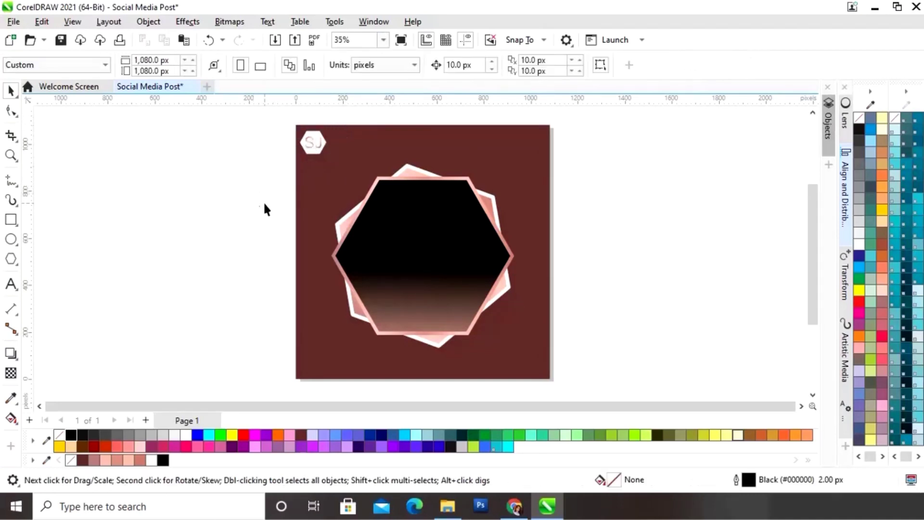
Add the text ELECTRONICS and scale it down beneath the SJ logo.
left_click(11, 284)
left_click(91, 279)
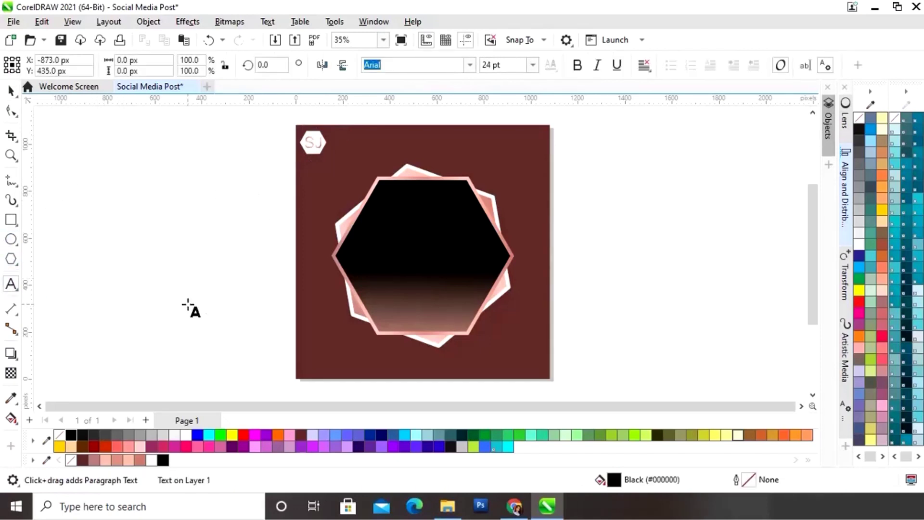
type("EL")
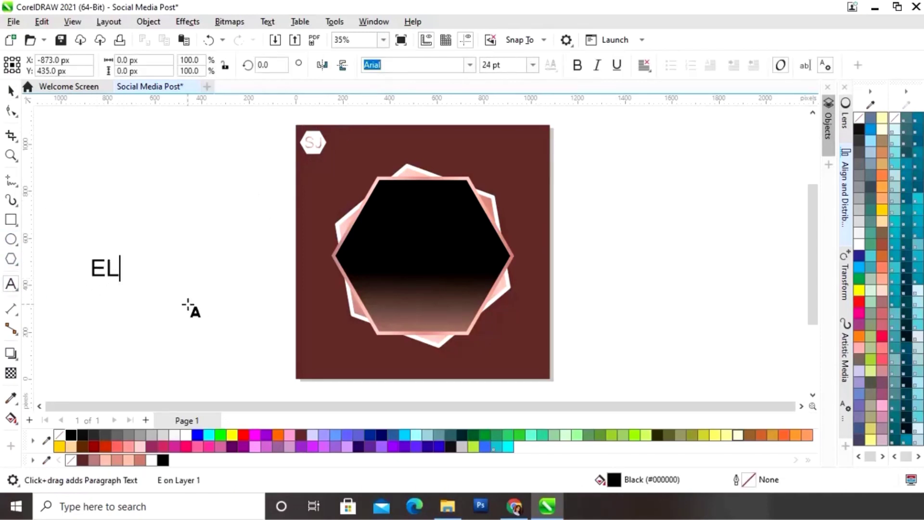
type("ECTRONICS")
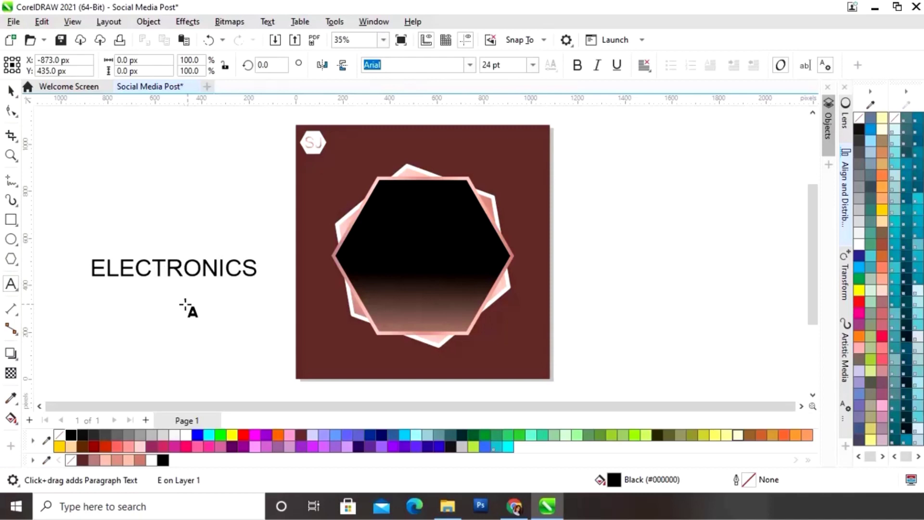
key("Escape")
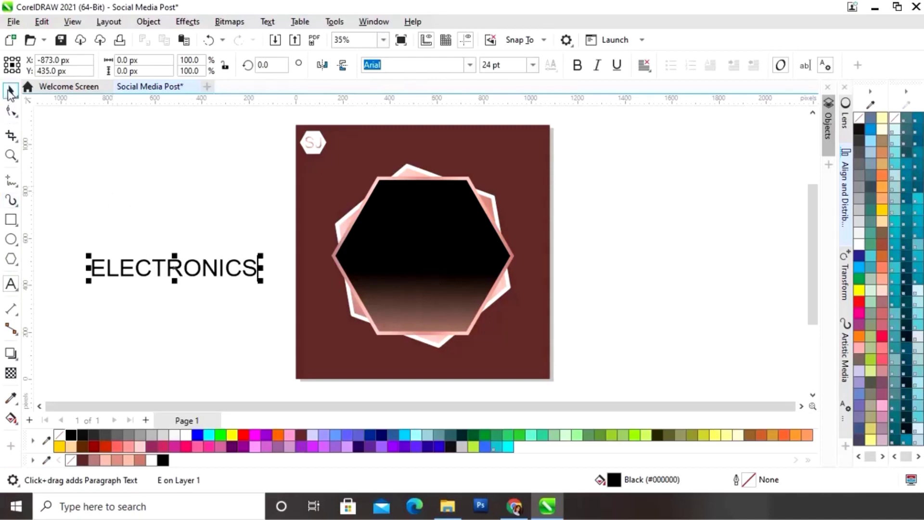
left_click(10, 90)
left_click_drag(261, 256, 179, 277)
left_click_drag(116, 274, 325, 164)
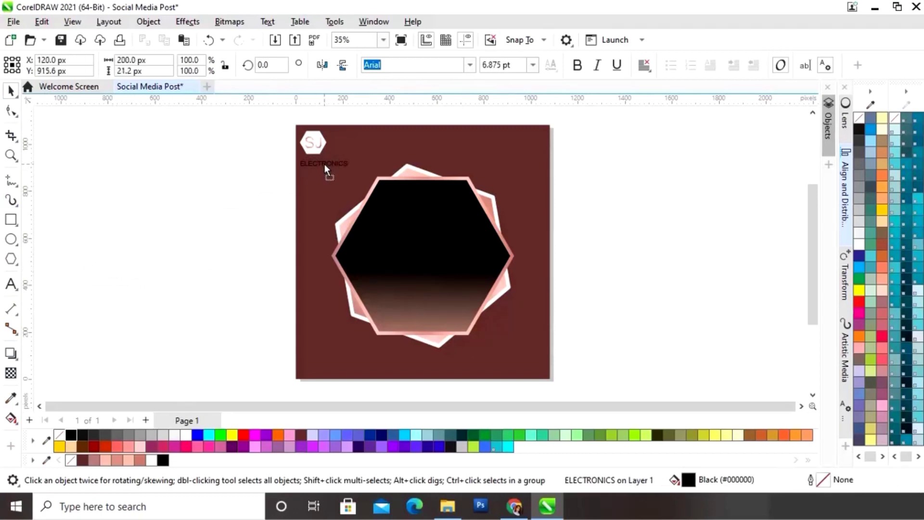
Make ELECTRONICS white and bold, sized to match the logo's width.
left_click(187, 435)
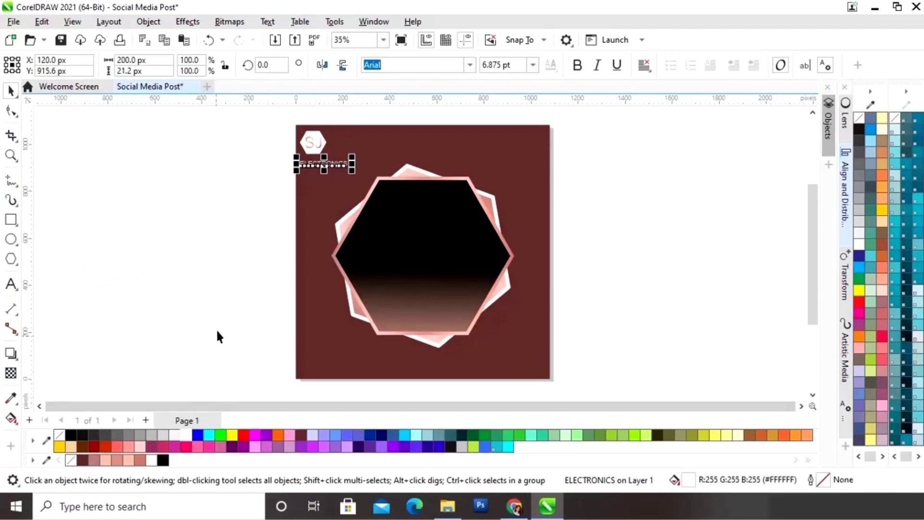
key("z")
left_click_drag(293, 125, 380, 195)
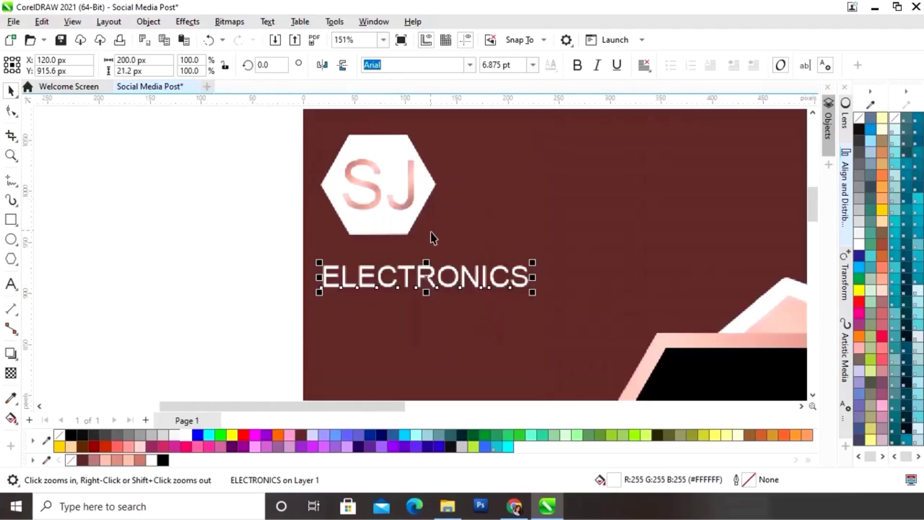
key("space")
left_click_drag(448, 277, 439, 260)
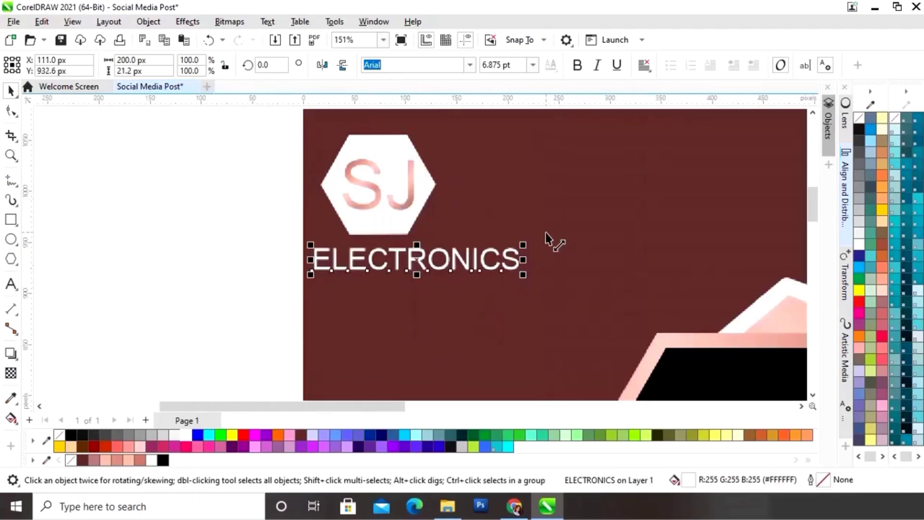
left_click_drag(524, 244, 477, 258)
left_click_drag(418, 260, 447, 243)
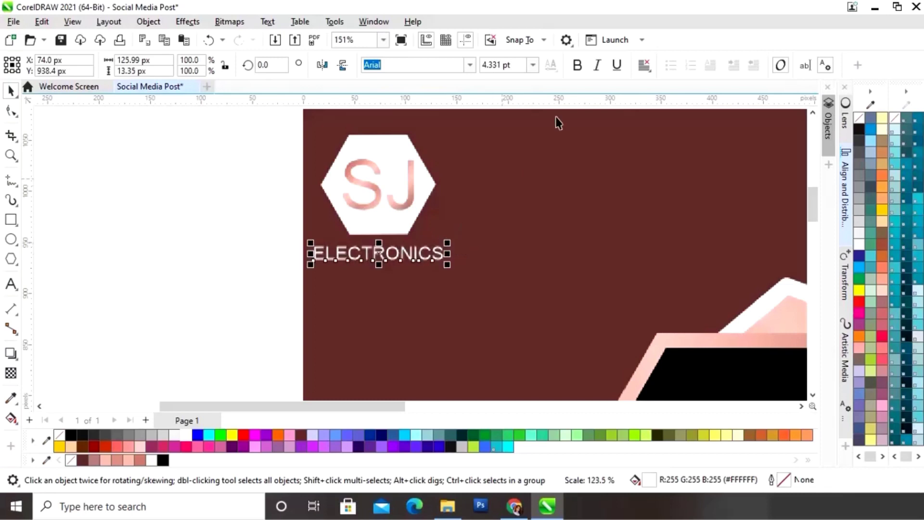
left_click(577, 66)
Centre the ELECTRONICS text precisely under the SJ hexagon badge.
mouse_move(379, 254)
left_mouse_down()
mouse_move(378, 245)
mouse_move(385, 253)
left_mouse_up()
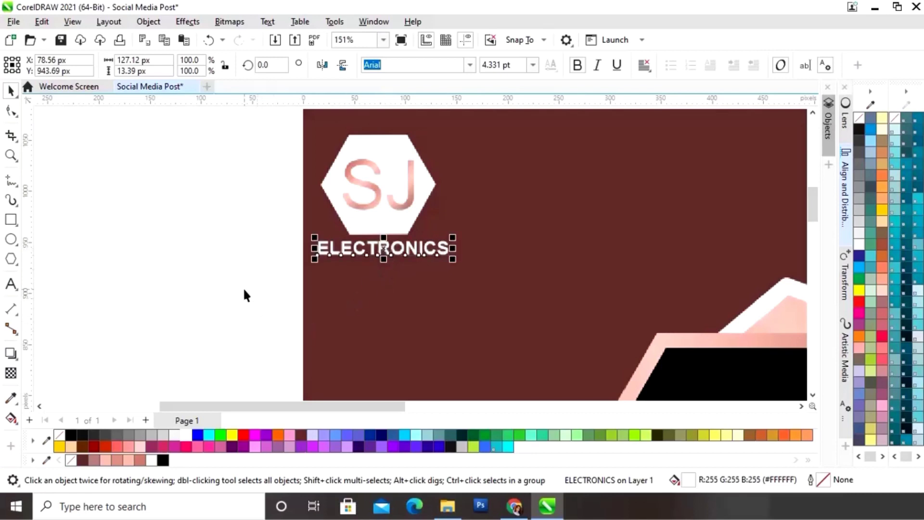
key("Left")
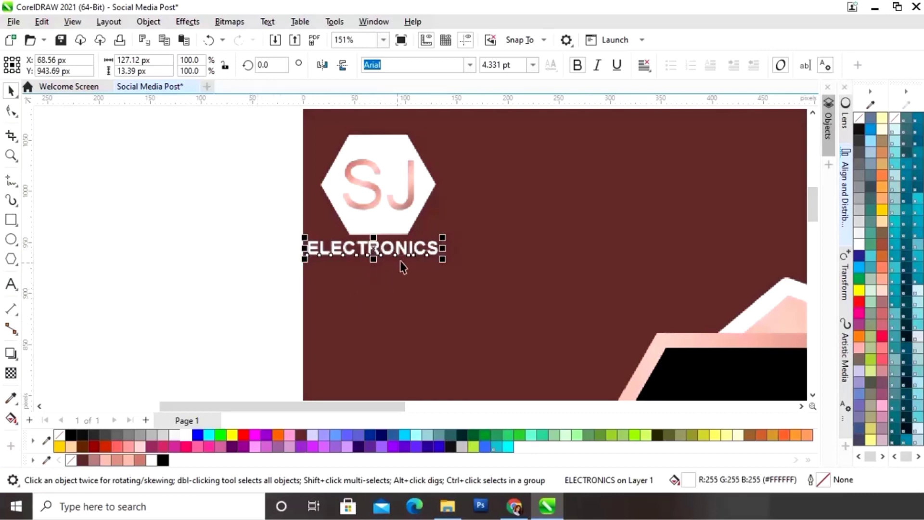
left_click_drag(371, 248, 381, 252)
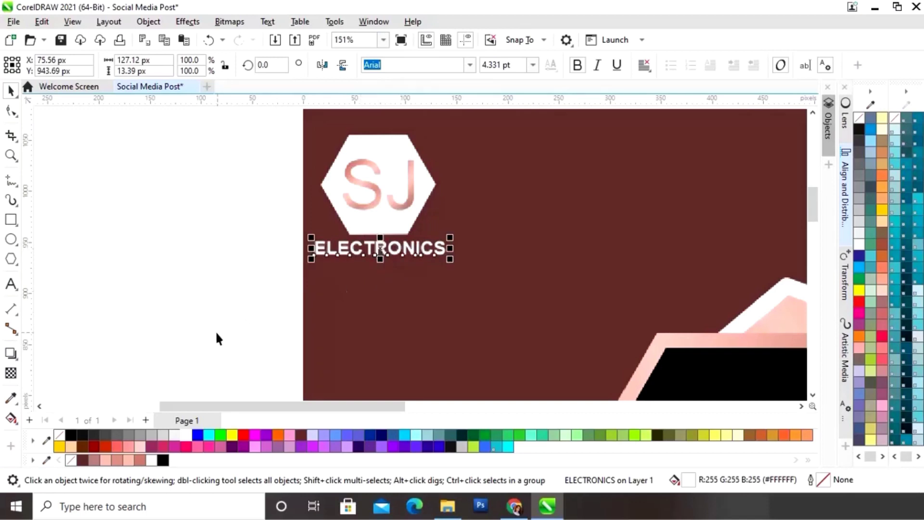
key("shift+F4")
left_click(191, 243)
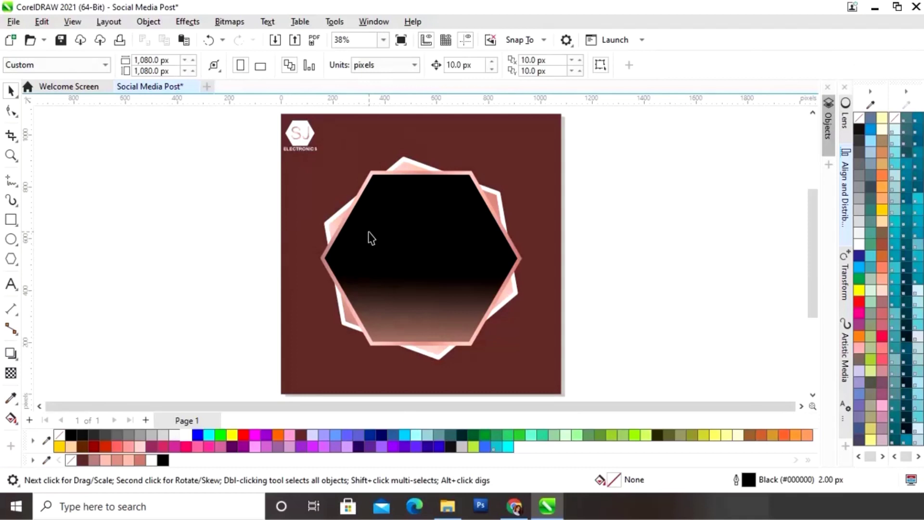
Add white Arial WIRELESS text, shrunk to about 8.8 pt, near the page's top centre.
left_click(11, 285)
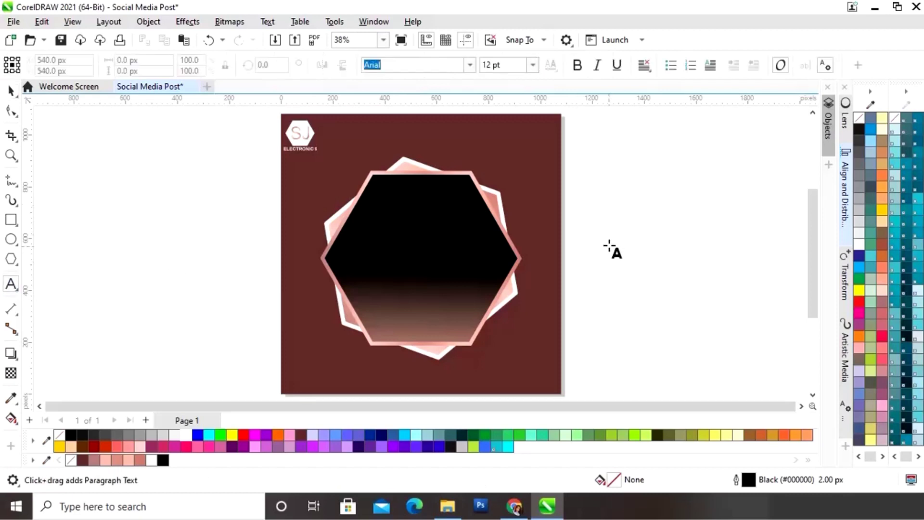
left_click(608, 249)
type("WI")
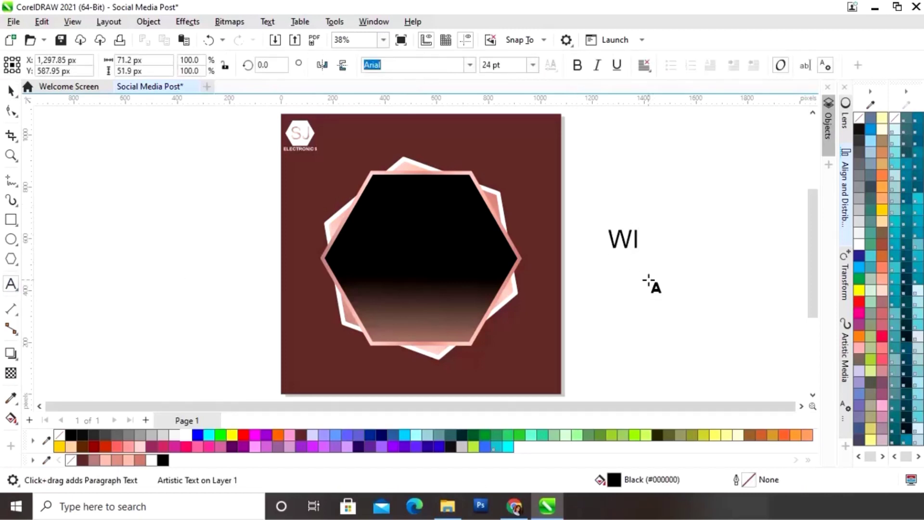
type("RELESS")
key("ctrl+space")
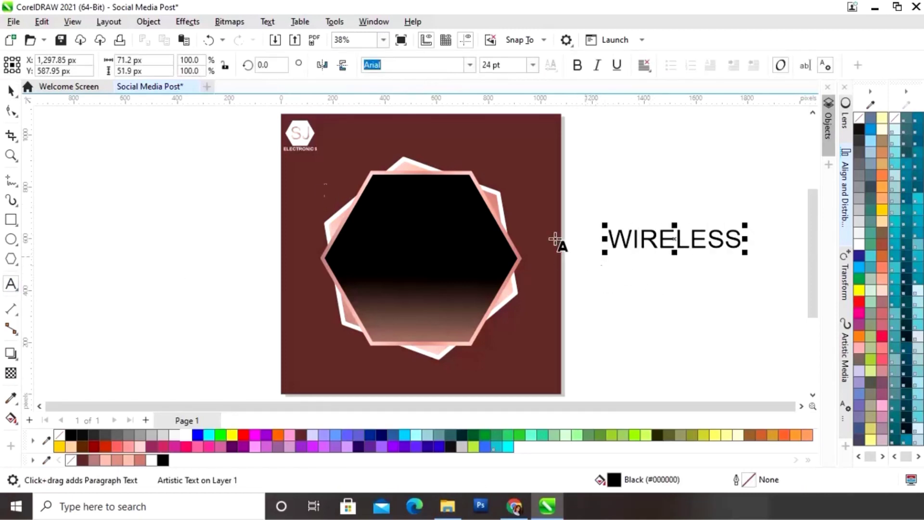
left_click(12, 92)
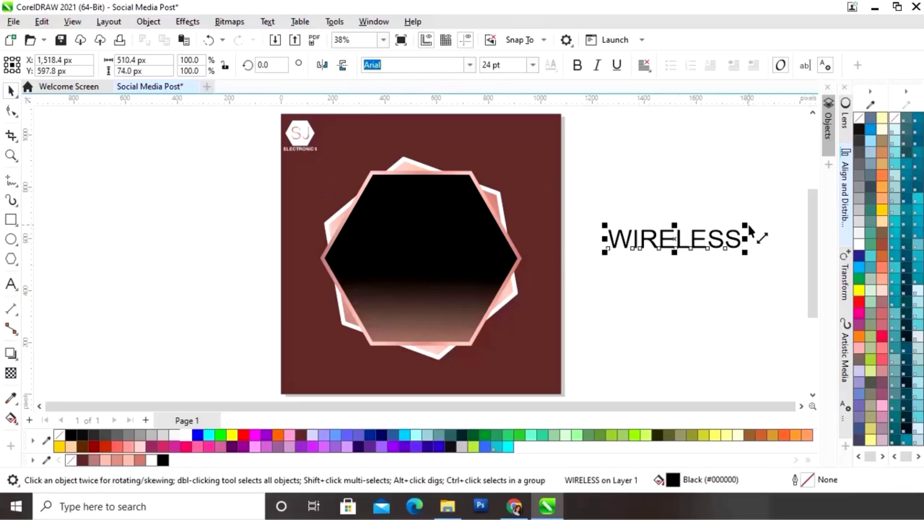
left_click_drag(749, 230, 467, 125)
left_click(186, 435)
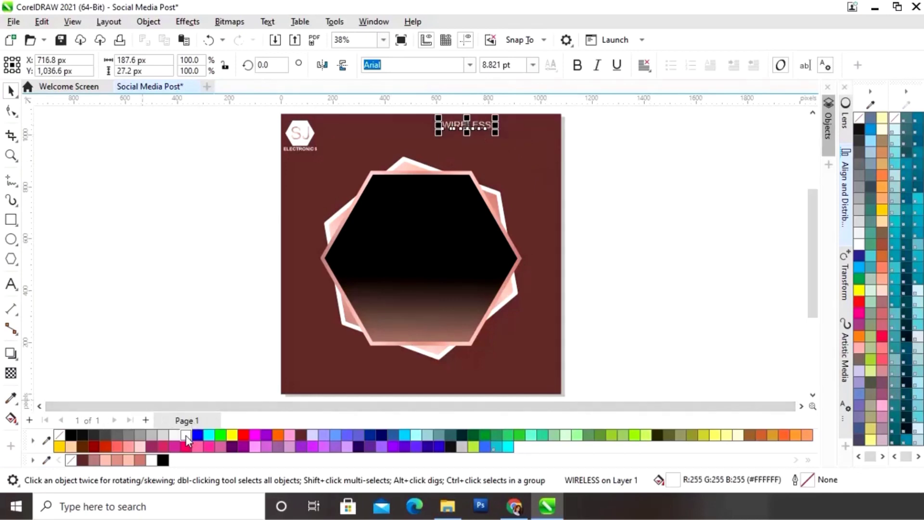
left_click(665, 171)
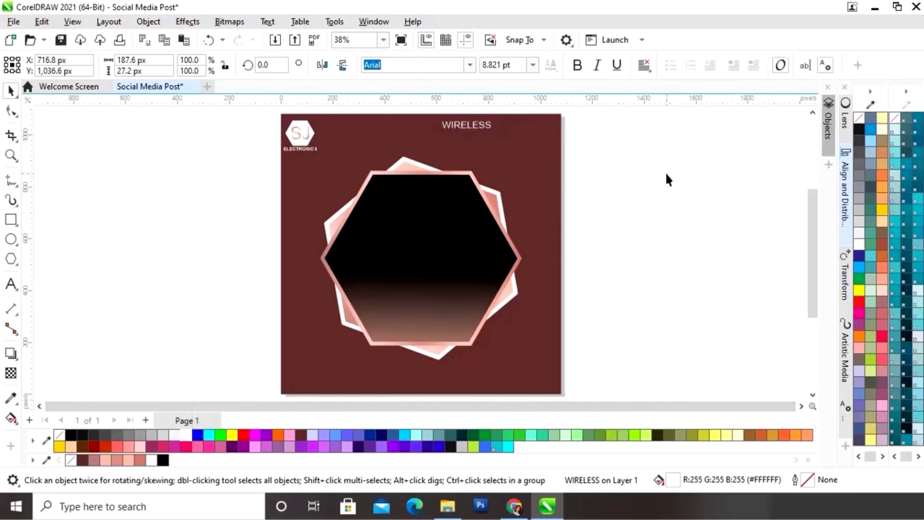
Add ROSEGOLD text and scale it down under the WIRELESS heading.
left_click(10, 284)
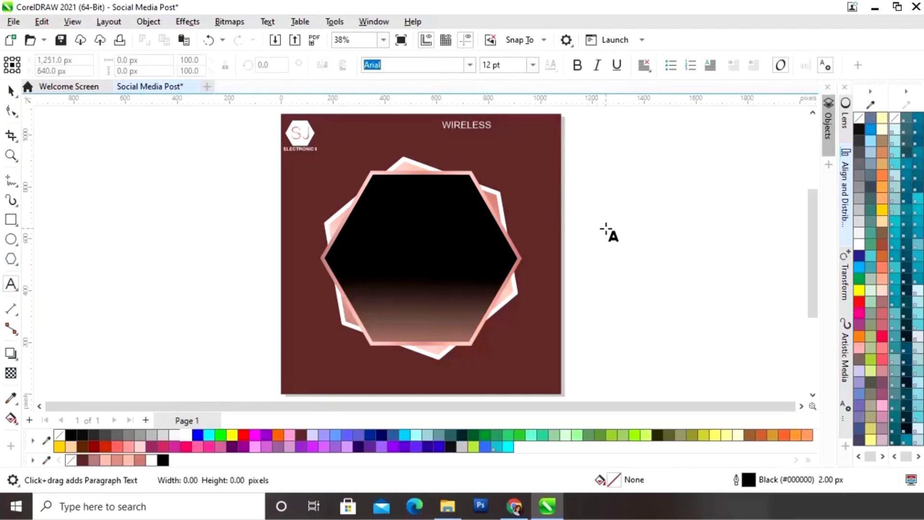
left_click(607, 229)
type("R")
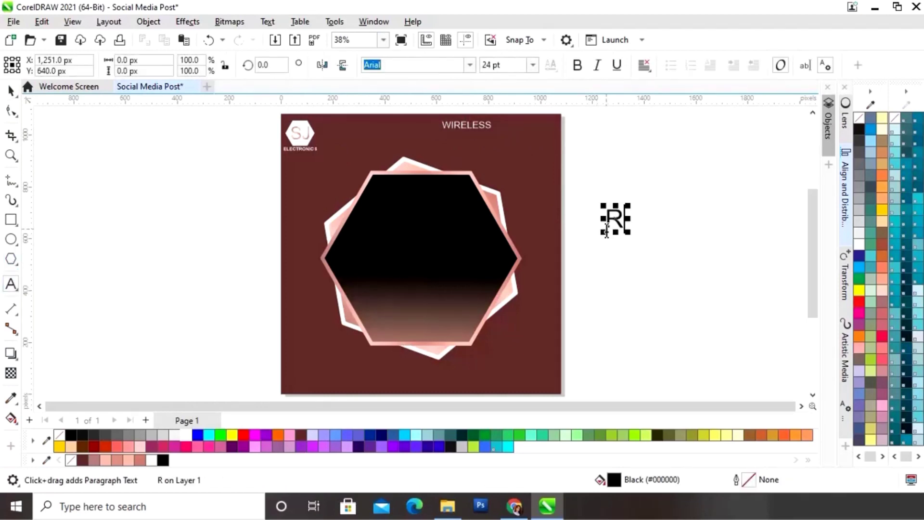
type("OSEGOLD")
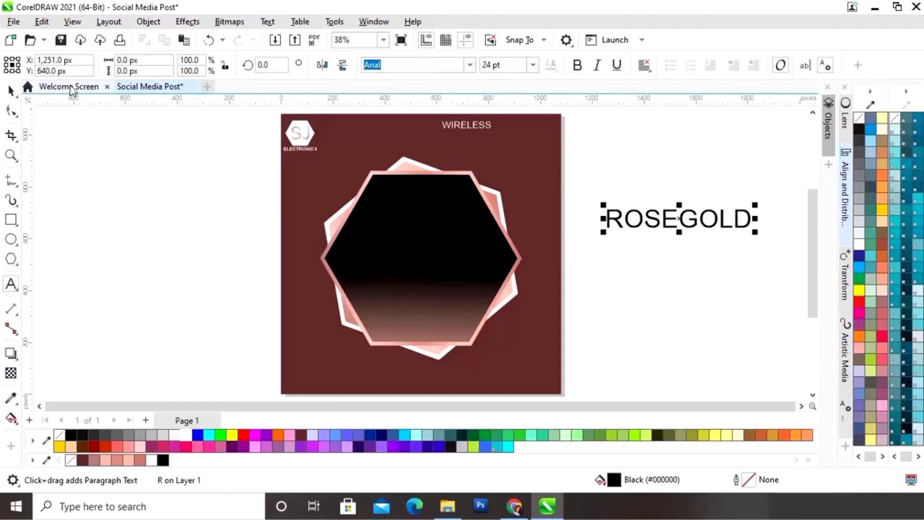
left_click(11, 90)
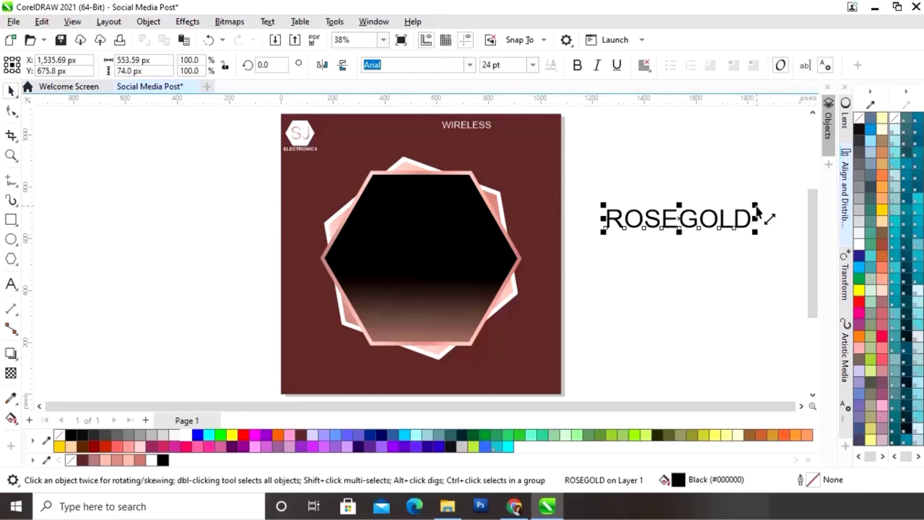
left_click_drag(755, 205, 485, 138)
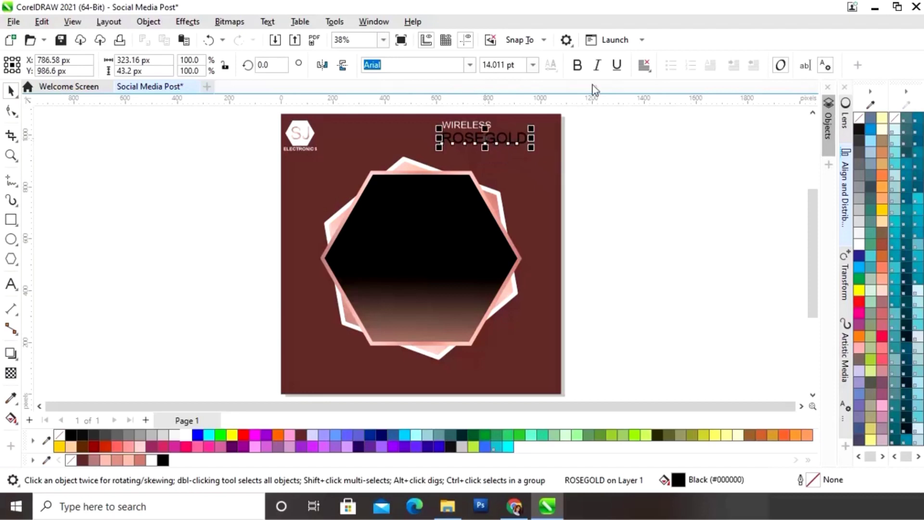
Make ROSEGOLD white and bold, and align it beneath WIRELESS.
left_click(185, 434)
left_click(576, 66)
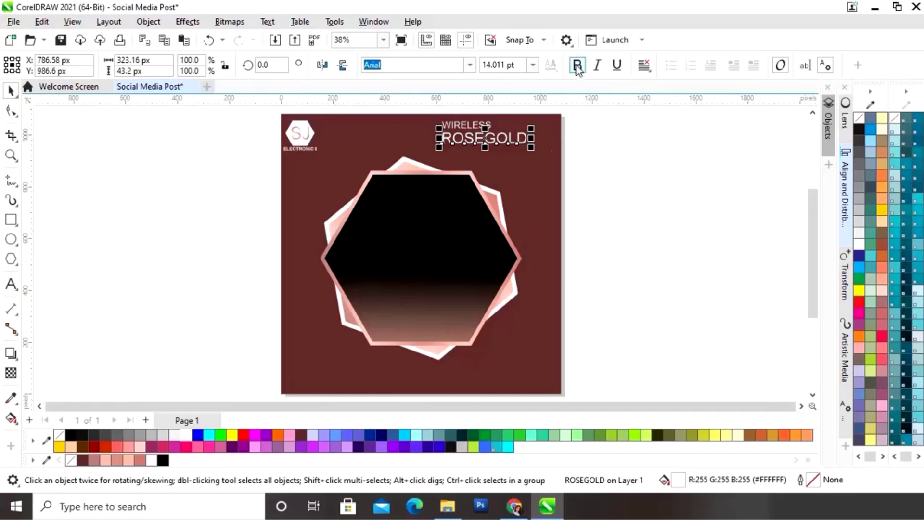
left_click_drag(494, 140, 535, 129)
left_click_drag(495, 139, 487, 137)
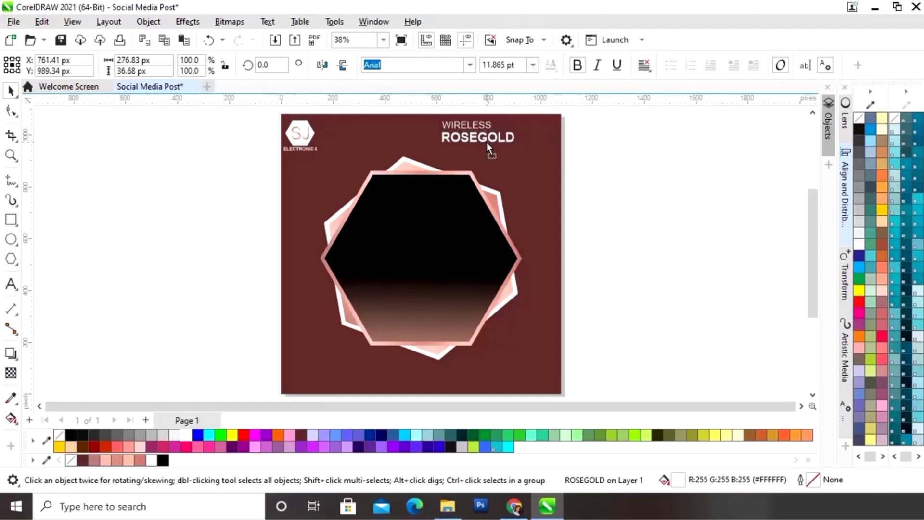
left_click_drag(487, 142, 486, 143)
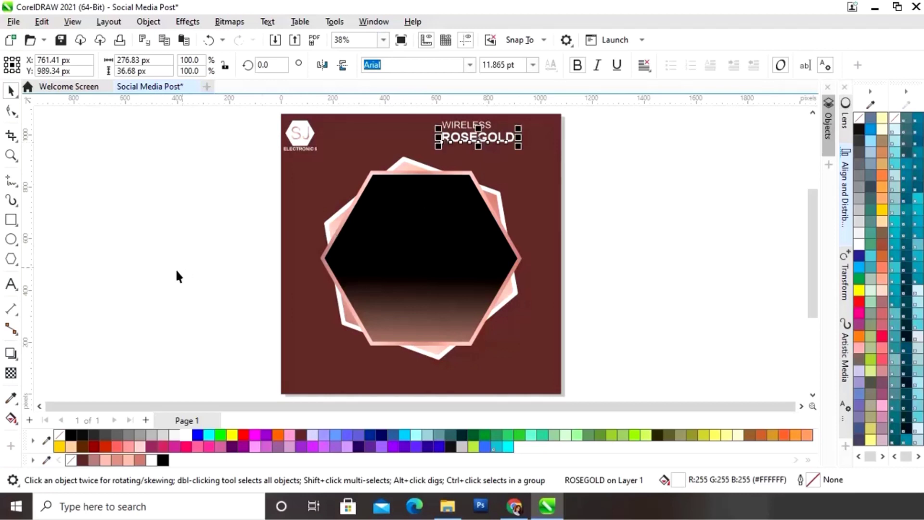
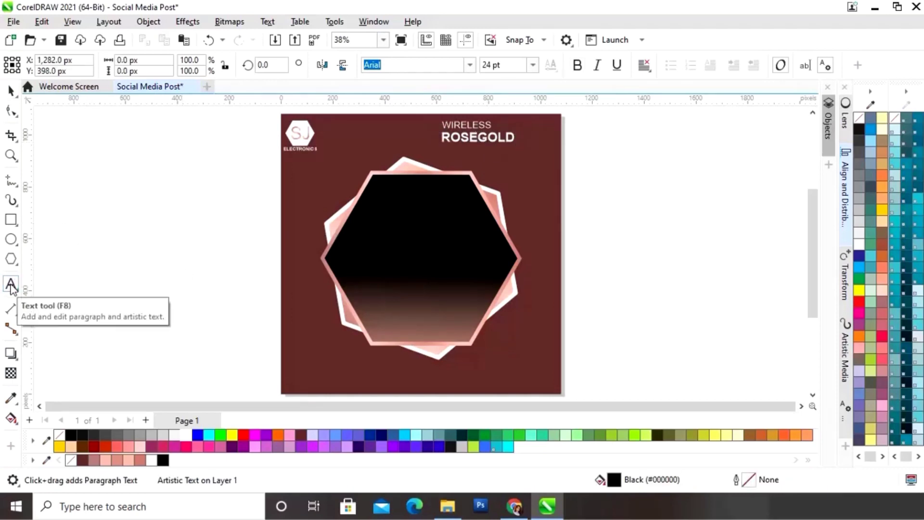
Add HEADPHONE in American Captain Eternal, scale it, place it under ROSEGOLD and make it white.
left_click(470, 65)
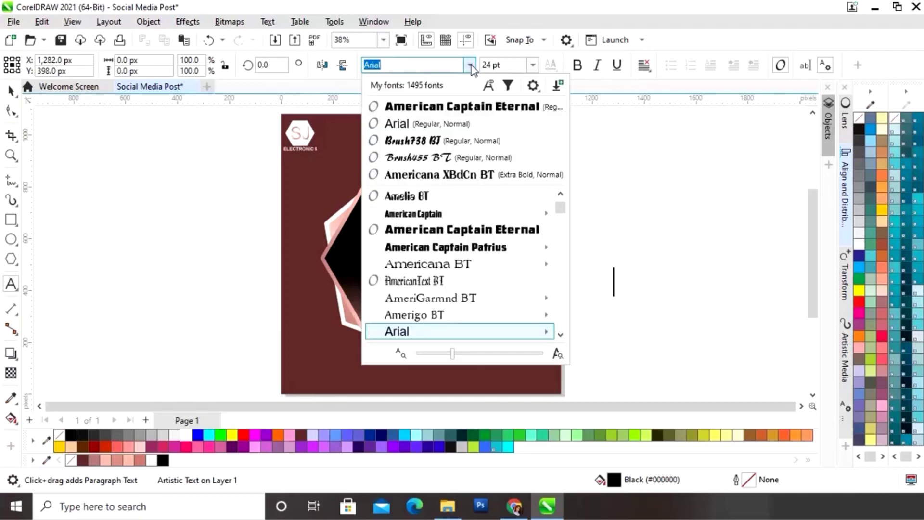
left_click(450, 107)
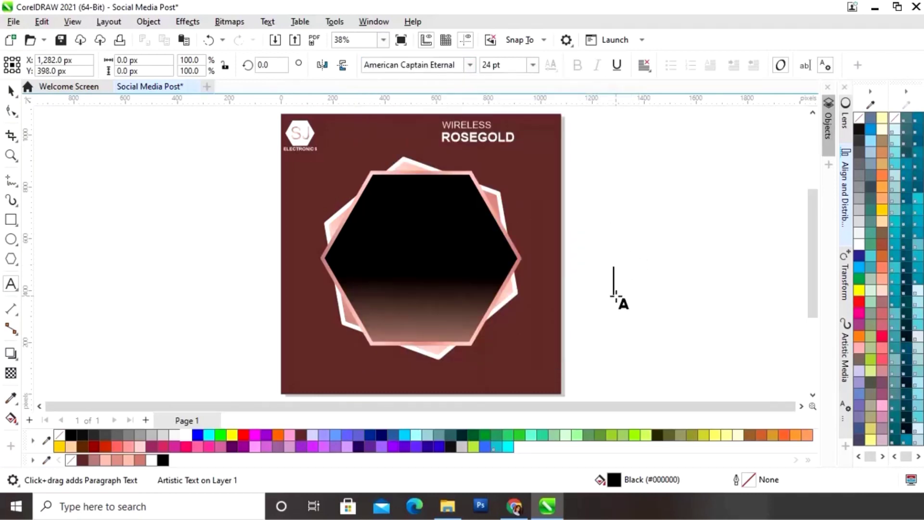
type("HEADPHONE")
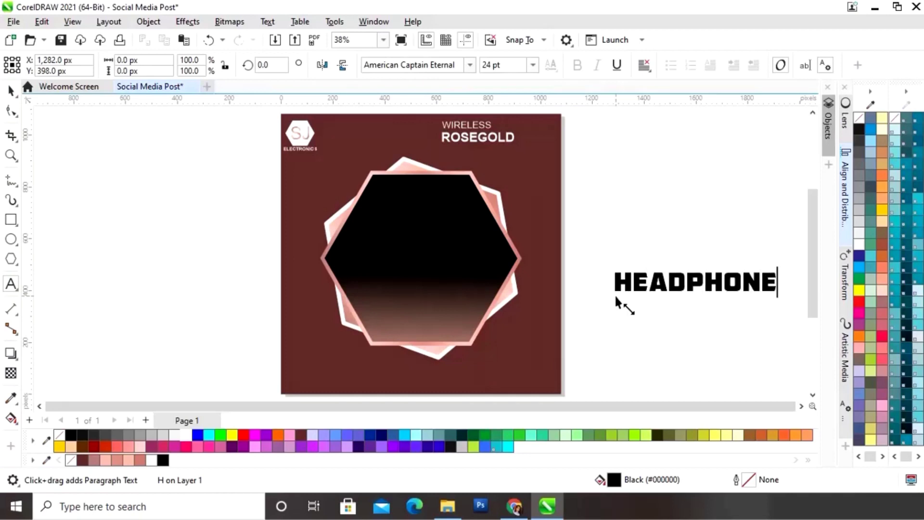
left_click(11, 90)
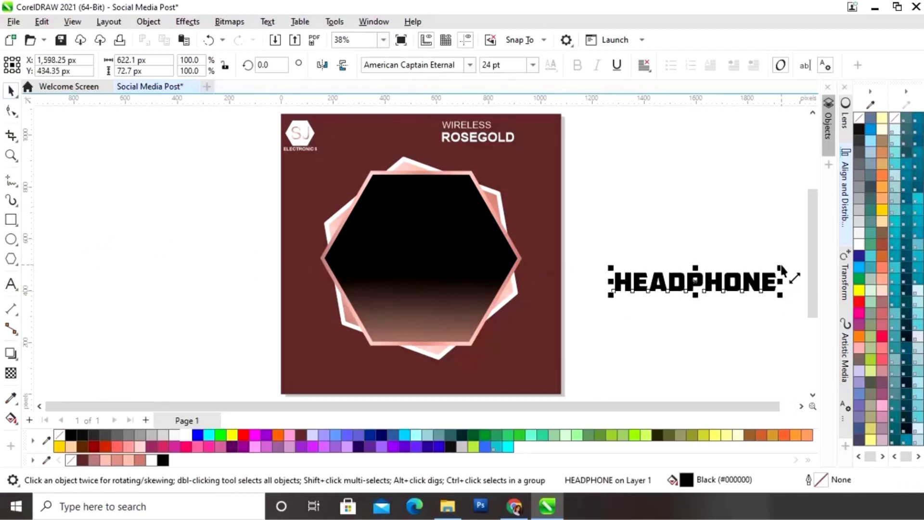
left_click_drag(782, 269, 773, 281)
left_click_drag(700, 288, 558, 142)
left_click(188, 436)
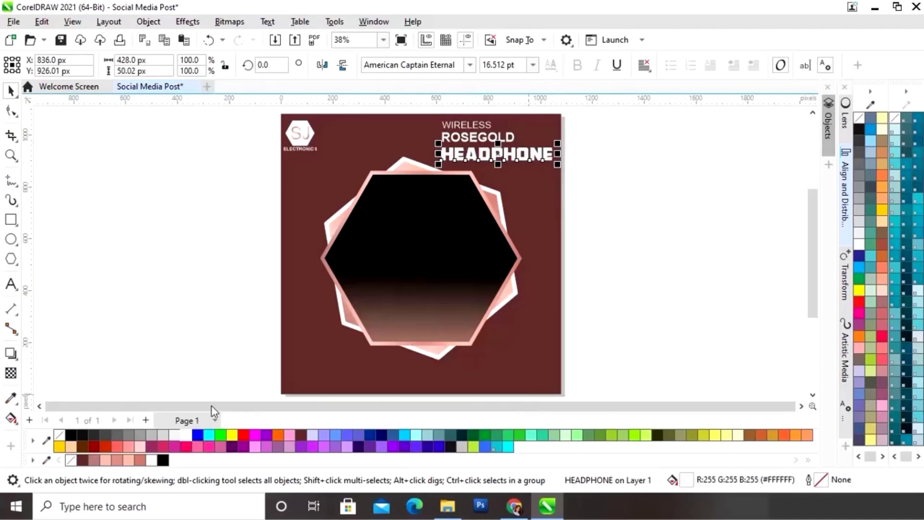
Nudge HEADPHONE up slightly so it sits snugly beneath ROSEGOLD.
left_click(608, 175)
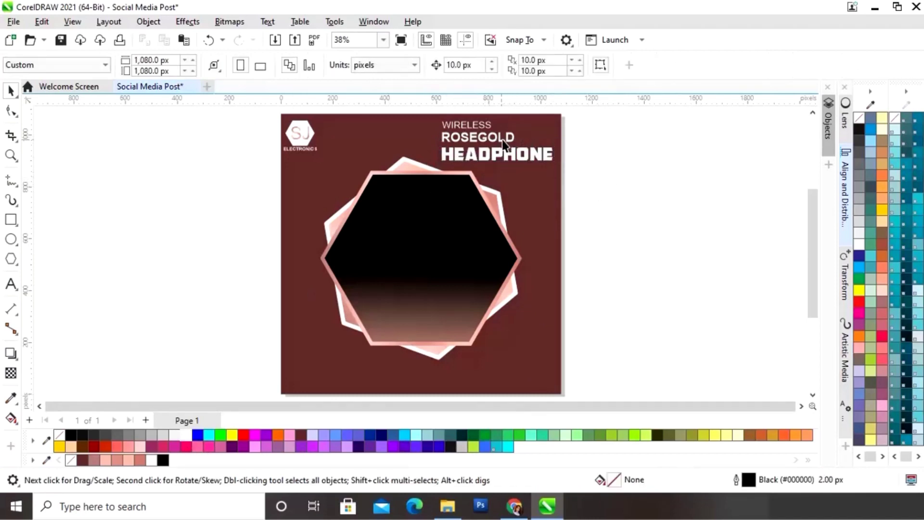
left_click(501, 139)
left_click(528, 160)
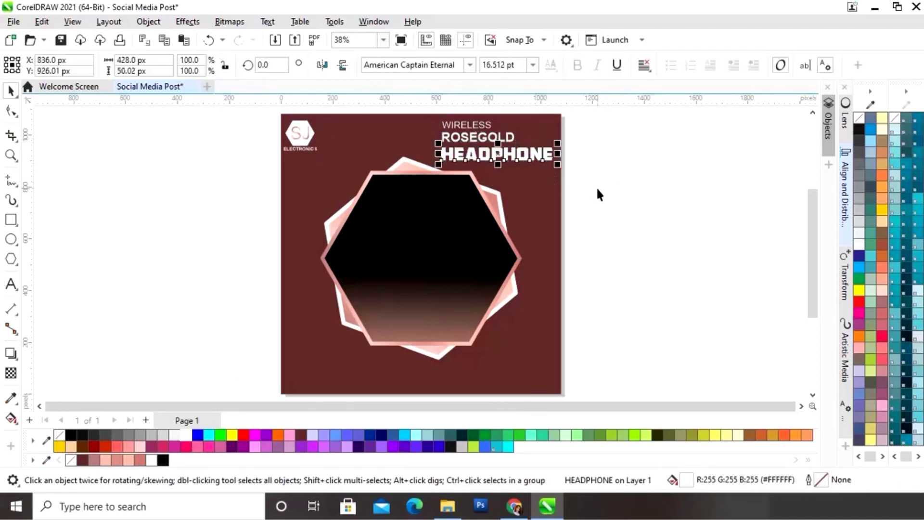
key("Up")
left_click(621, 176)
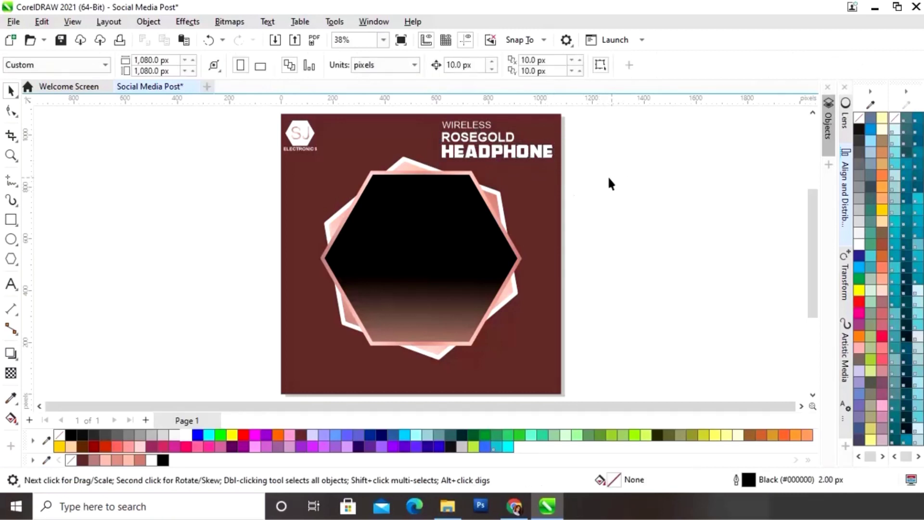
left_click(10, 284)
left_click(604, 241)
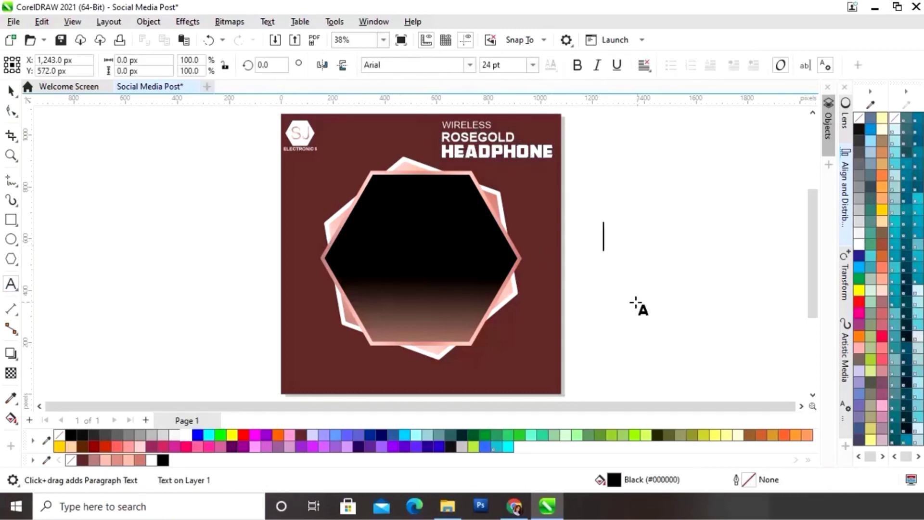
Add a white, bold FOR WOMEN line scaled down to about 80%.
type("FOR WOMEN")
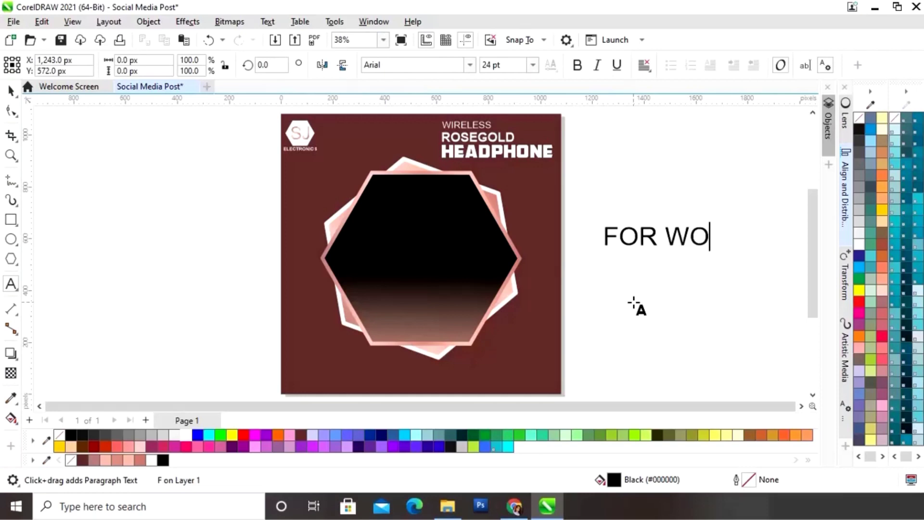
left_click(10, 91)
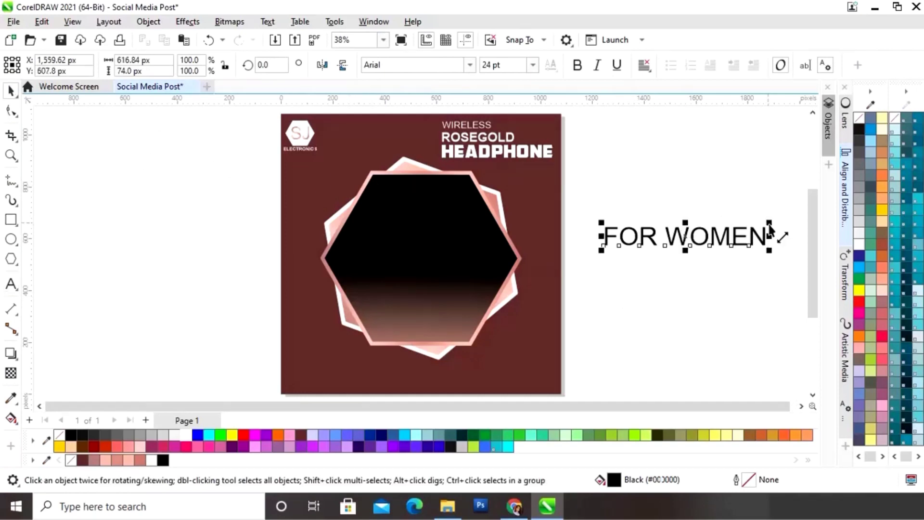
left_click_drag(772, 225, 516, 164)
left_click(186, 435)
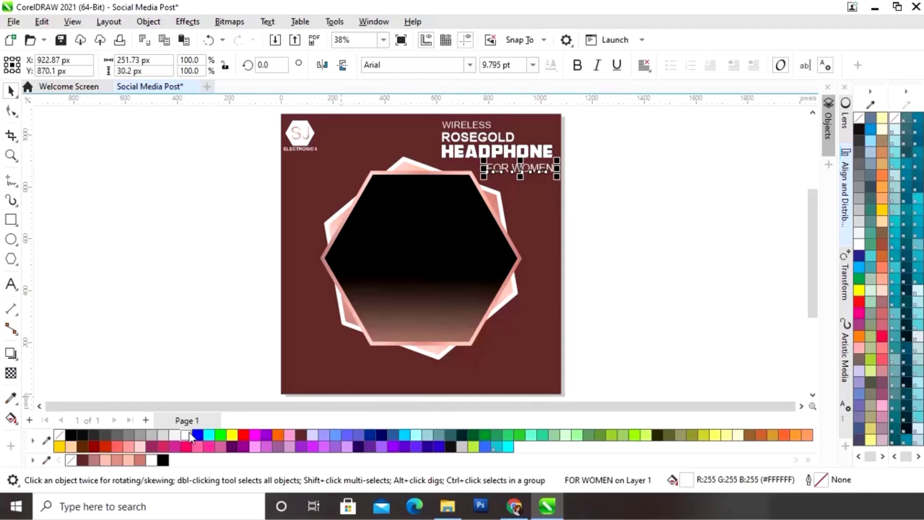
left_click(578, 65)
left_click_drag(560, 169, 524, 168)
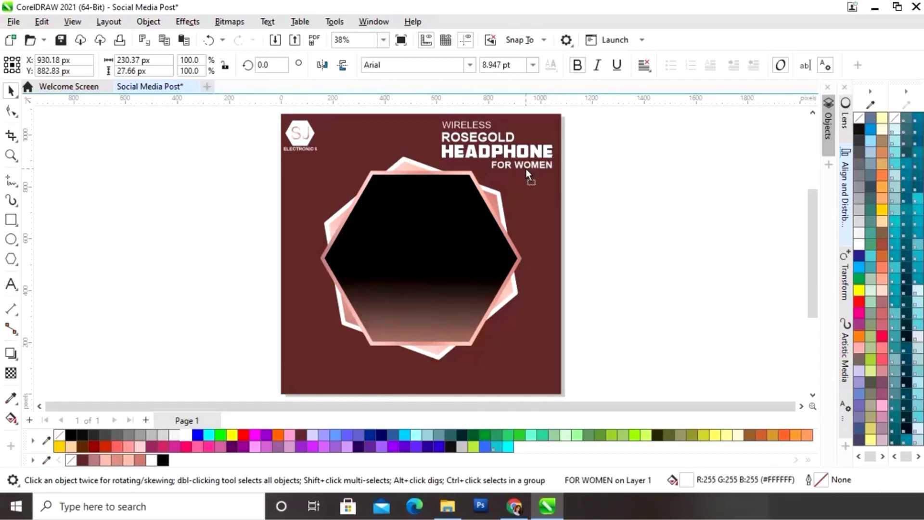
Select all four title lines and enlarge them together to 114%, shifting them up-left.
left_click_drag(596, 117, 383, 198)
left_click_drag(557, 117, 566, 155)
scroll(572, 125, "up", 1)
left_click_drag(513, 198, 509, 201)
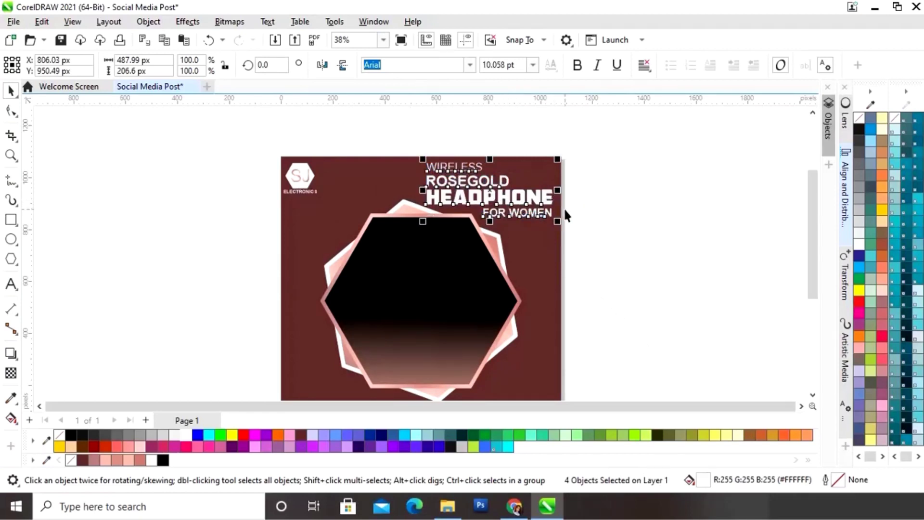
Shrink WIRELESS to 8.245 pt and align it with the left edge of ROSEGOLD below.
left_click(640, 225)
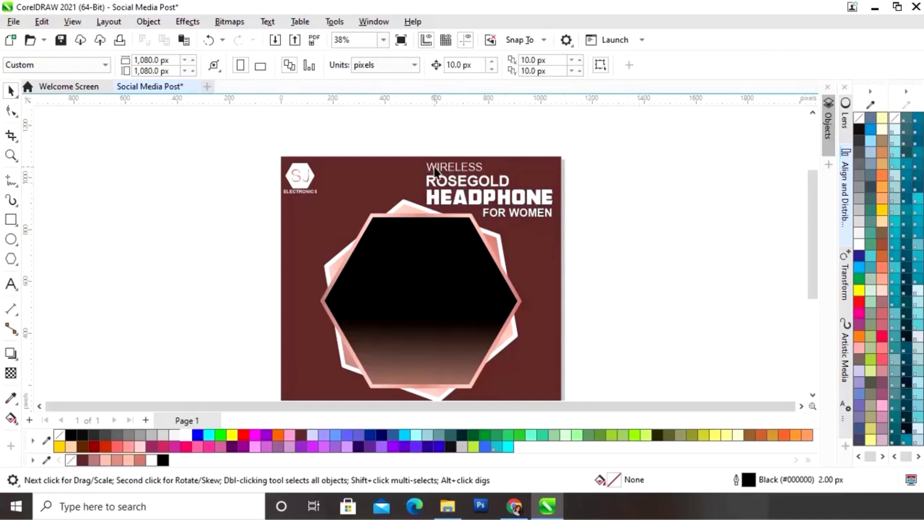
key("z")
left_click(549, 241)
key("space")
left_click(420, 192)
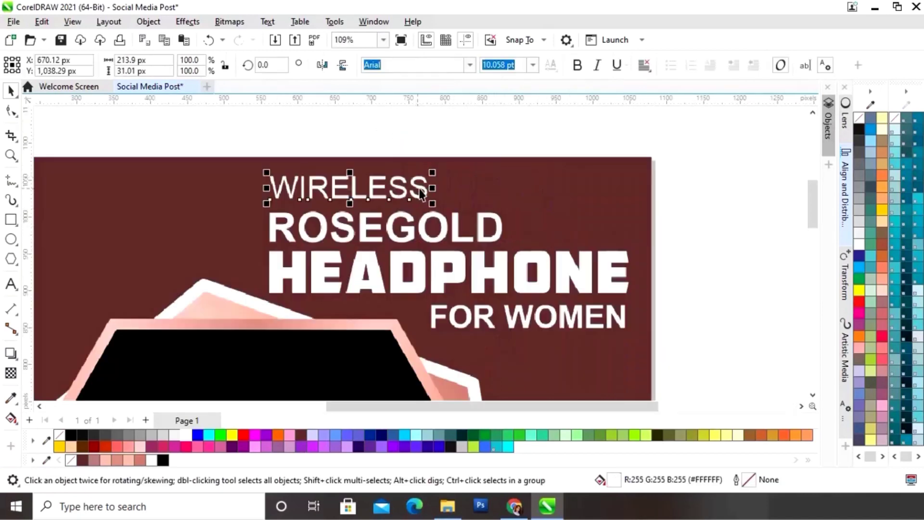
left_click_drag(433, 172, 418, 175)
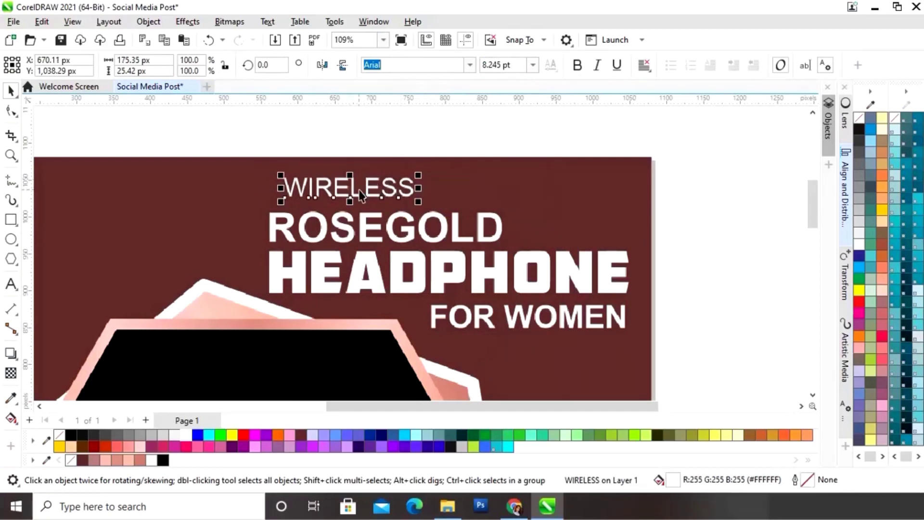
left_click_drag(360, 191, 334, 198)
left_click(689, 201)
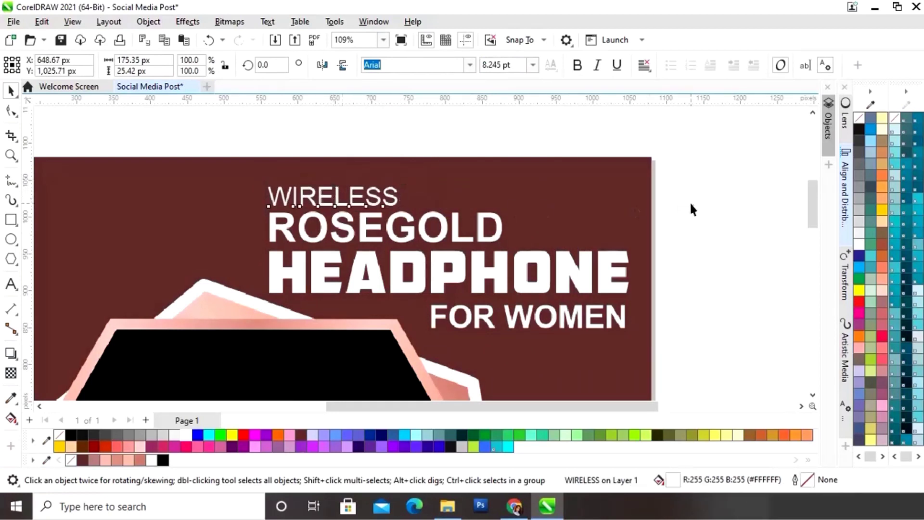
key("shift+F4")
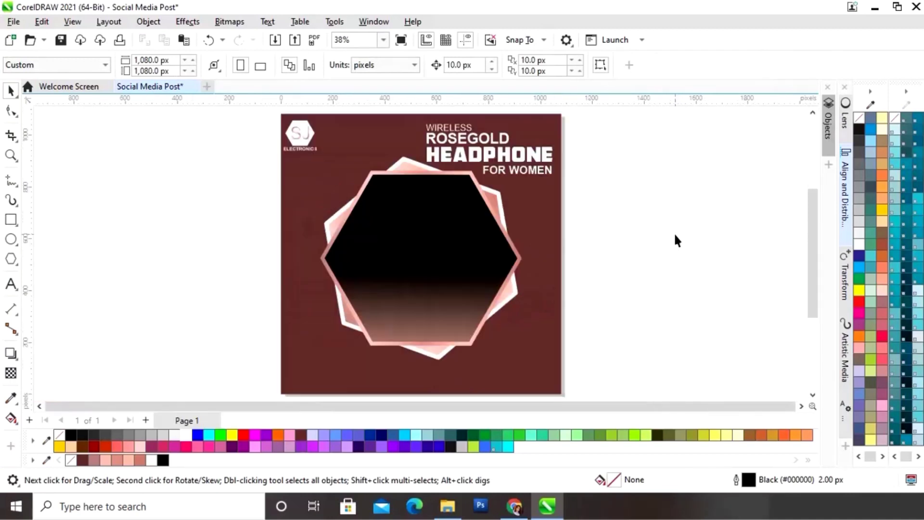
key("F6")
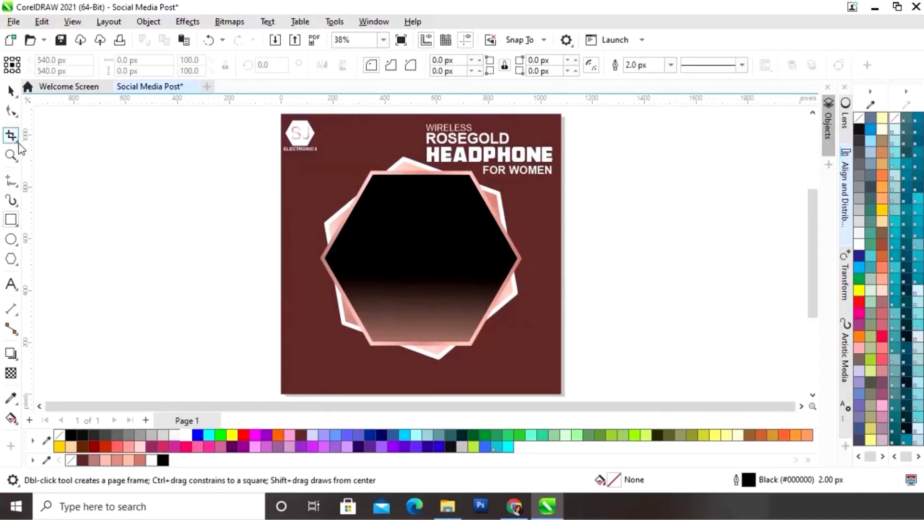
Draw an L-shaped path with the pen and place it at the post's upper left.
left_click(12, 182)
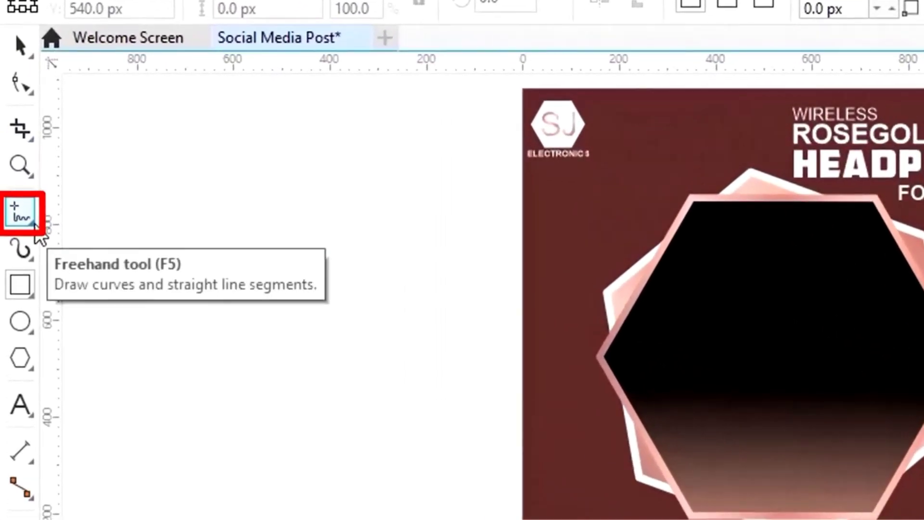
left_click(33, 223)
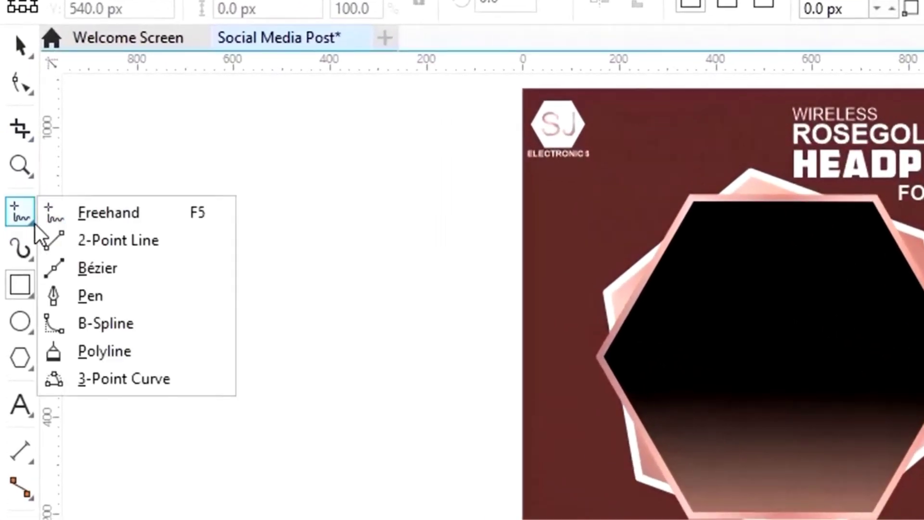
left_click(87, 303)
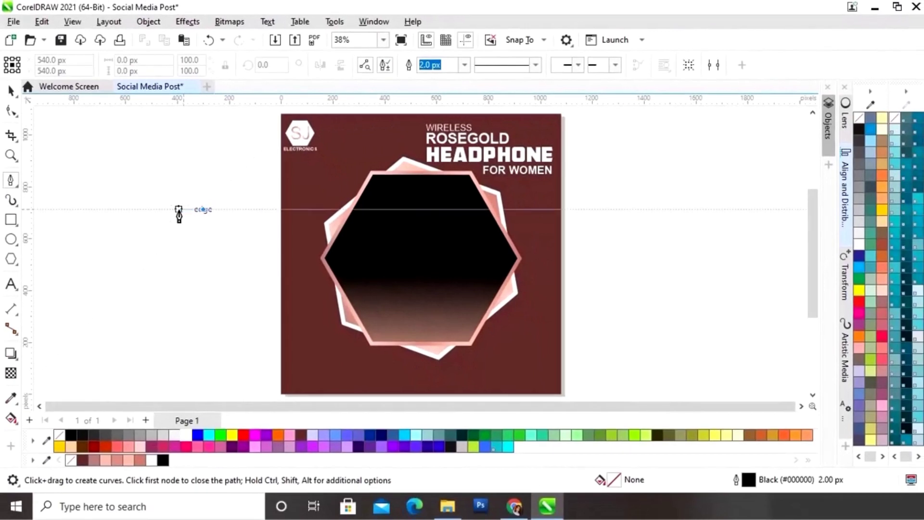
left_click(170, 209)
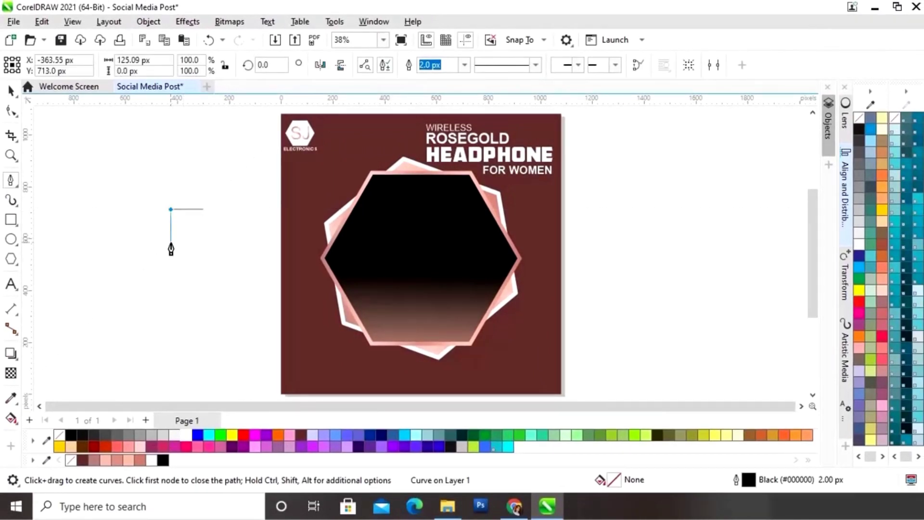
left_click(171, 238)
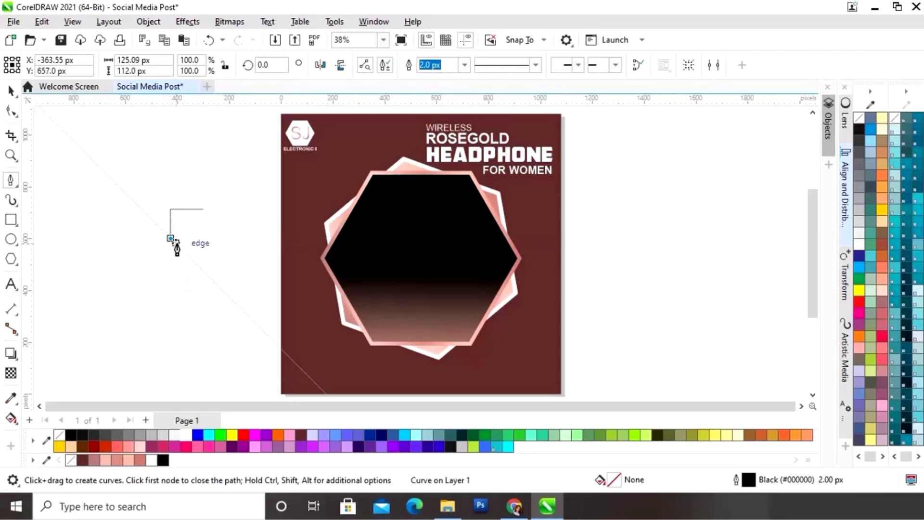
double_click(171, 238)
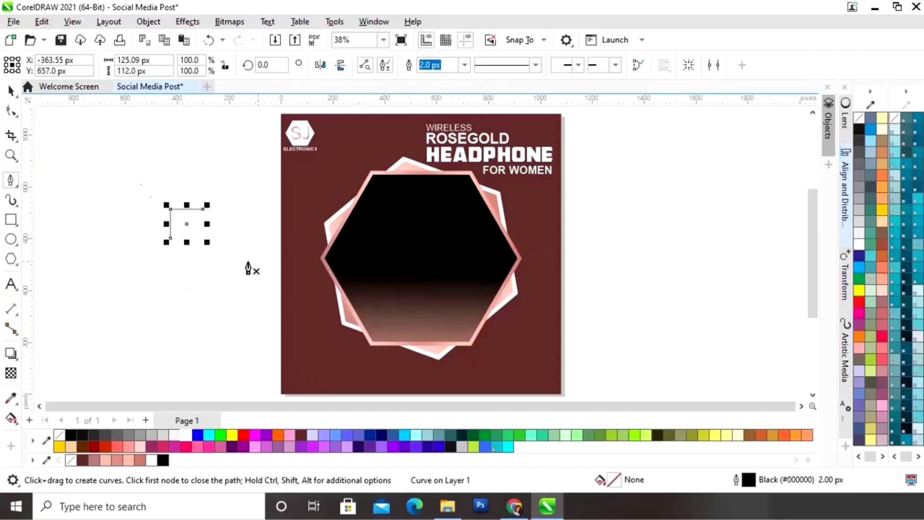
left_click(10, 90)
left_click_drag(187, 225, 307, 184)
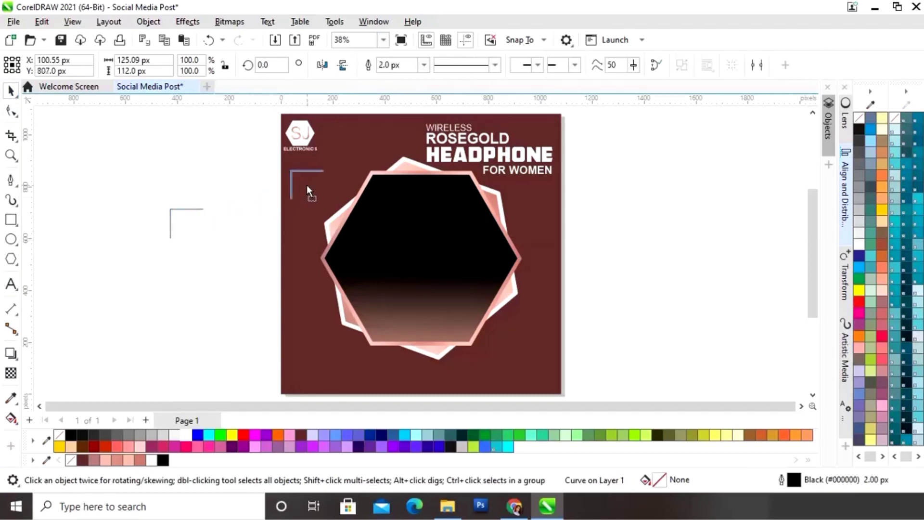
Give the L-shaped bracket a white 8.0 px outline.
right_click(186, 435)
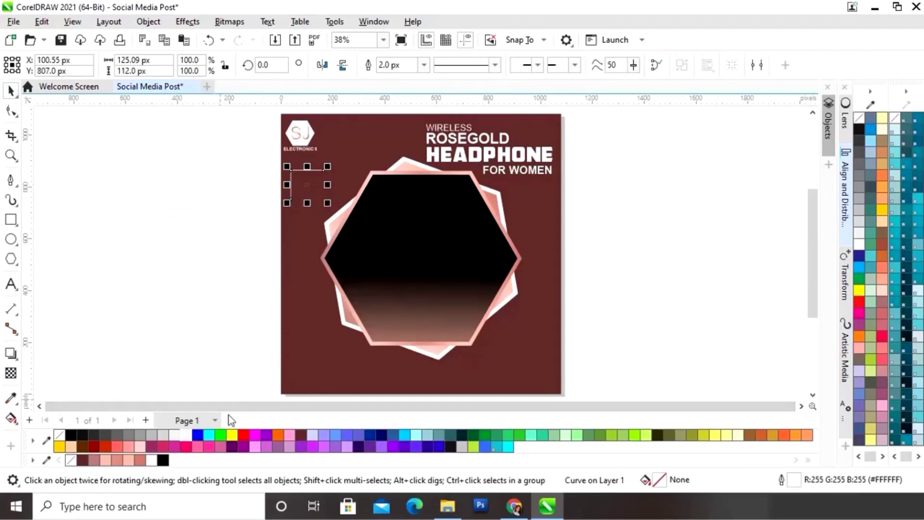
left_click(423, 65)
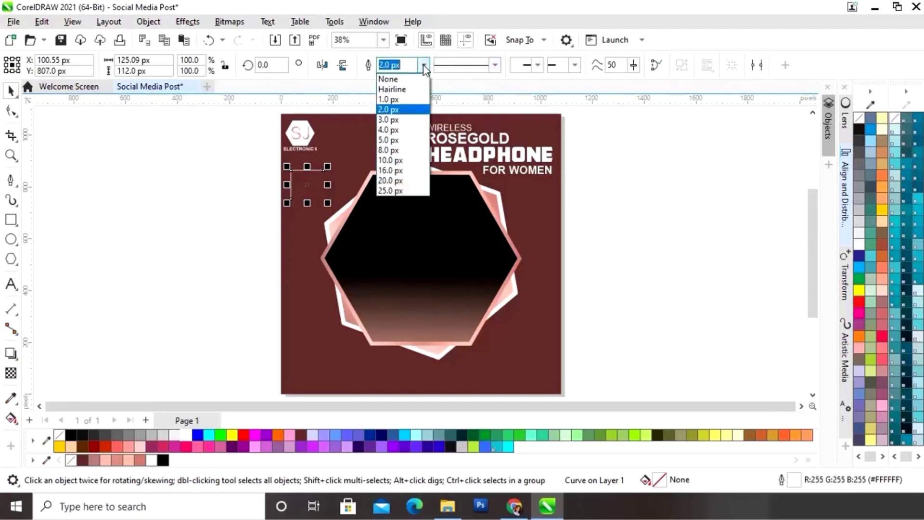
left_click(403, 160)
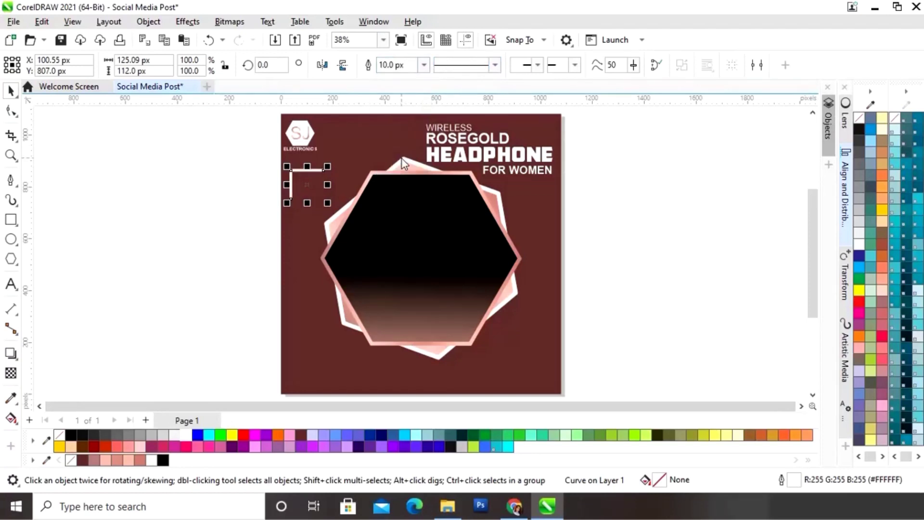
left_click(423, 66)
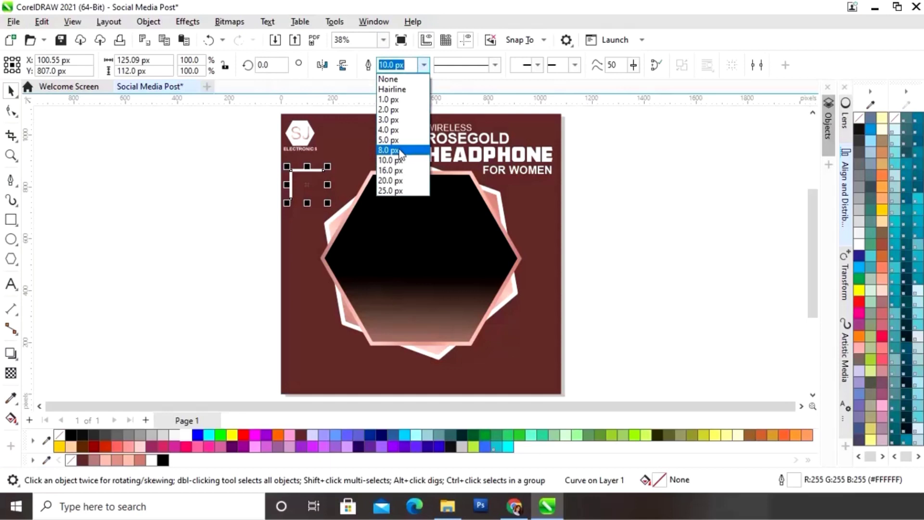
left_click(389, 151)
left_click(230, 233)
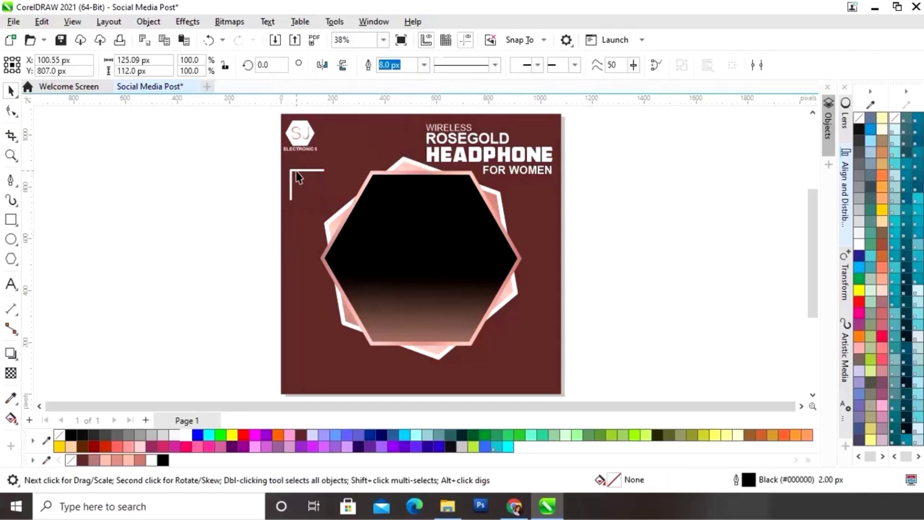
Duplicate the bracket, mirror it horizontally and vertically, and scale it to 55.8% opposite the first.
left_click(292, 171)
left_click_drag(291, 172, 317, 218)
left_click(323, 66)
left_click(343, 66)
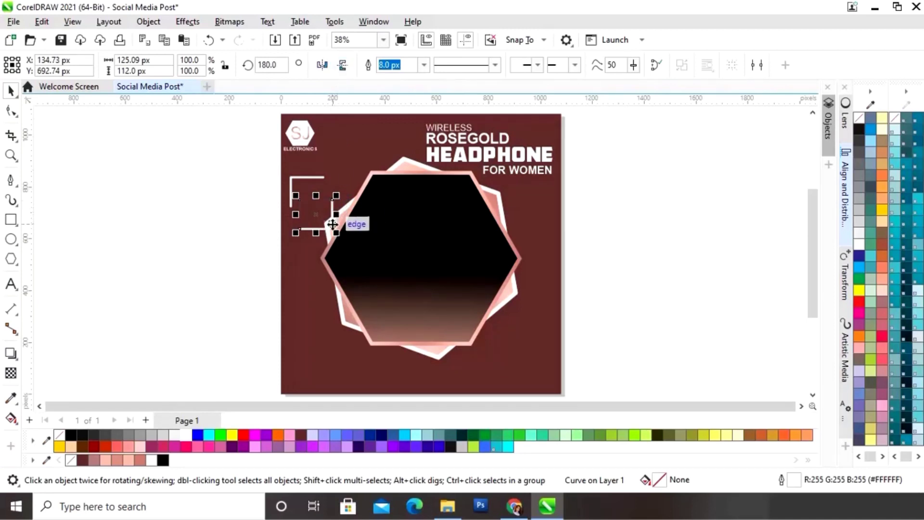
left_click_drag(295, 195, 316, 206)
key("Down")
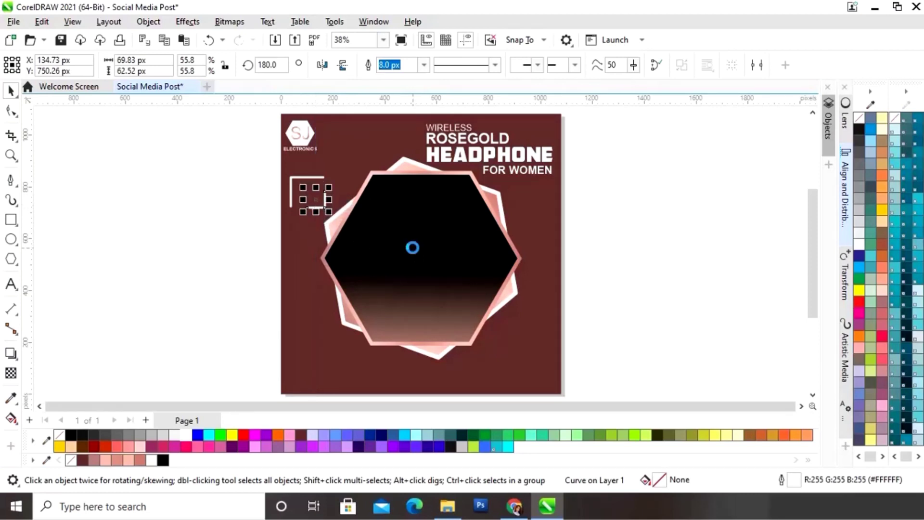
left_click(256, 248)
left_click_drag(290, 213, 355, 165)
left_click(245, 236)
key("z")
left_click_drag(247, 157, 402, 273)
left_click_drag(250, 274, 440, 141)
left_click(245, 267)
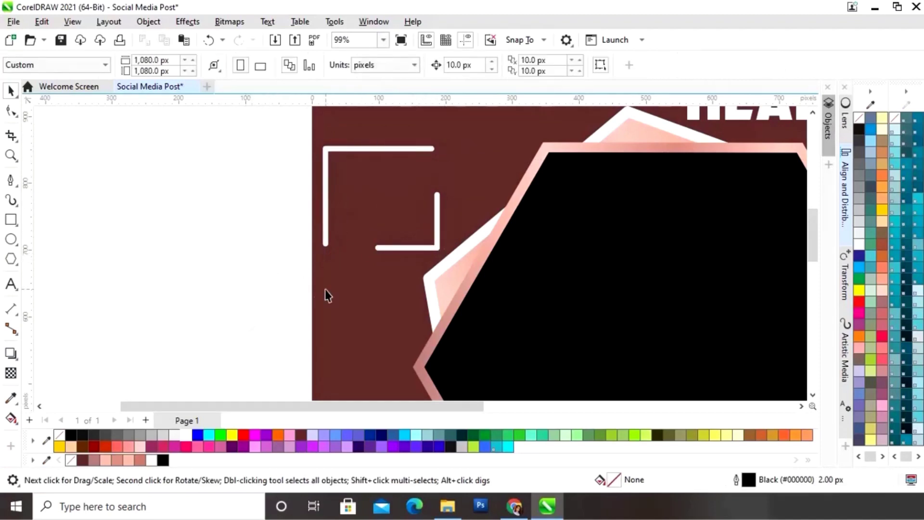
Add a white, bold 20% text sized to fit inside the bracket frame.
left_click(10, 285)
left_click(118, 306)
type("20%")
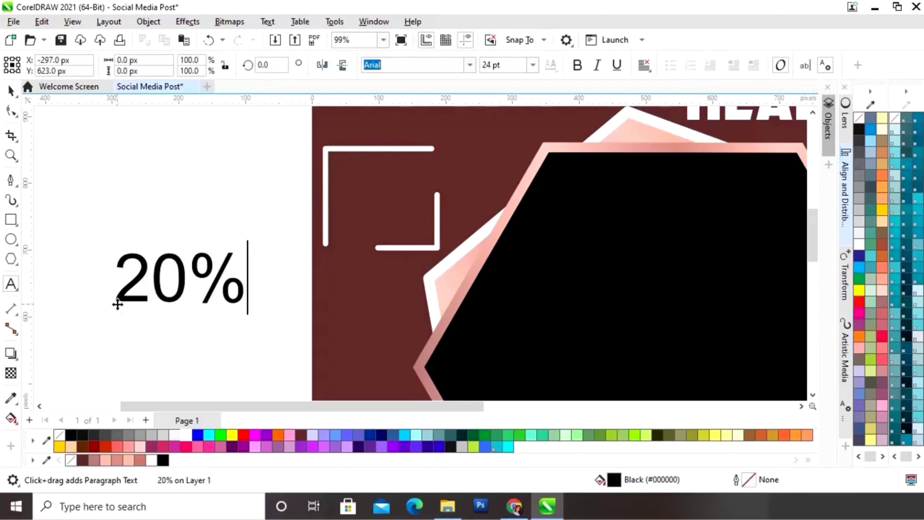
key("Escape")
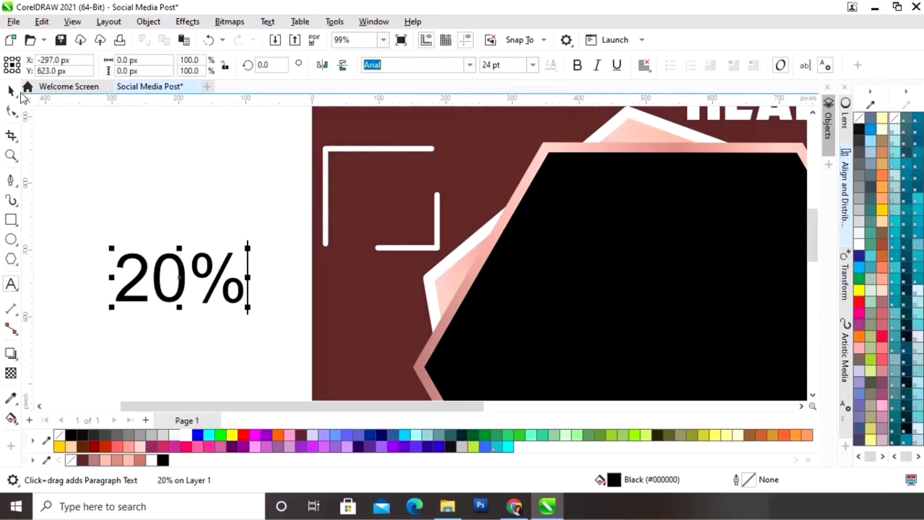
left_click(11, 90)
left_click_drag(248, 249, 432, 157)
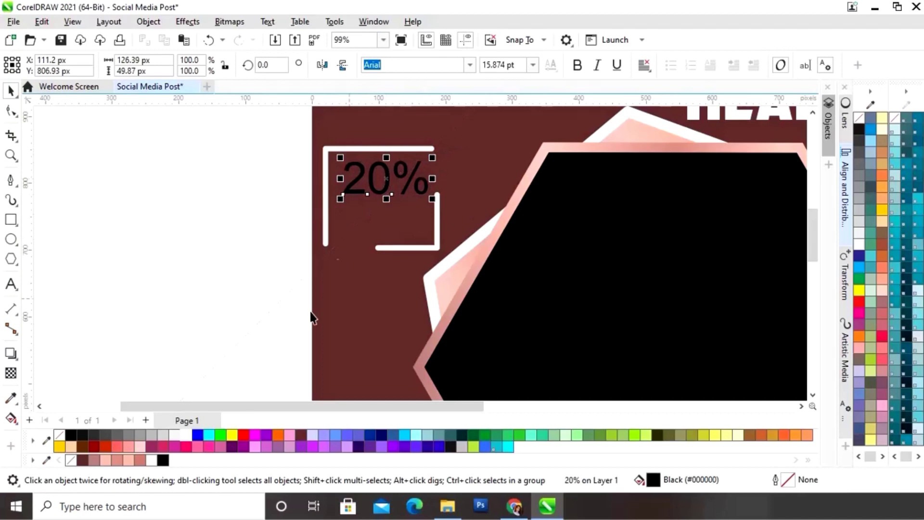
left_click(185, 435)
left_click_drag(388, 179, 385, 185)
left_click(578, 65)
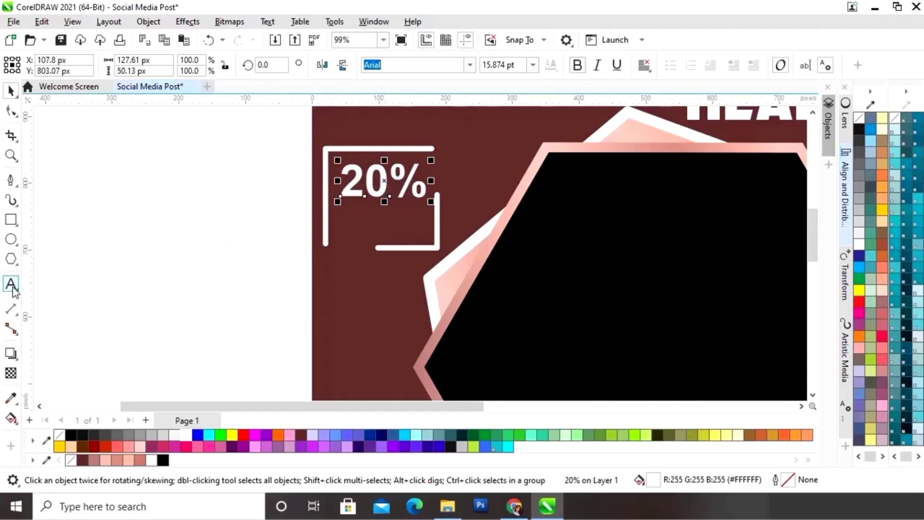
Add a smaller white OFF text and place it beneath 20% in the frame.
left_click(11, 285)
left_click(129, 315)
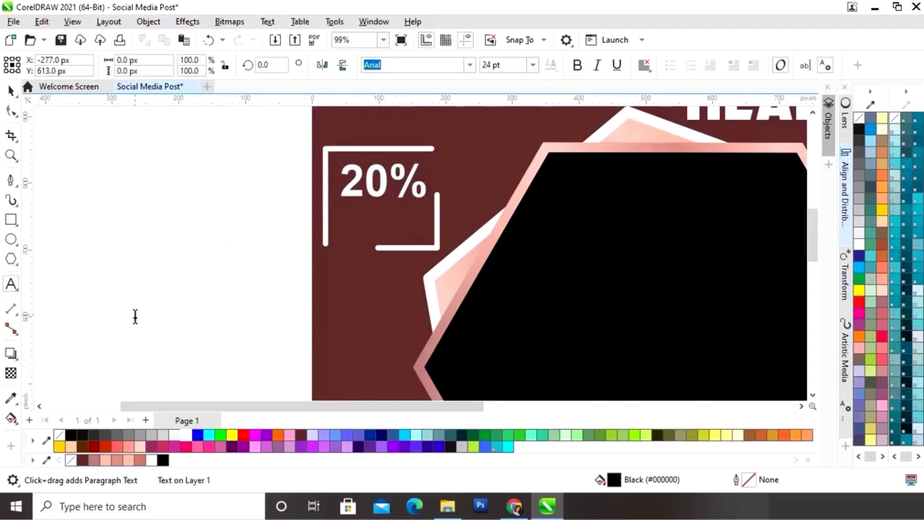
type("OFF")
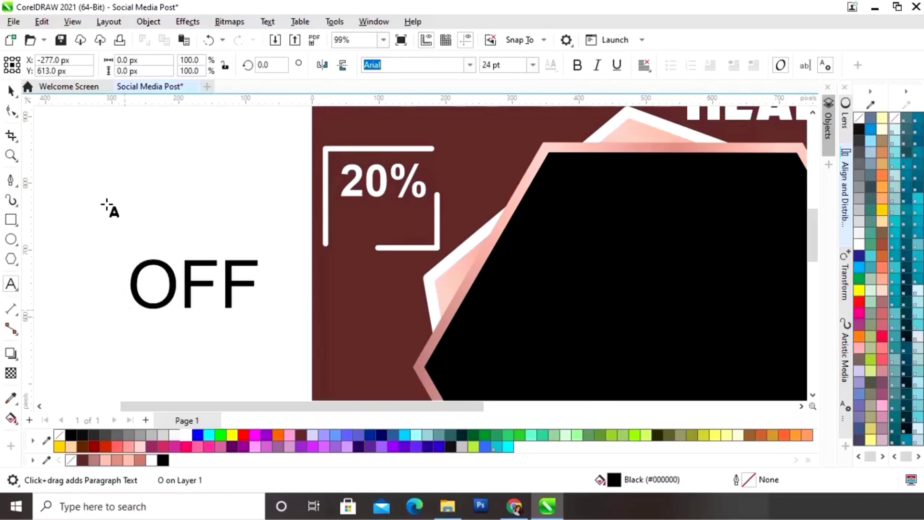
left_click(11, 91)
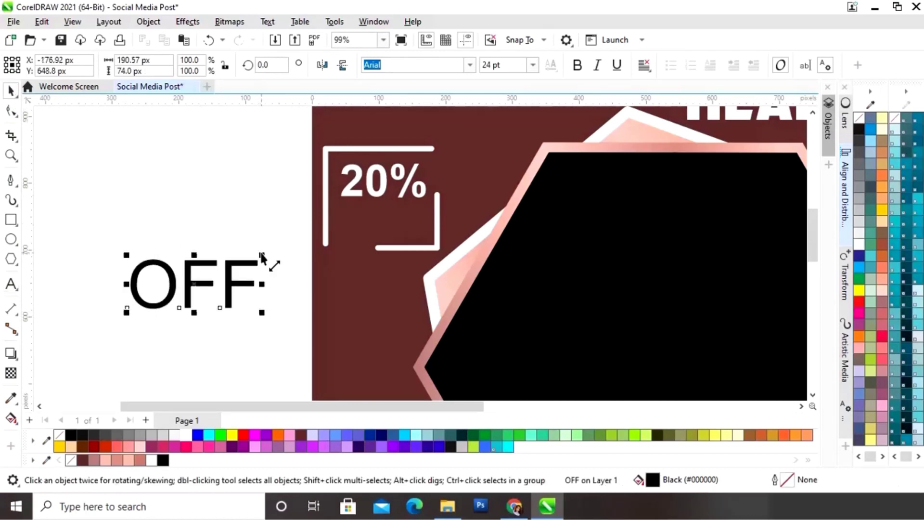
left_click_drag(261, 259, 224, 276)
left_click_drag(176, 295, 380, 223)
left_click(186, 435)
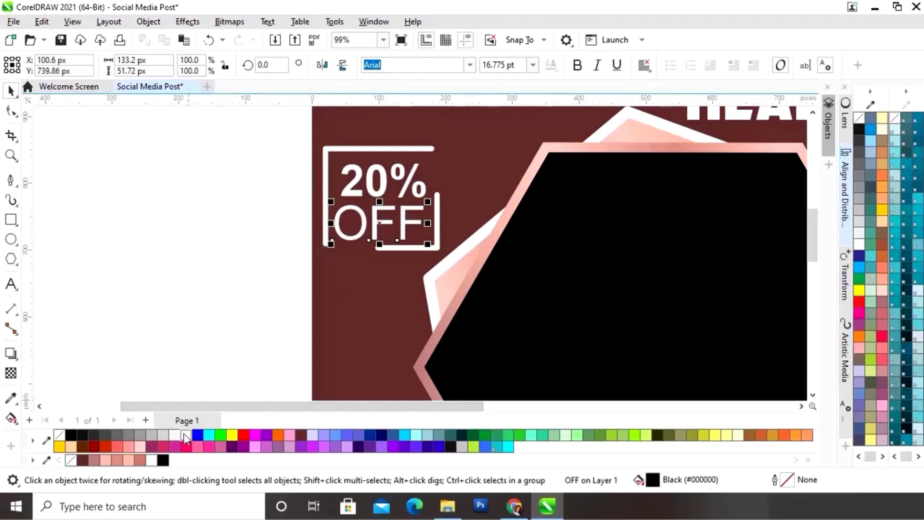
left_click(243, 299)
left_click(406, 221)
left_click_drag(430, 206, 425, 203)
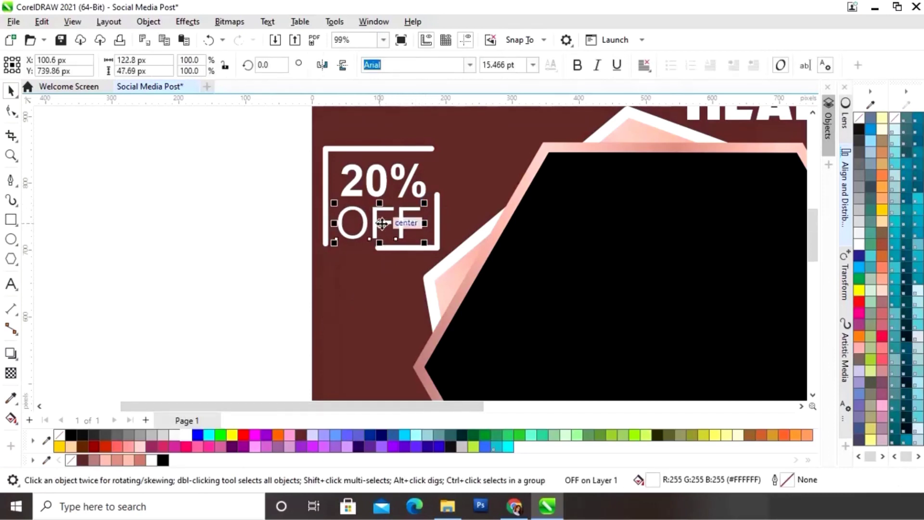
left_click_drag(382, 224, 383, 233)
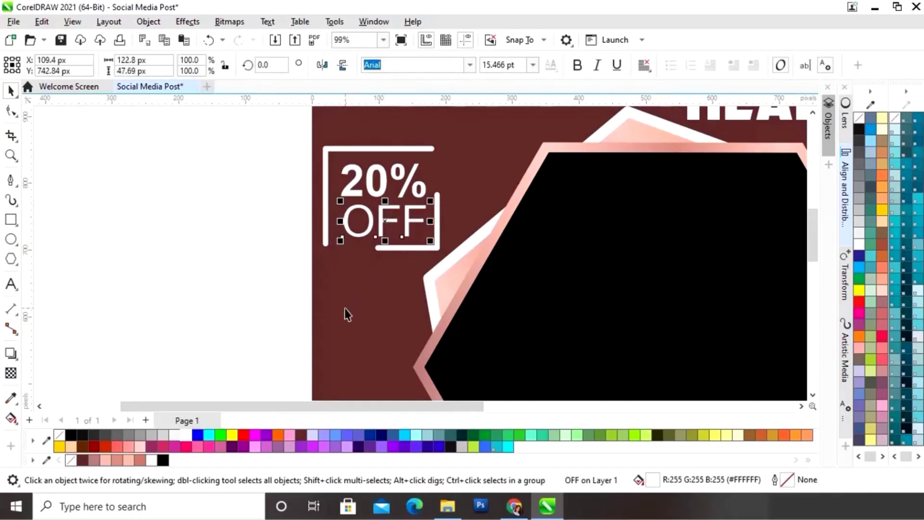
key("Left")
Left-align the 20% and OFF texts with each other.
left_click(271, 270)
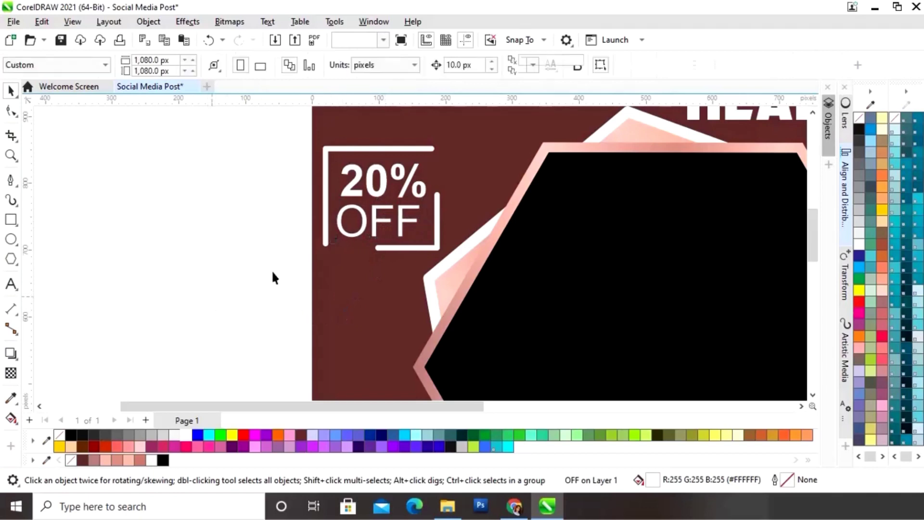
left_click(383, 193)
left_click(381, 223, "shift")
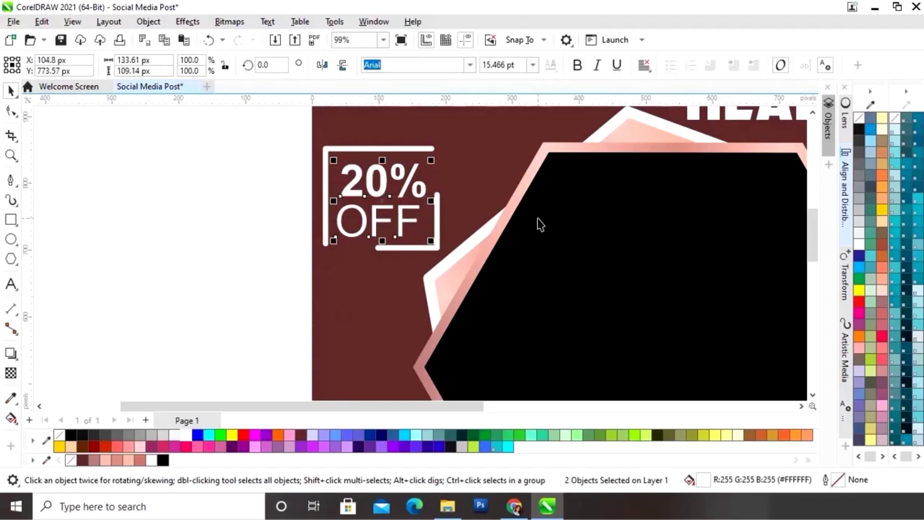
key("l")
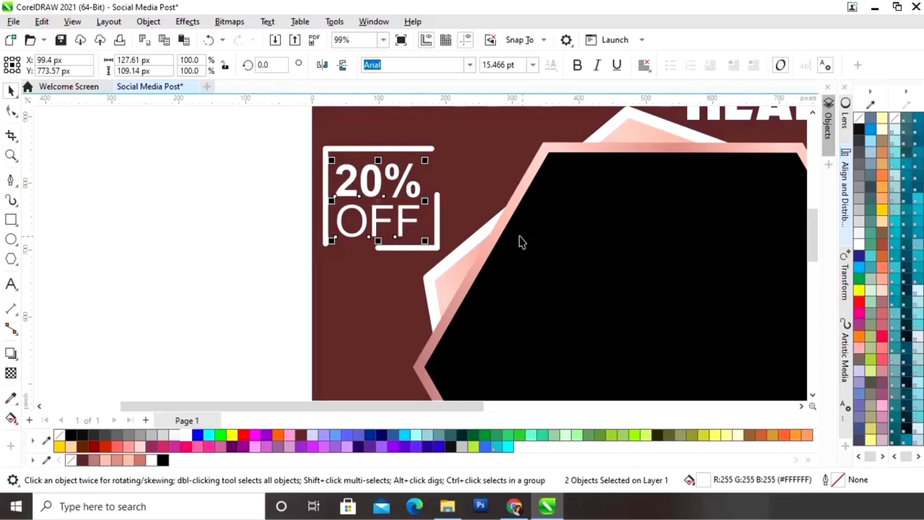
left_click(168, 269)
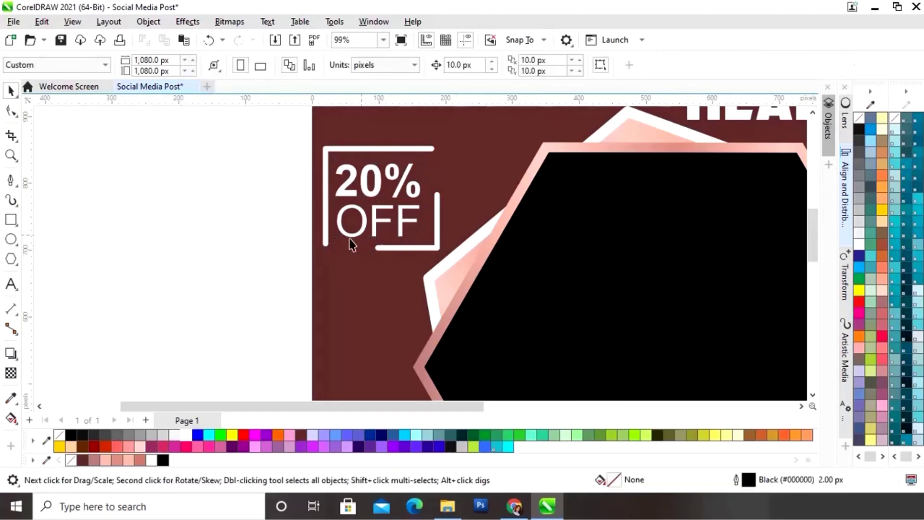
key("shift+F4")
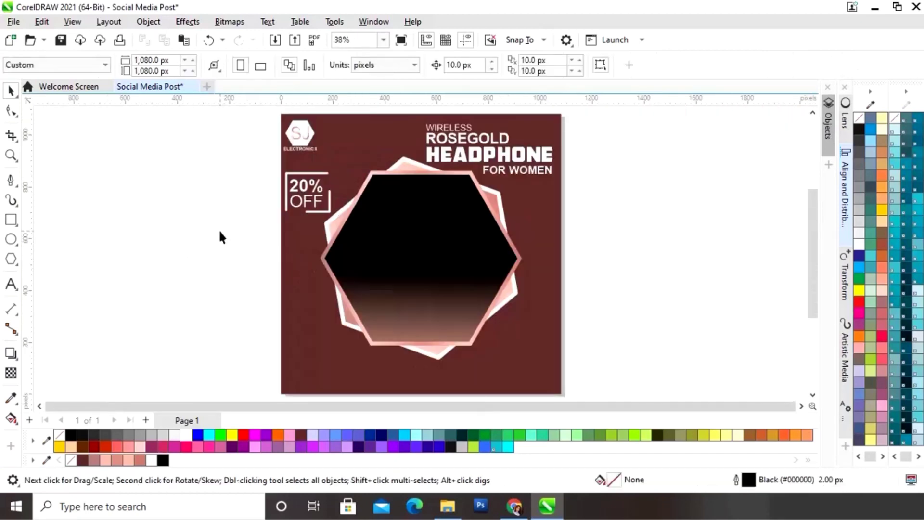
Draw a 235 × 70 px white rectangle near the post's bottom-left.
left_click_drag(259, 227, 364, 160)
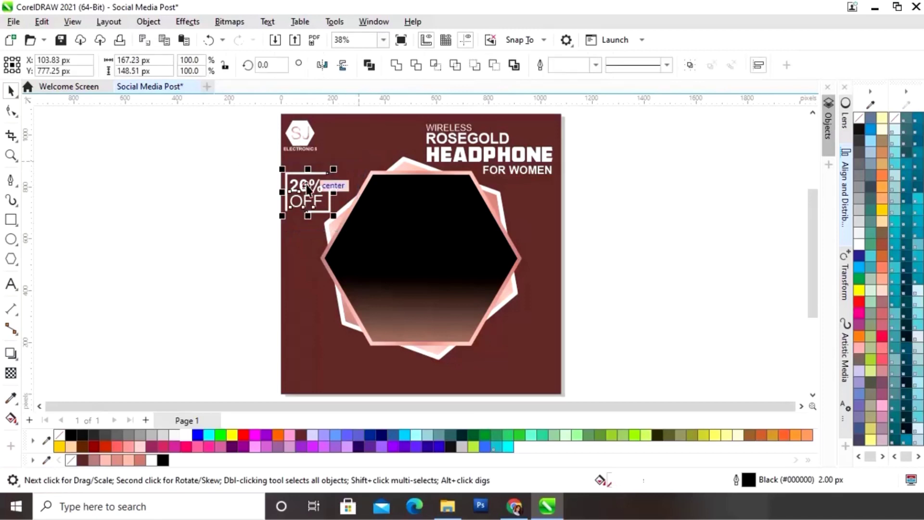
left_click(278, 177)
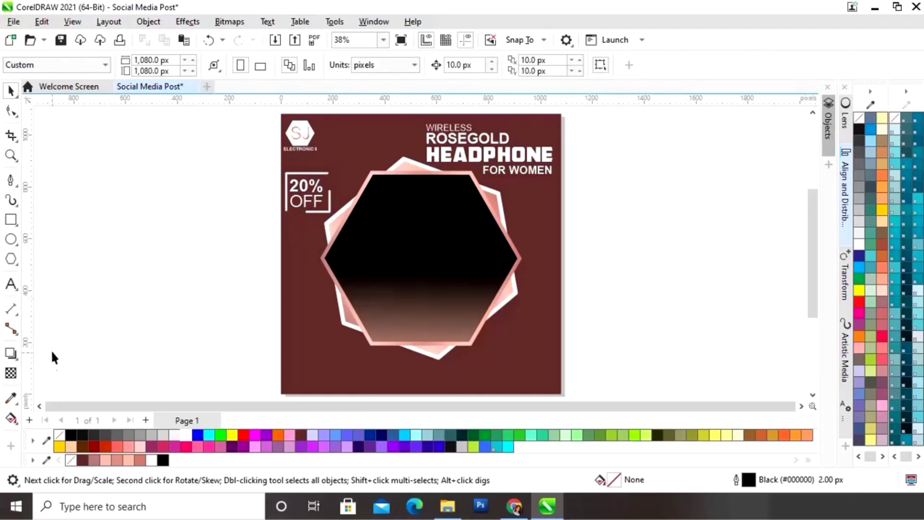
left_click(11, 220)
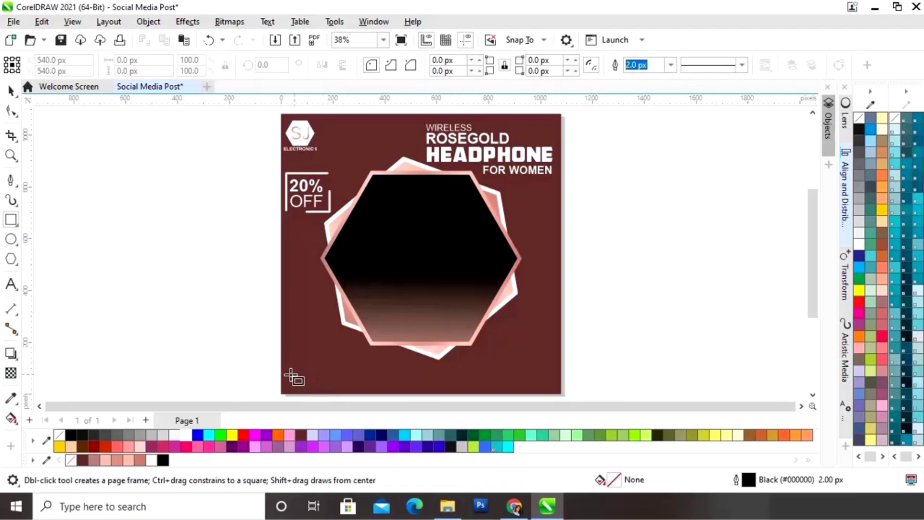
left_click_drag(289, 363, 351, 382)
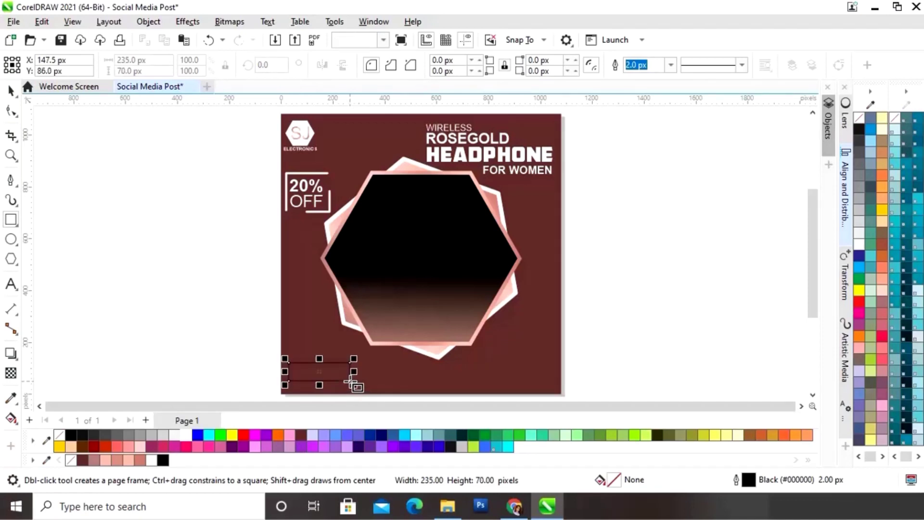
left_click(13, 94)
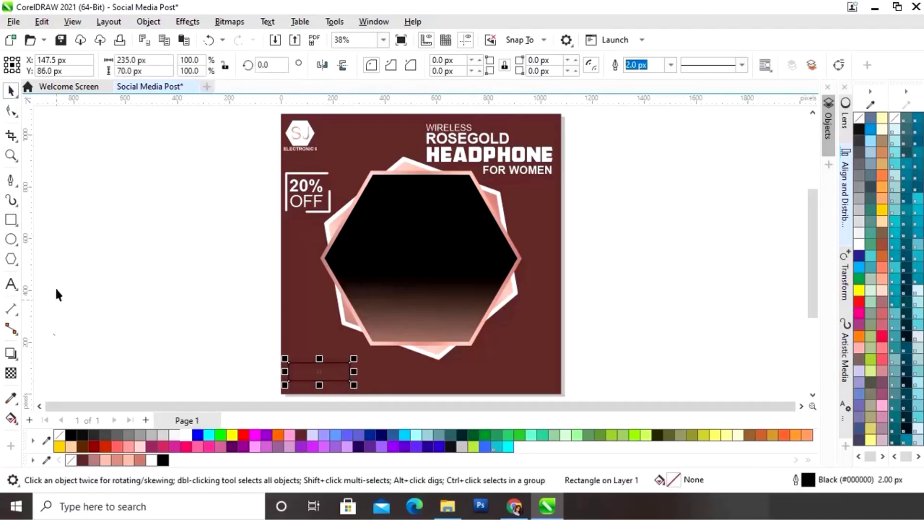
left_click(186, 436)
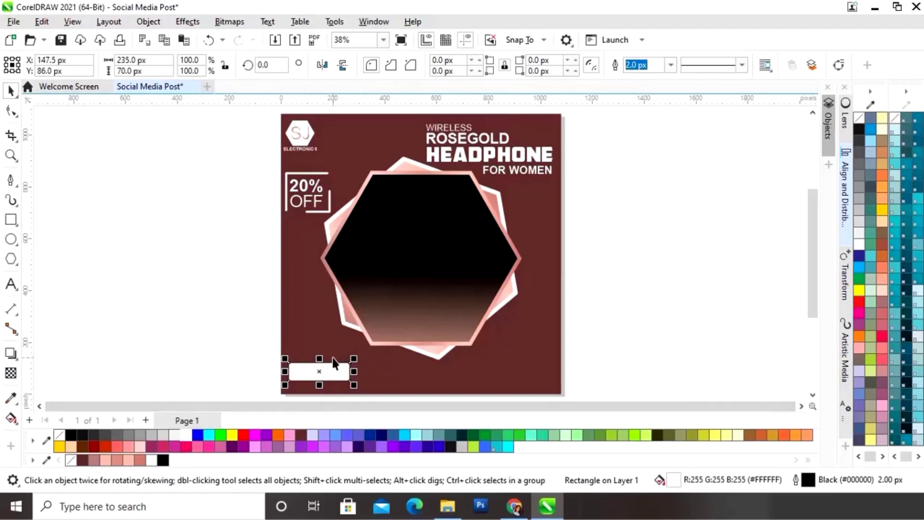
Copy the rectangle to the right and make the left one black with no outline.
left_click_drag(320, 372, 429, 377)
left_click_drag(320, 374, 338, 379)
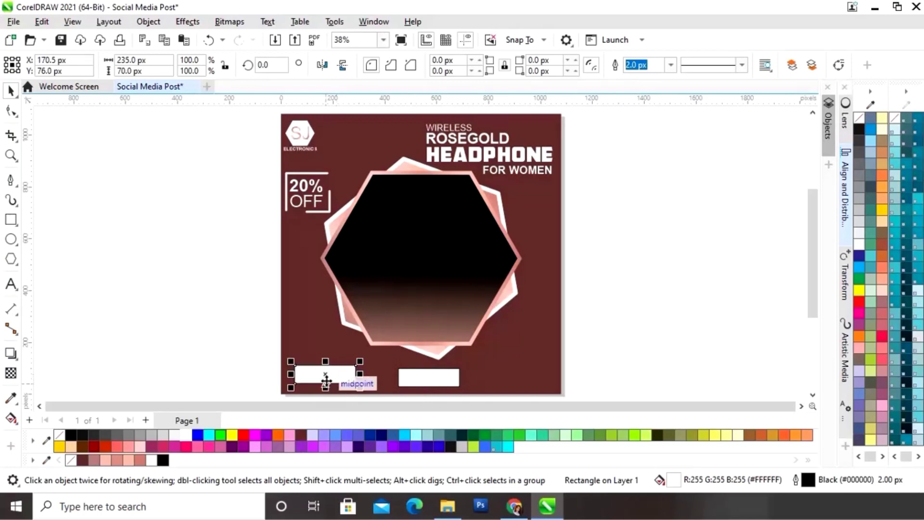
left_click(71, 436)
right_click(57, 432)
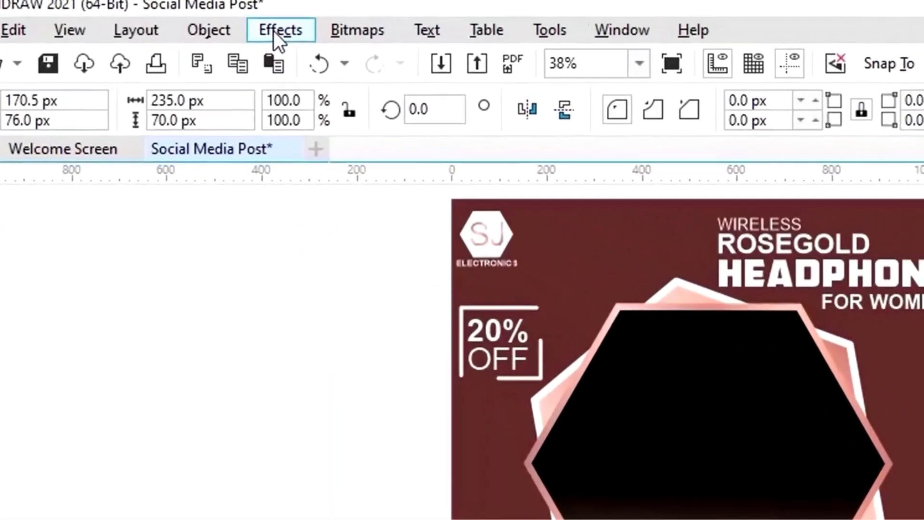
left_click(275, 31)
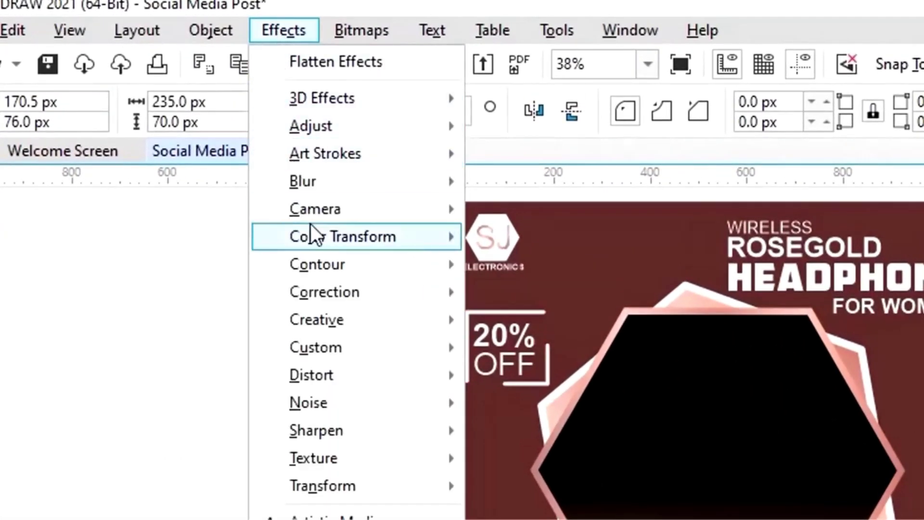
Apply a Gaussian blur of 12.4 pixels to the black rectangle.
mouse_move(326, 192)
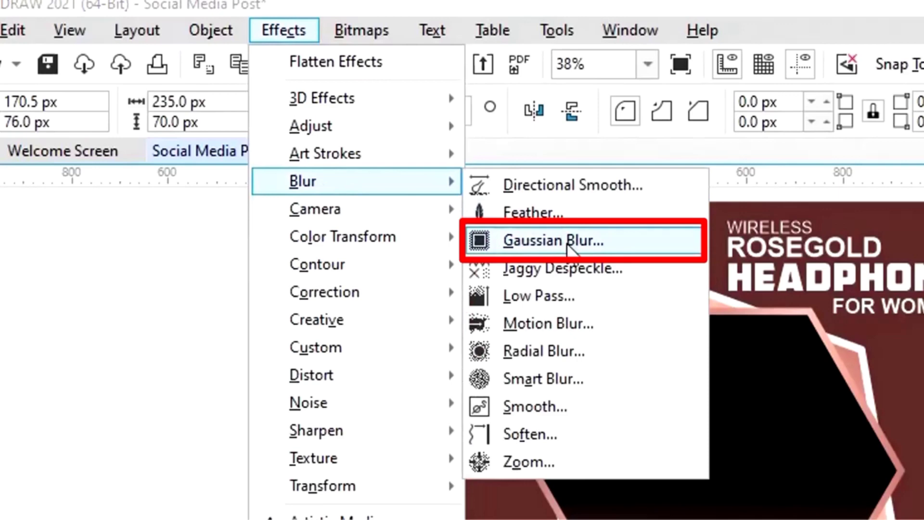
left_click(553, 240)
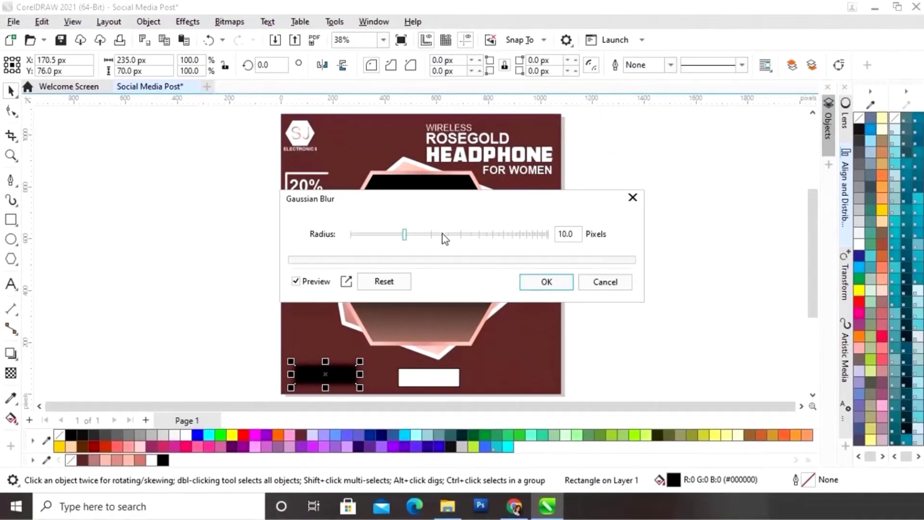
left_click_drag(409, 236, 414, 235)
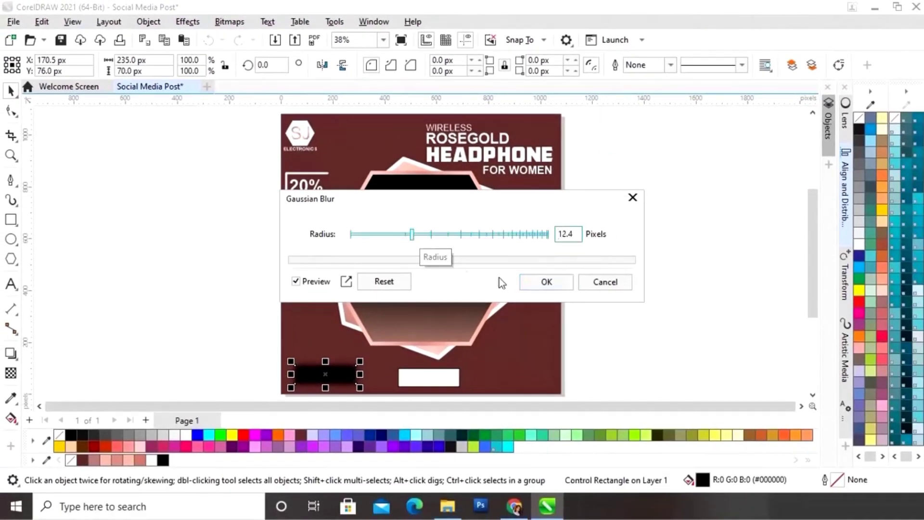
left_click(545, 283)
Centre the white rectangle horizontally over the blurred shadow, aligned to the selected objects.
left_click(421, 382)
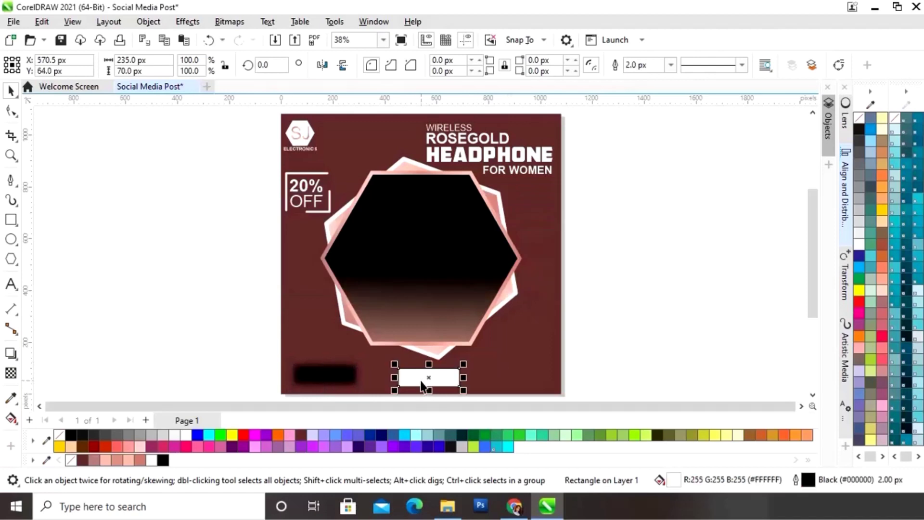
left_click(325, 374, "shift")
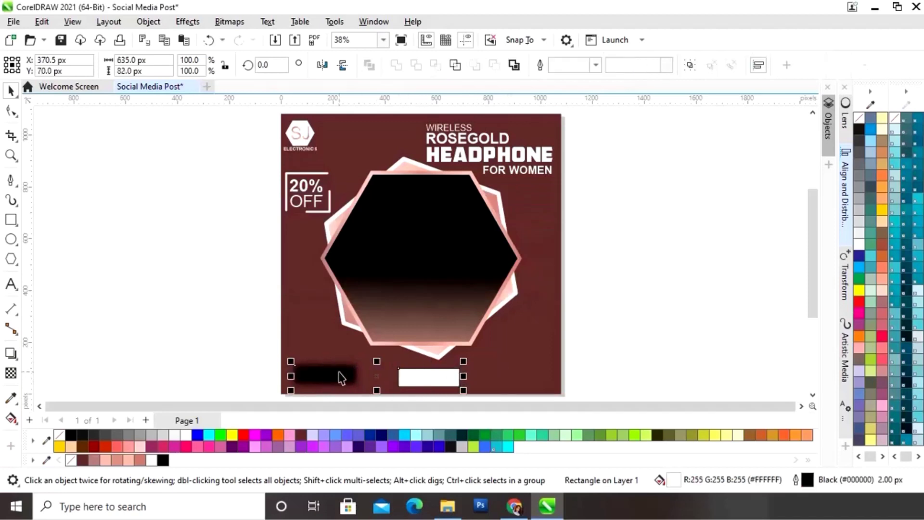
left_click(844, 205)
left_click(695, 154)
left_click(674, 129)
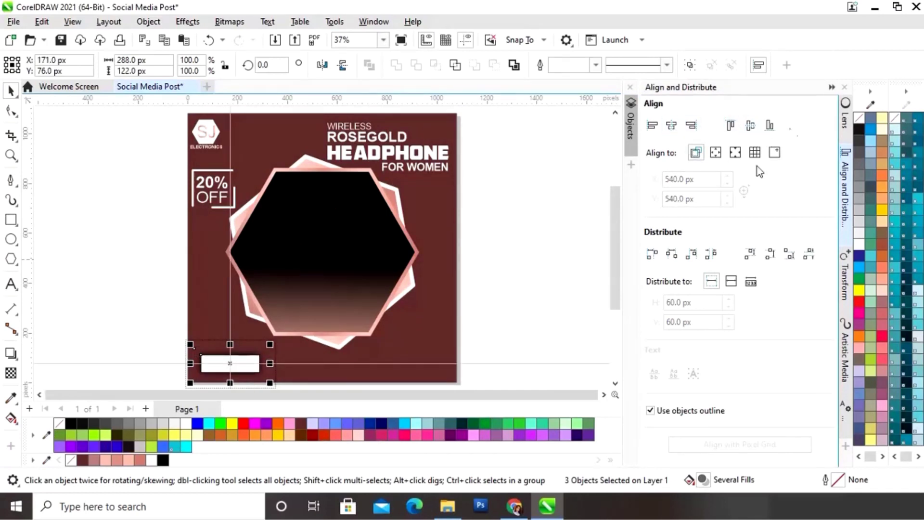
left_click(830, 89)
left_click(637, 270)
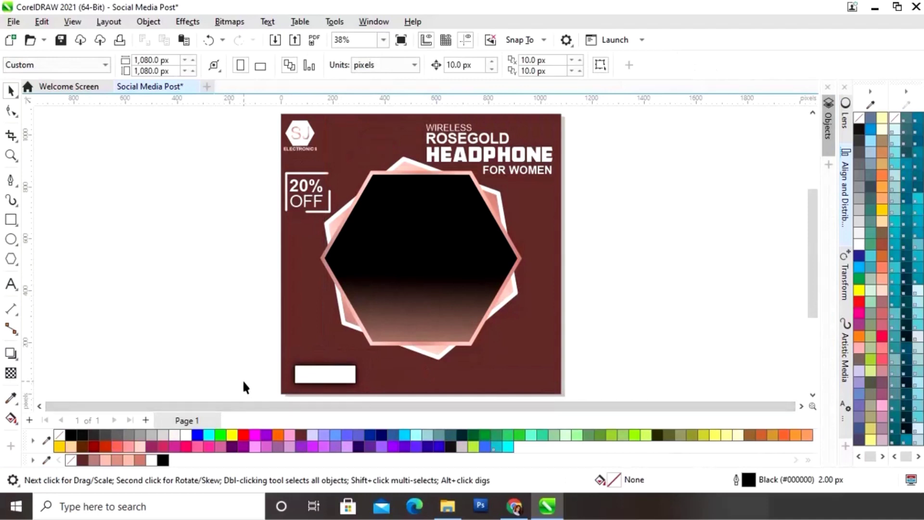
left_click_drag(249, 387, 363, 355)
left_click_drag(251, 351, 372, 381)
left_click(219, 368)
left_click_drag(257, 342, 329, 379)
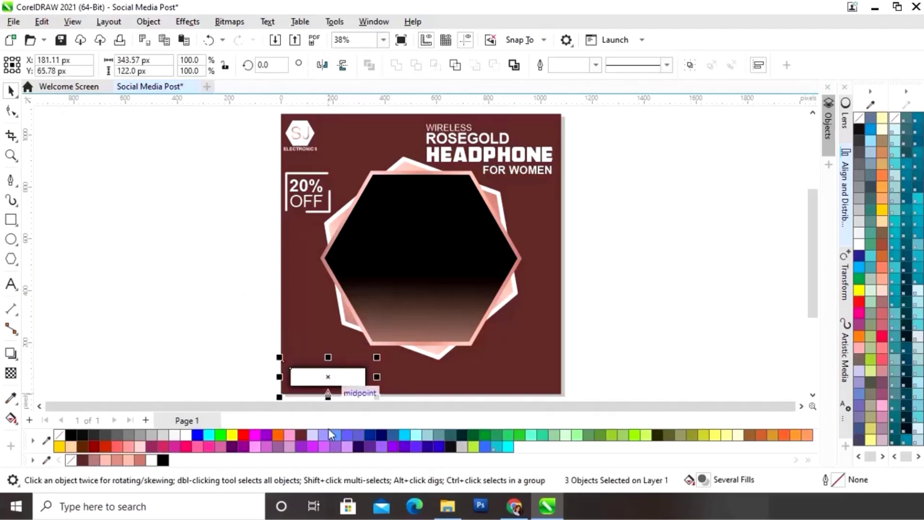
left_click(172, 337)
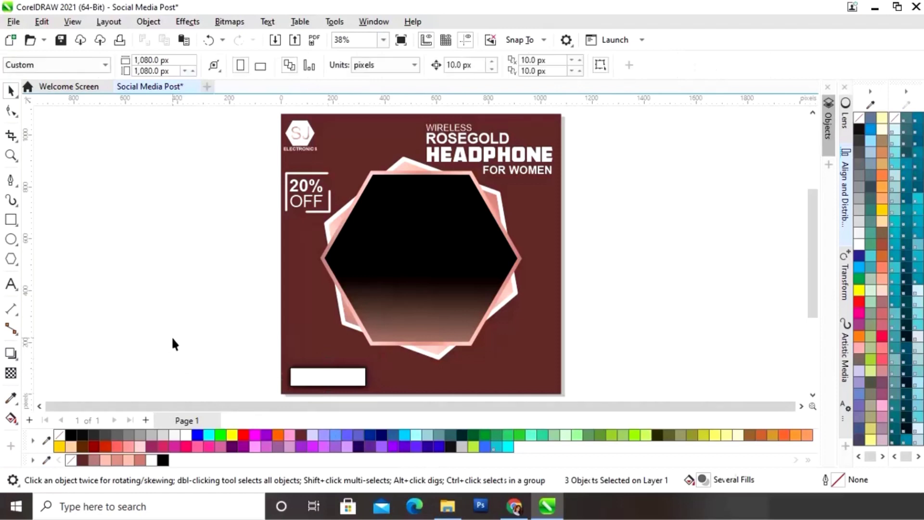
Add ORDER NOW text coloured dark maroon #663333 and scale it down.
left_click(11, 287)
left_click(95, 332)
type("O")
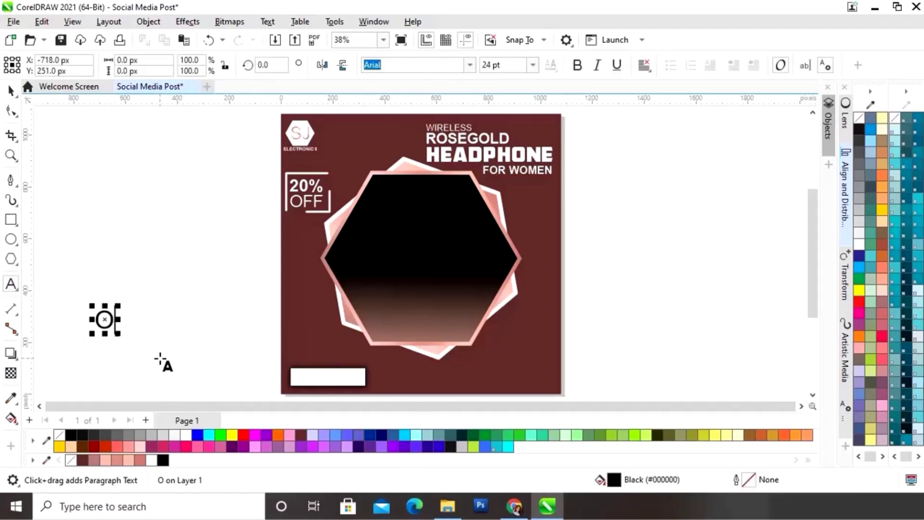
type("RDER NOW")
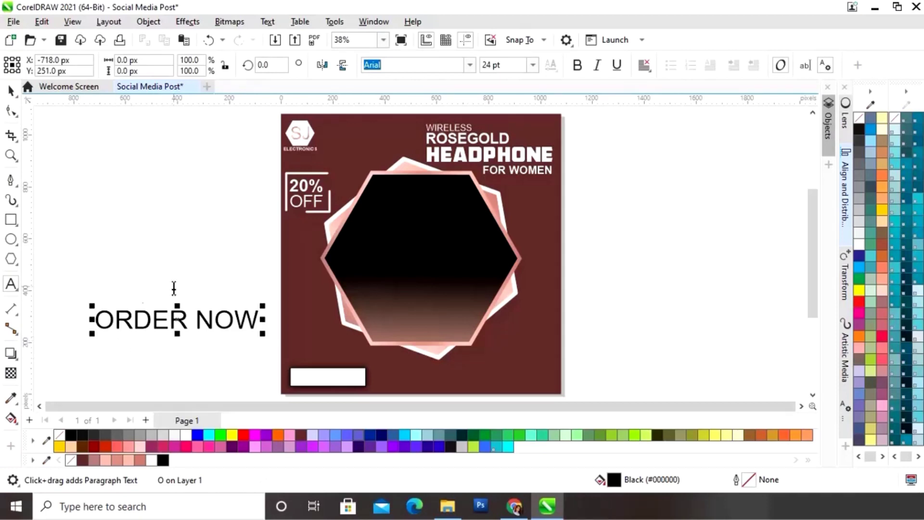
left_click(10, 91)
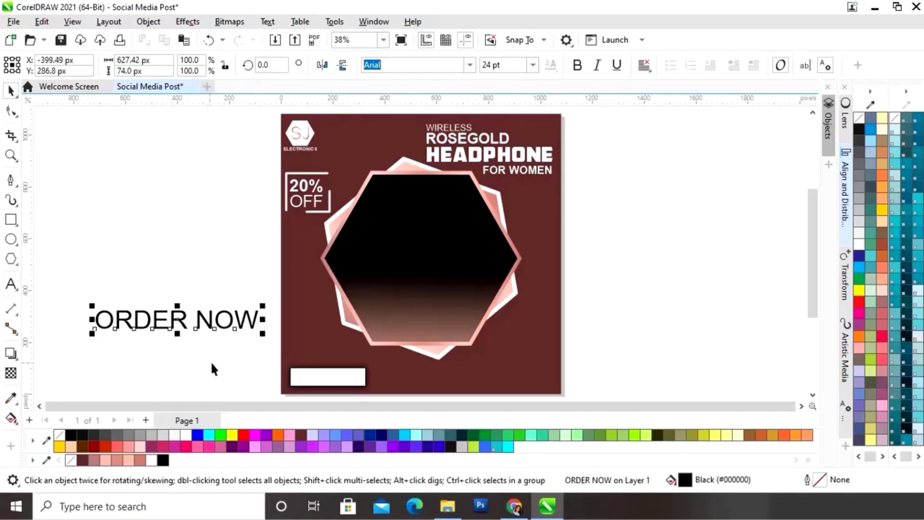
left_click(82, 461)
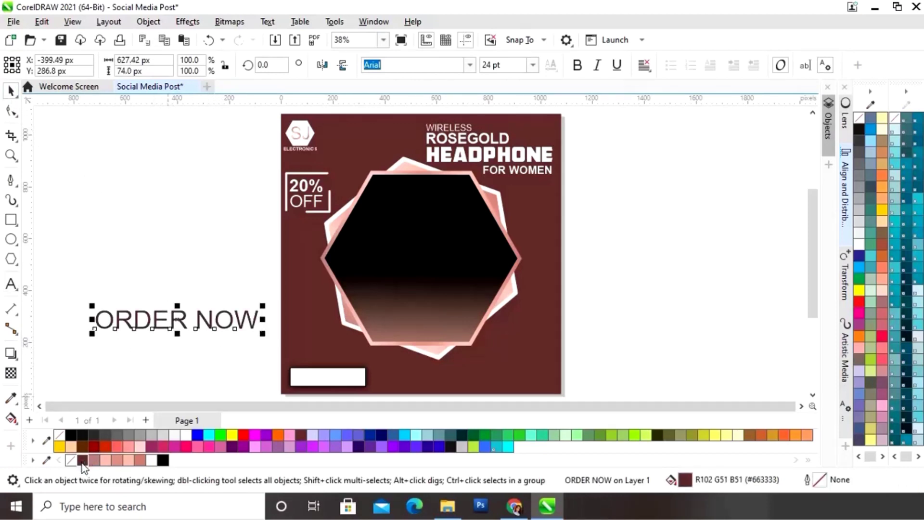
left_click_drag(260, 307, 381, 371)
Fit ORDER NOW inside the white button and make it bold.
key("z")
left_click_drag(234, 347, 403, 381)
left_click_drag(681, 222, 620, 230)
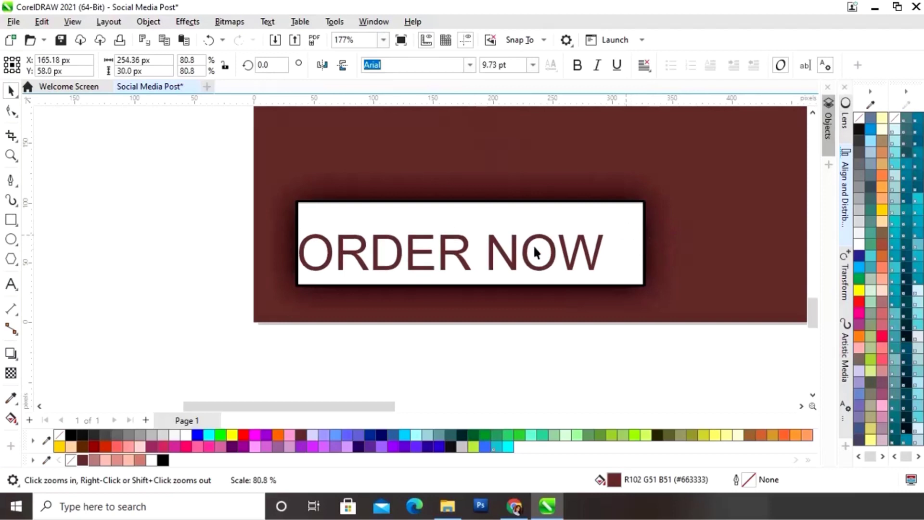
mouse_move(455, 254)
left_mouse_down()
mouse_move(471, 258)
mouse_move(469, 246)
left_mouse_up()
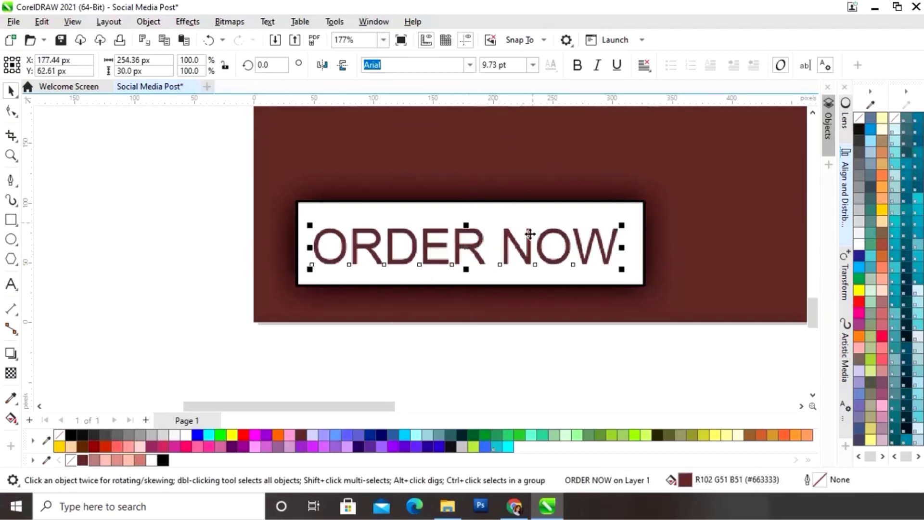
left_click(578, 66)
left_click_drag(624, 224, 620, 222)
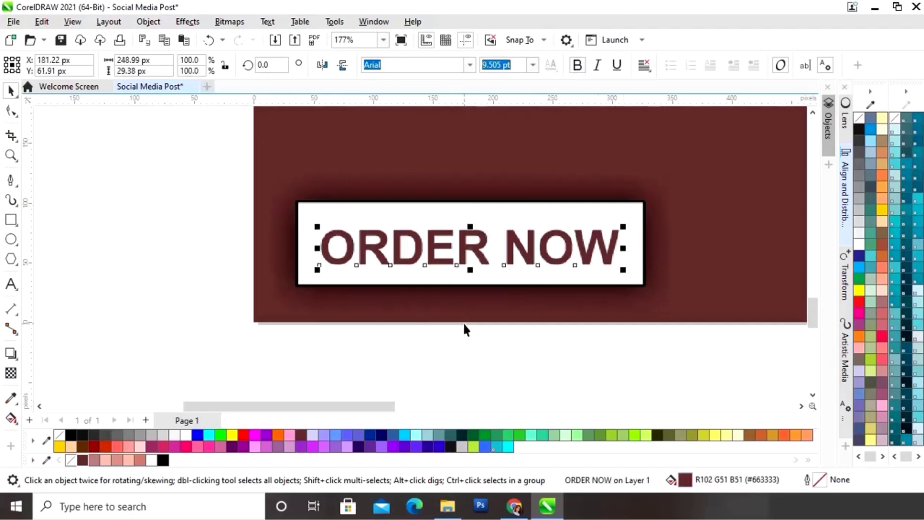
left_click(466, 328)
key("shift+F4")
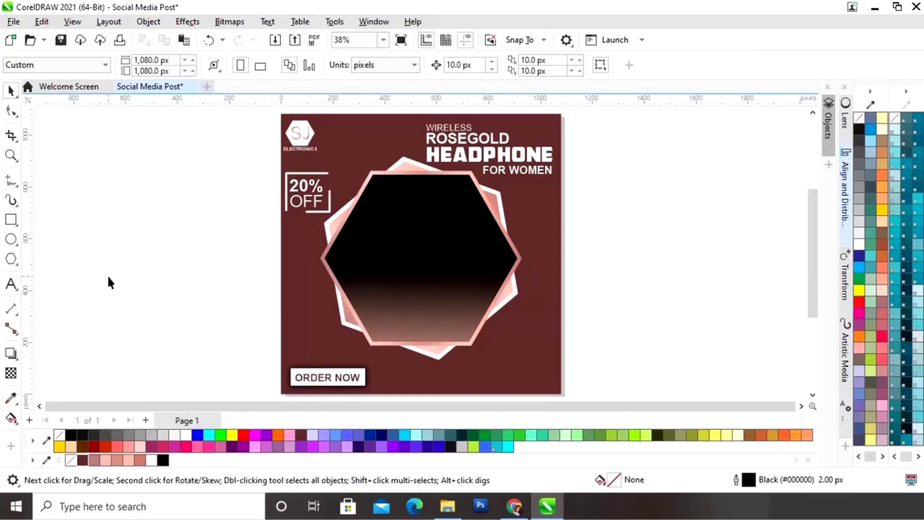
Type the contact phone number, shrink it to about 8.4 pt, colour it white and place it bottom-right.
left_click(10, 285)
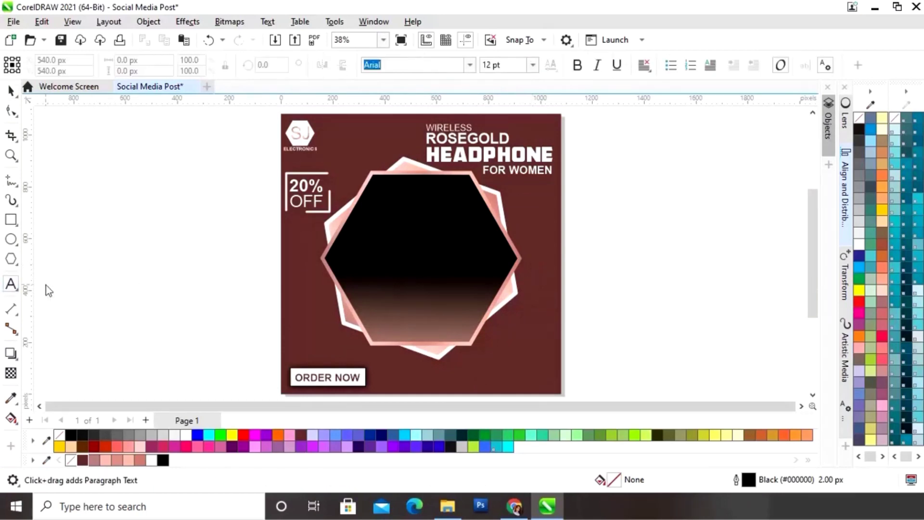
left_click(601, 311)
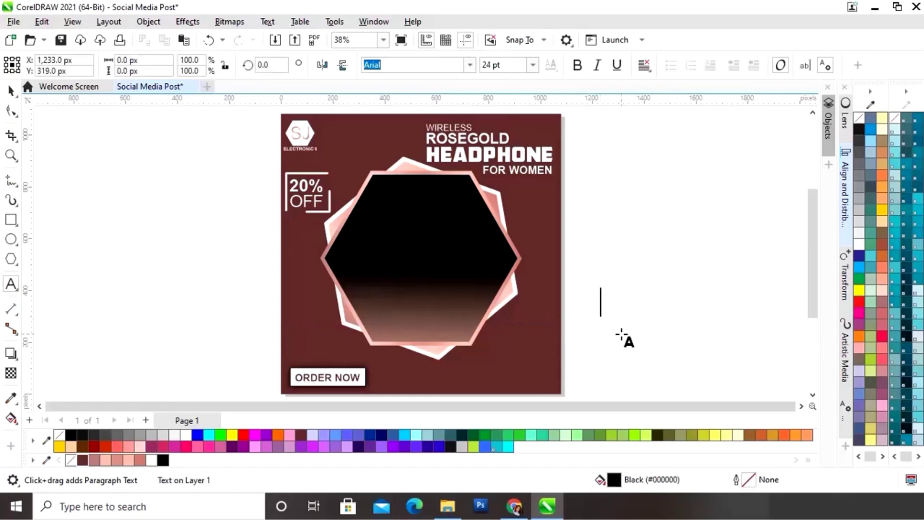
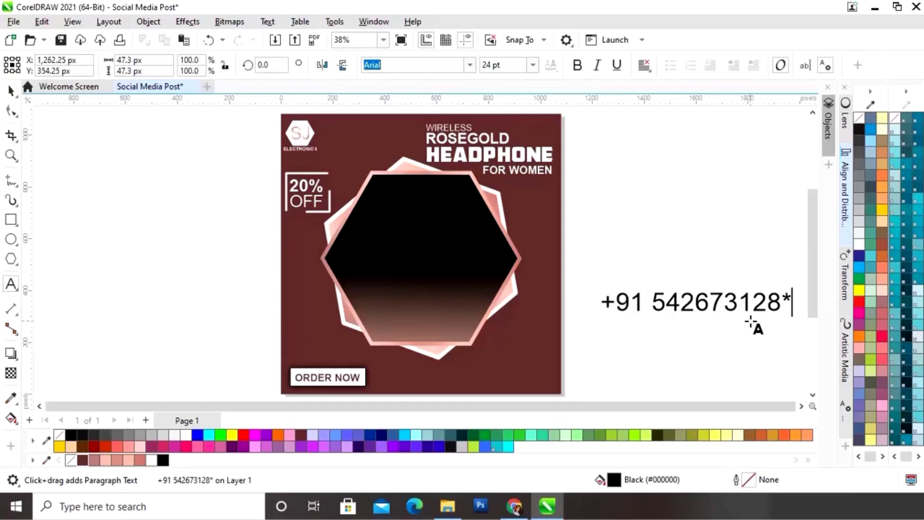
key("Escape")
left_click(10, 91)
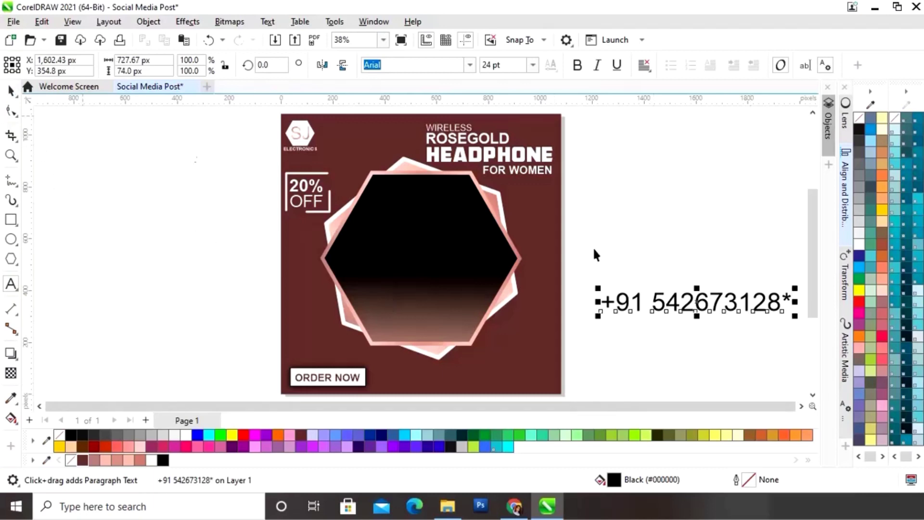
left_click_drag(756, 302, 634, 353)
left_click_drag(534, 354, 511, 373)
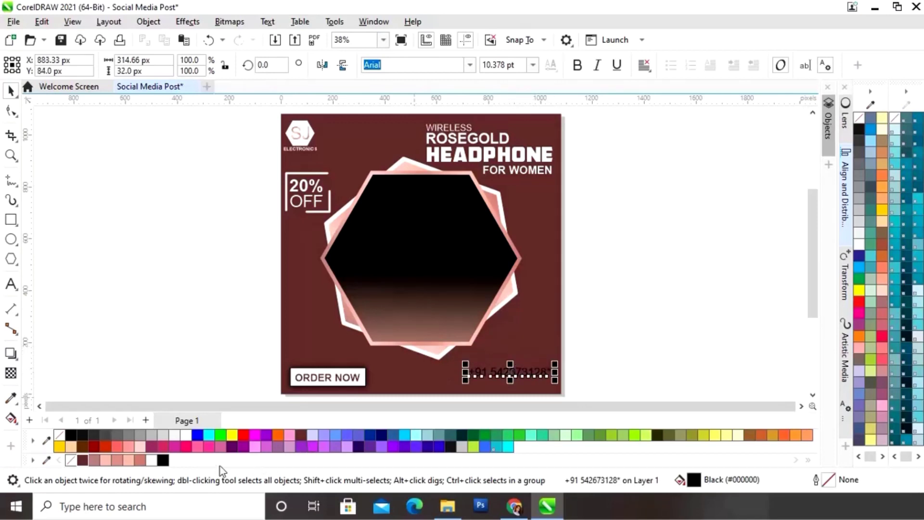
left_click(186, 434)
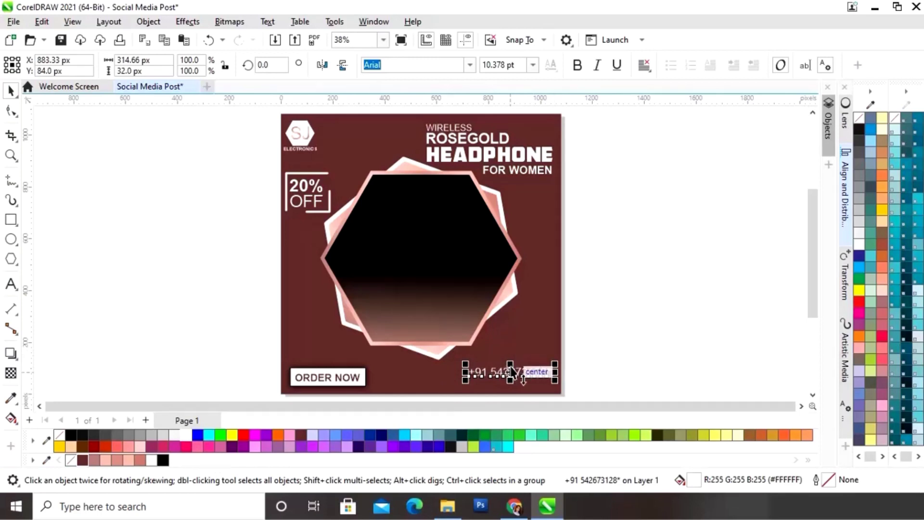
mouse_move(507, 369)
left_mouse_down()
mouse_move(549, 370)
mouse_move(511, 374)
left_mouse_up()
left_click(578, 65)
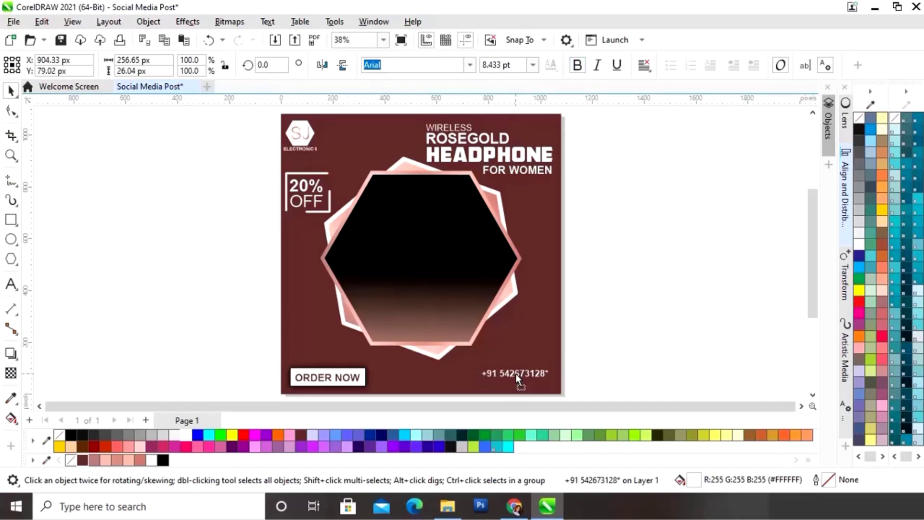
left_click(656, 351)
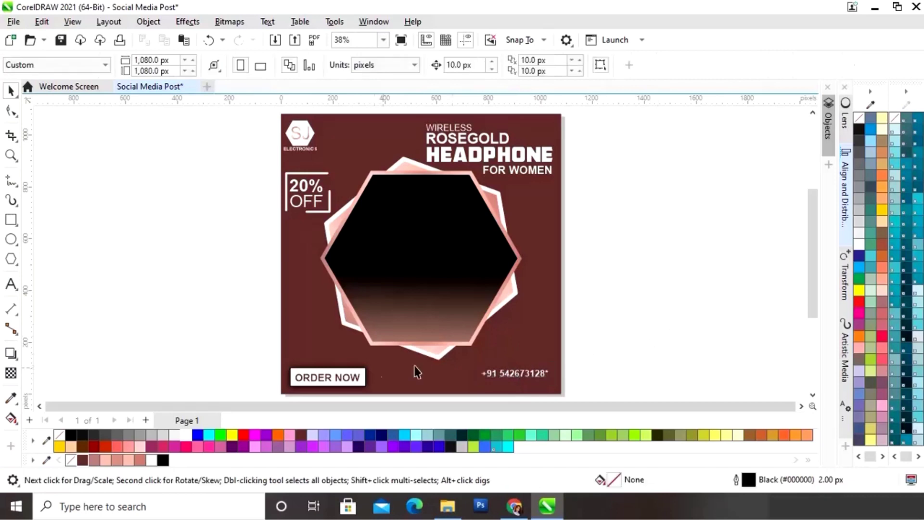
left_click(12, 286)
left_click(584, 352)
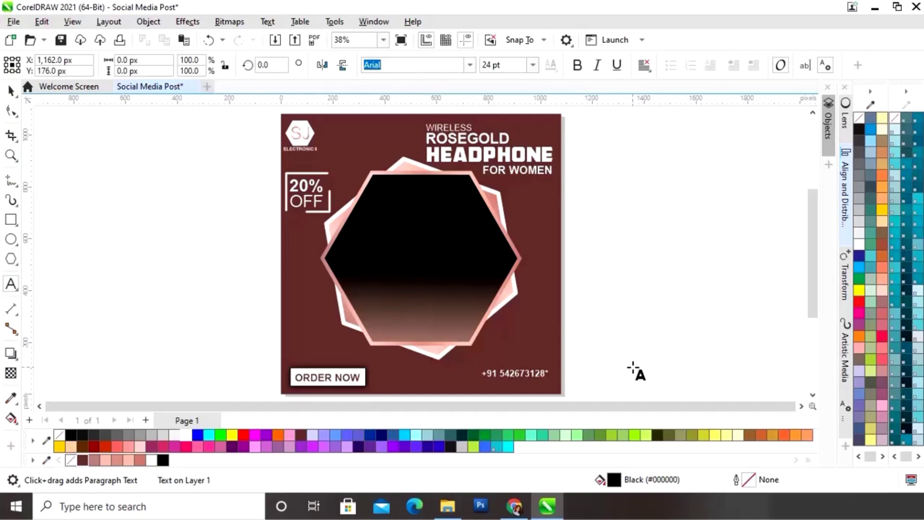
type("www.yourwe")
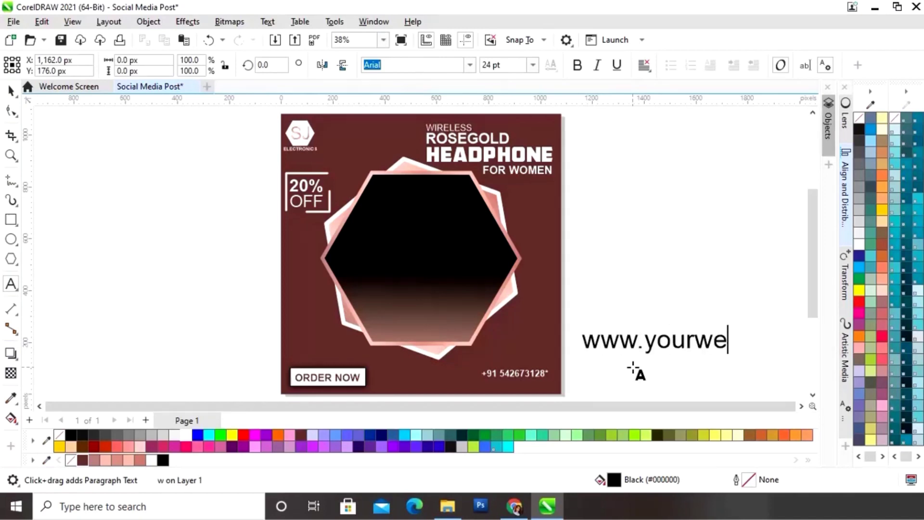
type("bsite.co")
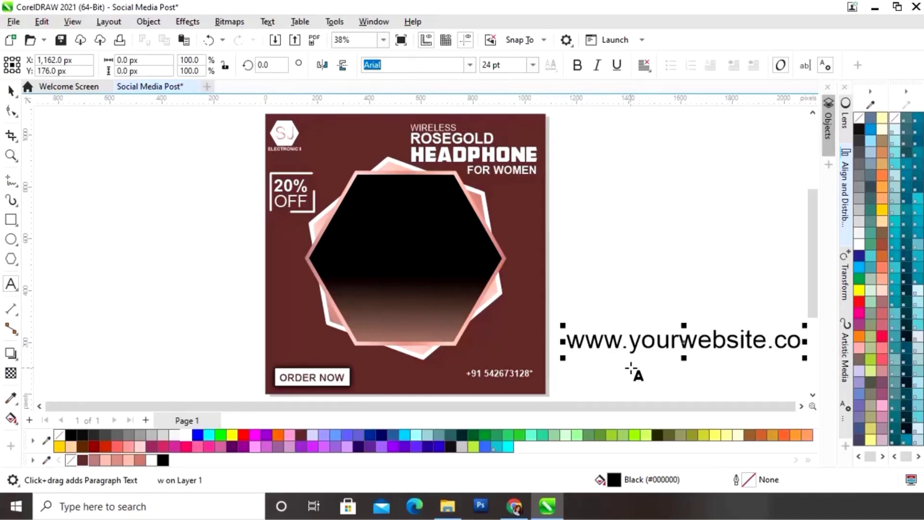
type("m")
Shrink the website text, colour it white and place it beneath the phone number.
left_click(11, 90)
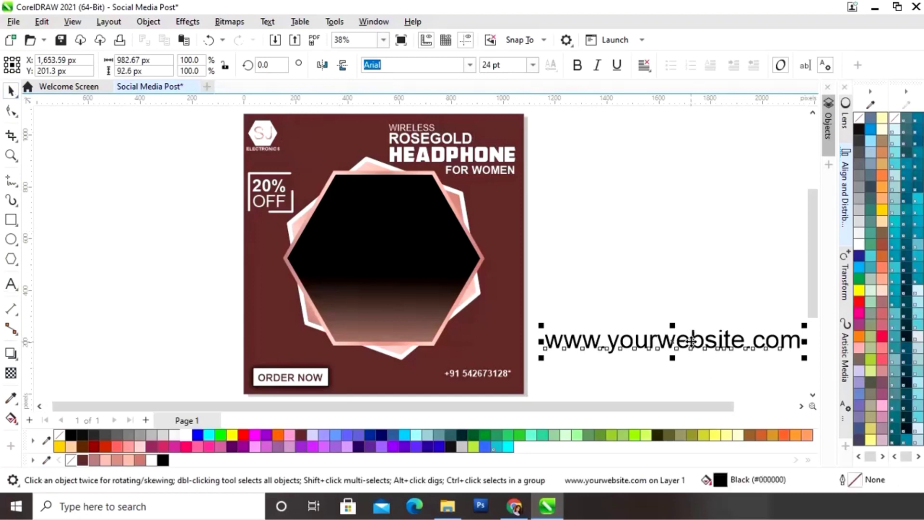
left_click_drag(697, 348, 619, 350)
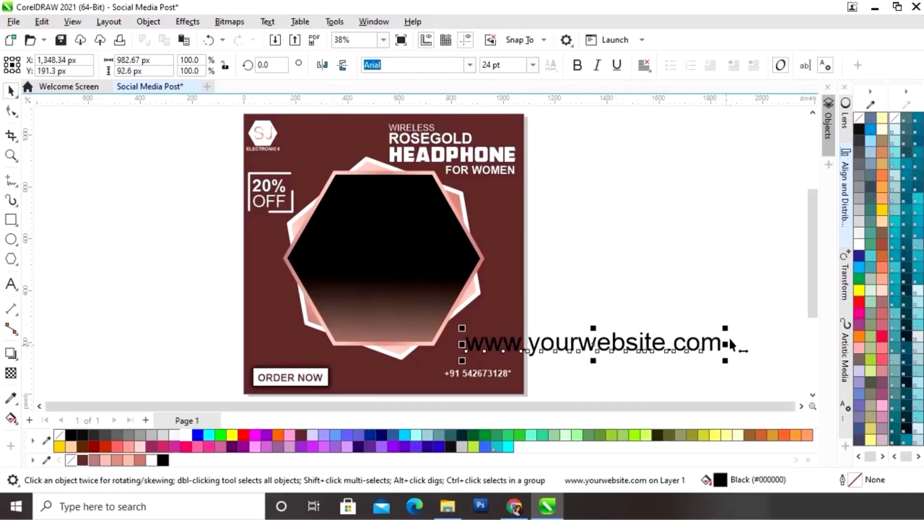
left_click_drag(728, 332, 625, 354)
left_click_drag(509, 352, 474, 387)
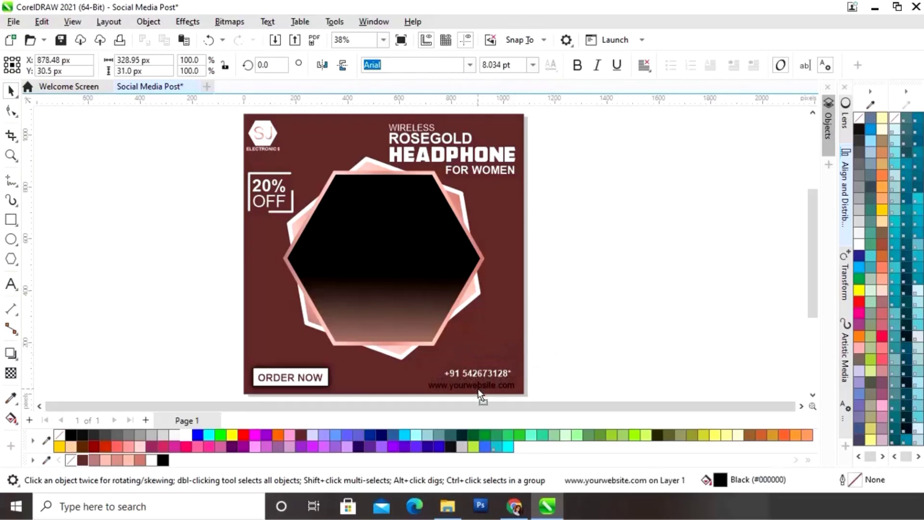
left_click(186, 437)
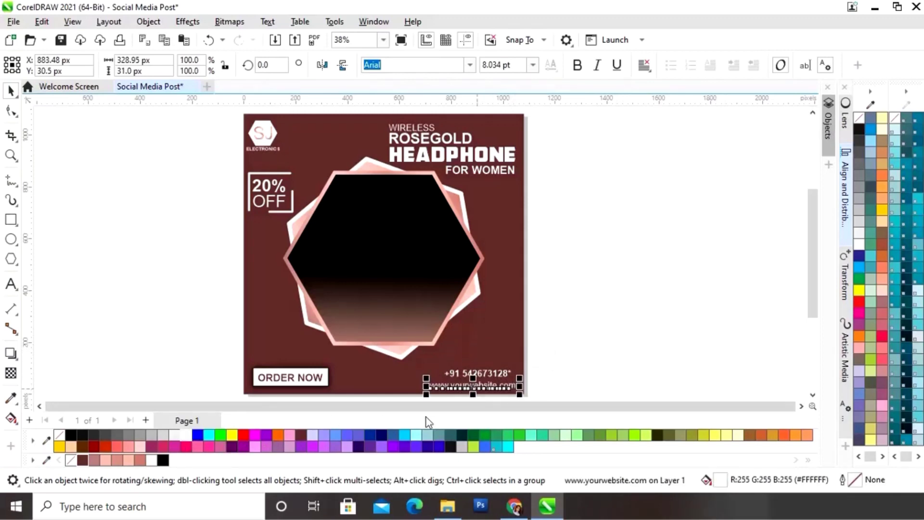
left_click_drag(473, 387, 490, 381)
left_click(489, 377)
left_click(593, 365)
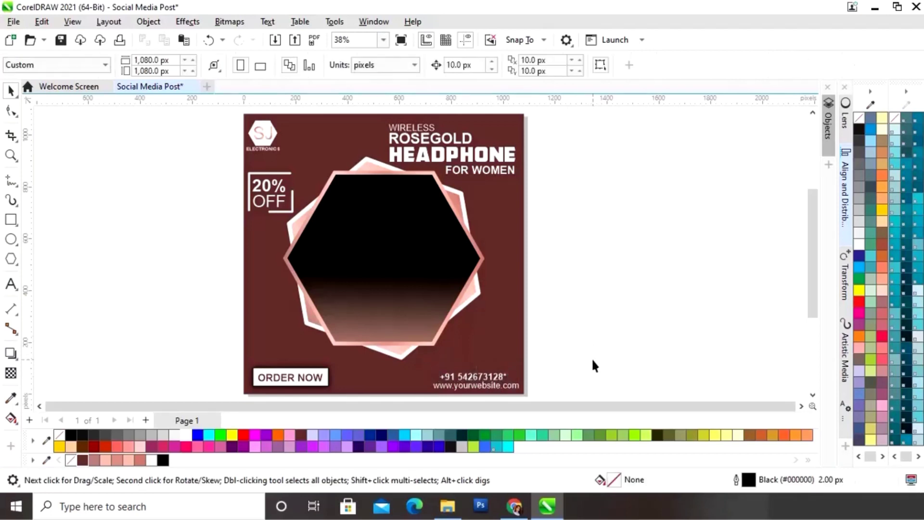
Bring the Rosegold Headphone image from its folder onto the canvas.
left_click(448, 506)
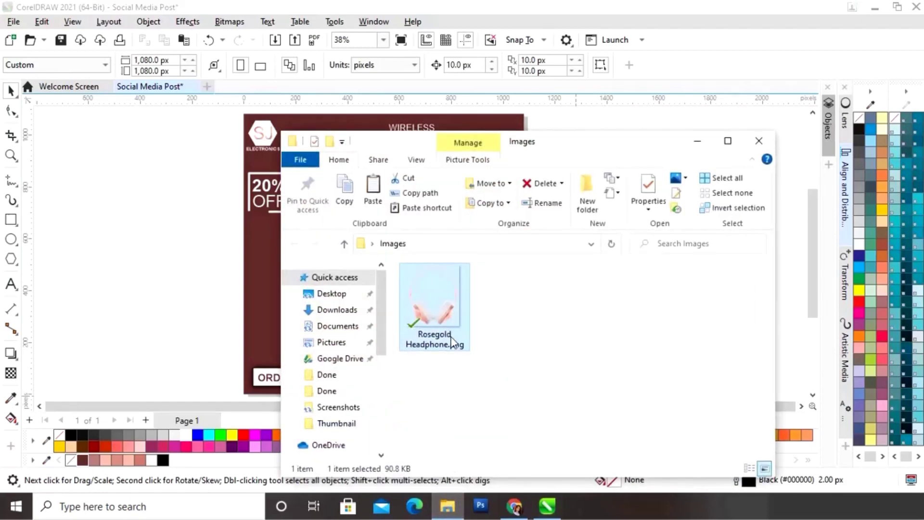
left_click_drag(445, 332, 168, 292)
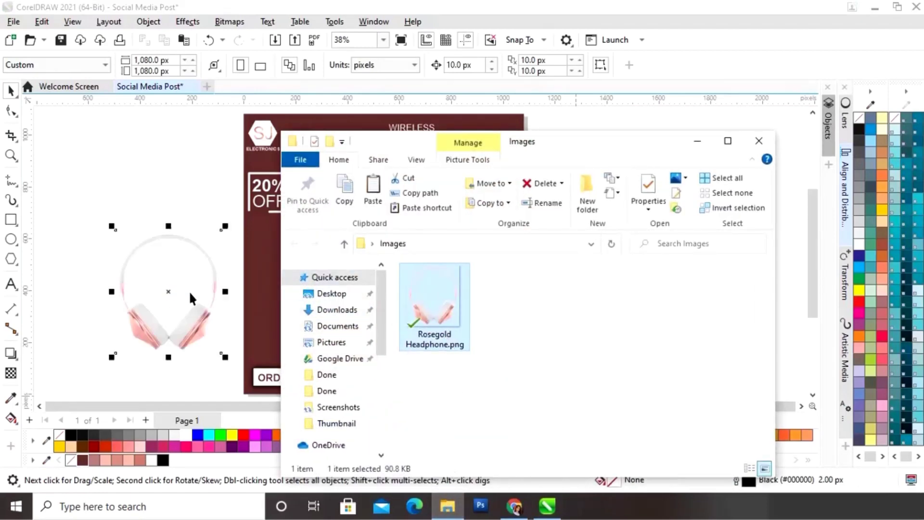
left_click(697, 142)
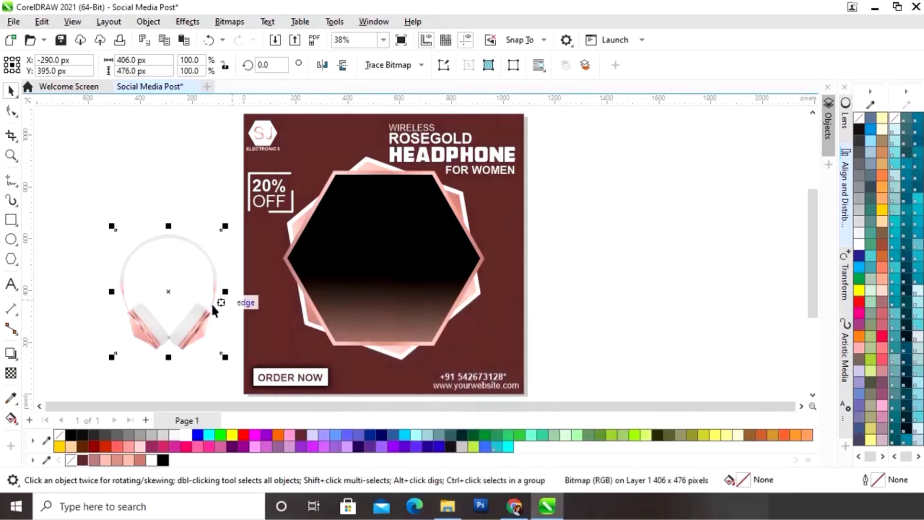
Move the headphone image into the black hexagon, scale it to about 112% and centre it.
left_click_drag(197, 323, 405, 292)
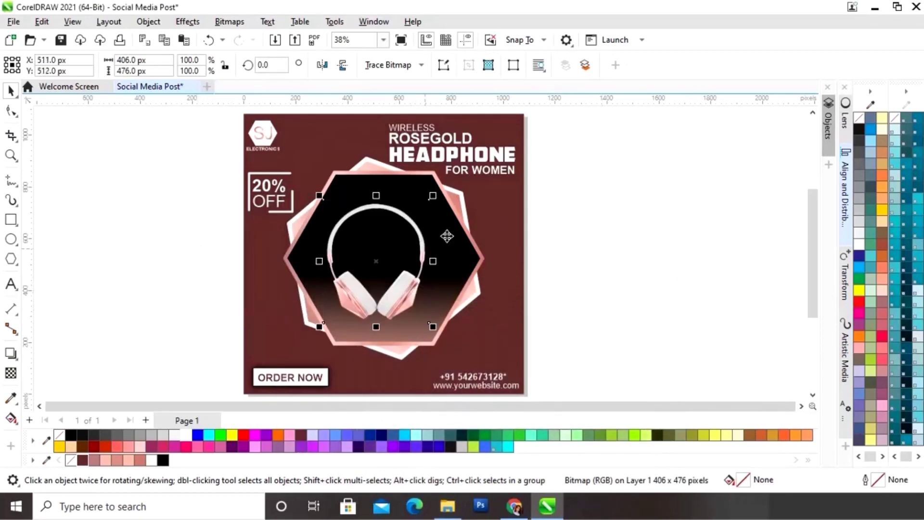
left_click_drag(433, 195, 443, 185)
left_click_drag(412, 292, 420, 288)
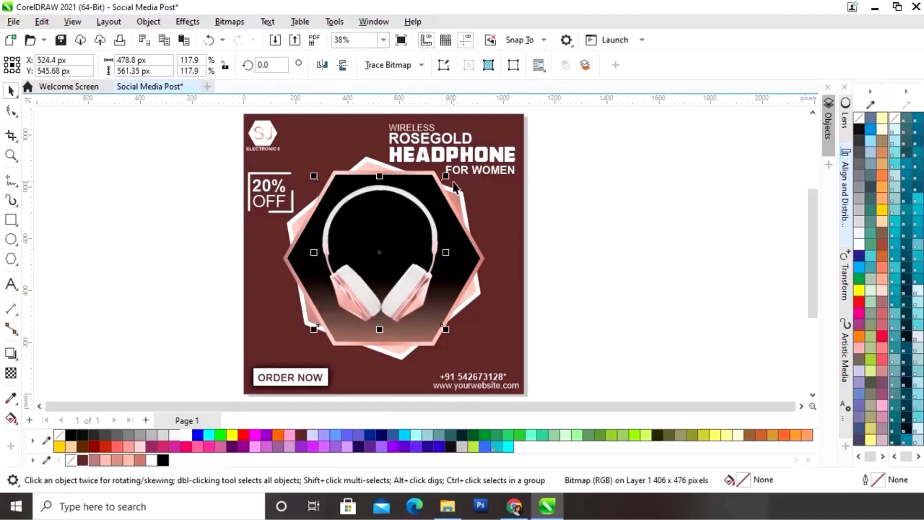
left_click_drag(445, 183, 440, 188)
left_click_drag(401, 280, 408, 284)
left_click_drag(443, 180, 447, 181)
left_click_drag(412, 275, 413, 284)
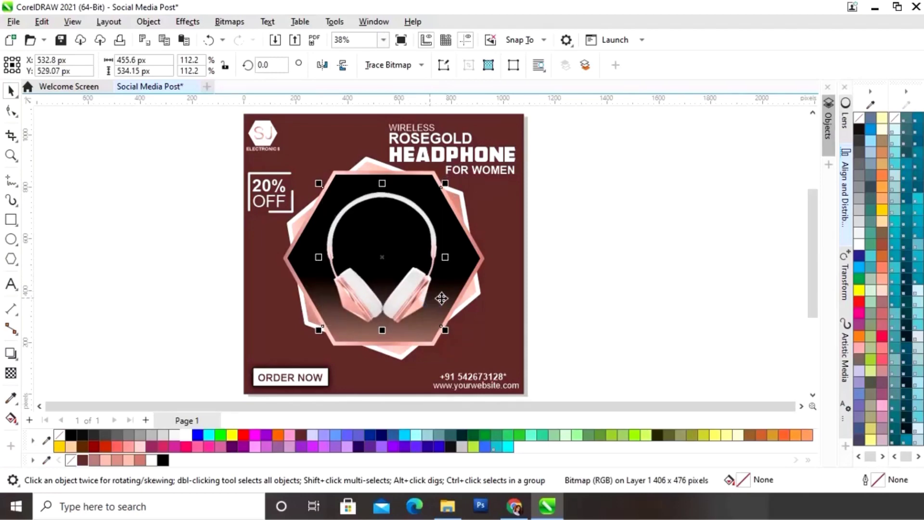
left_click(613, 246)
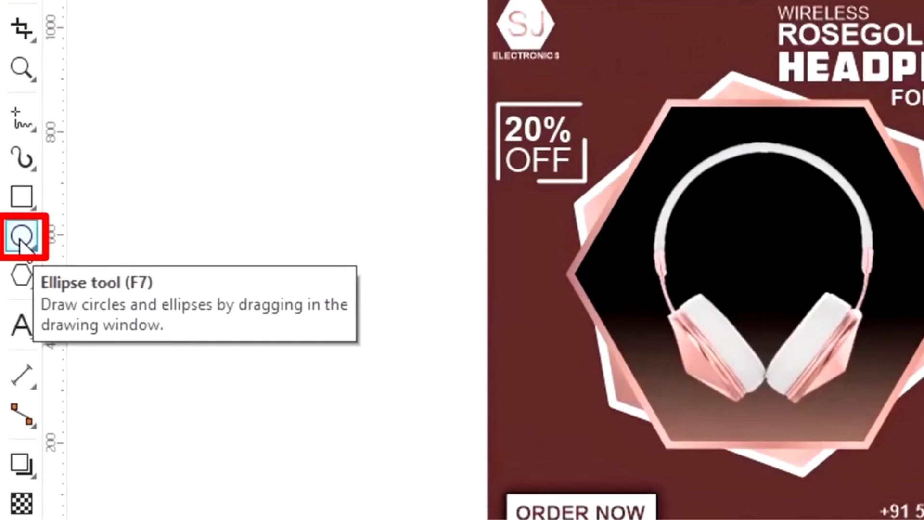
Draw a flat ellipse under the headphones, fill it black, remove its outline and lower it slightly.
left_click(22, 237)
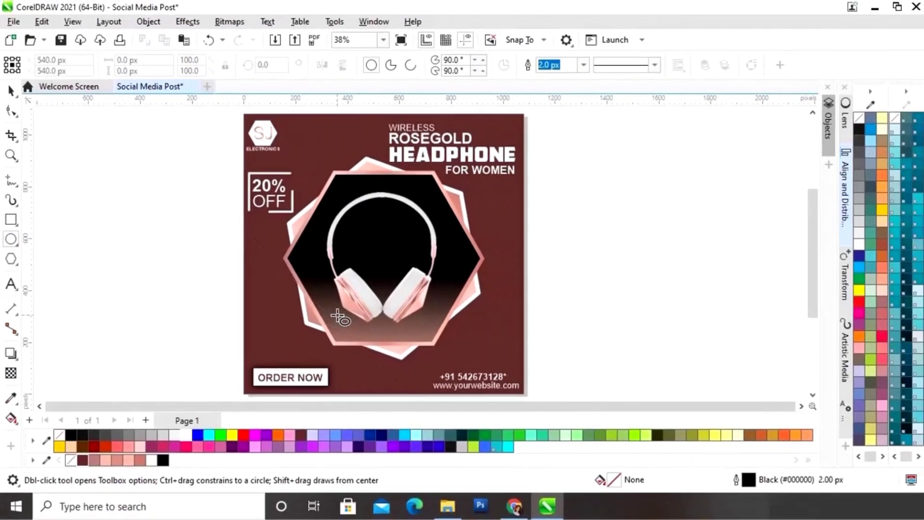
left_click_drag(339, 317, 428, 327)
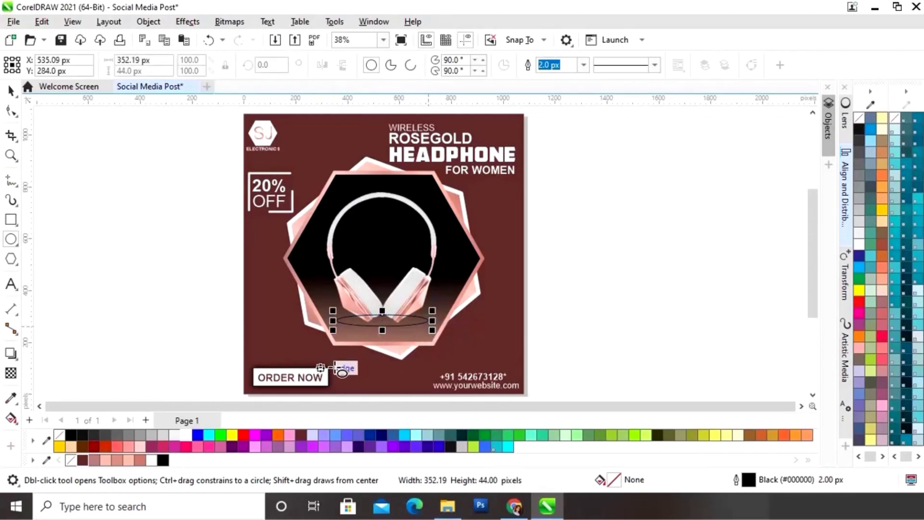
left_click(70, 436)
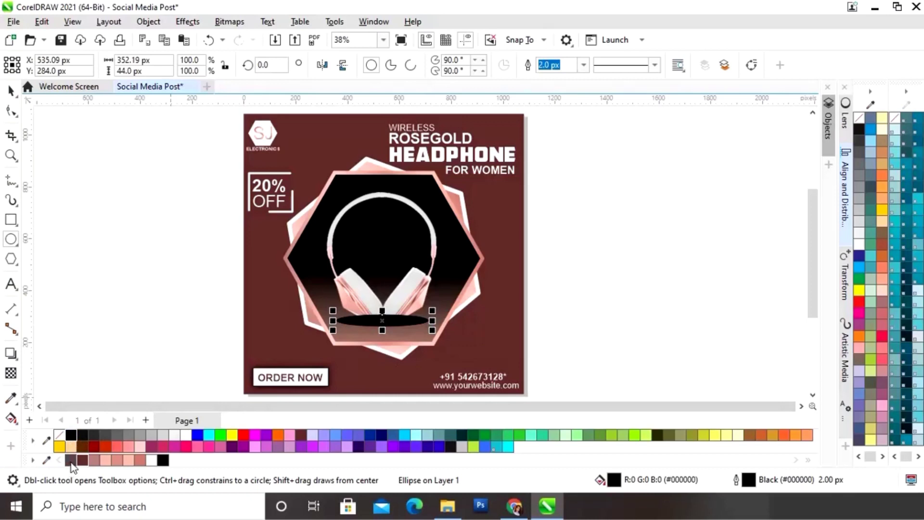
right_click(70, 461)
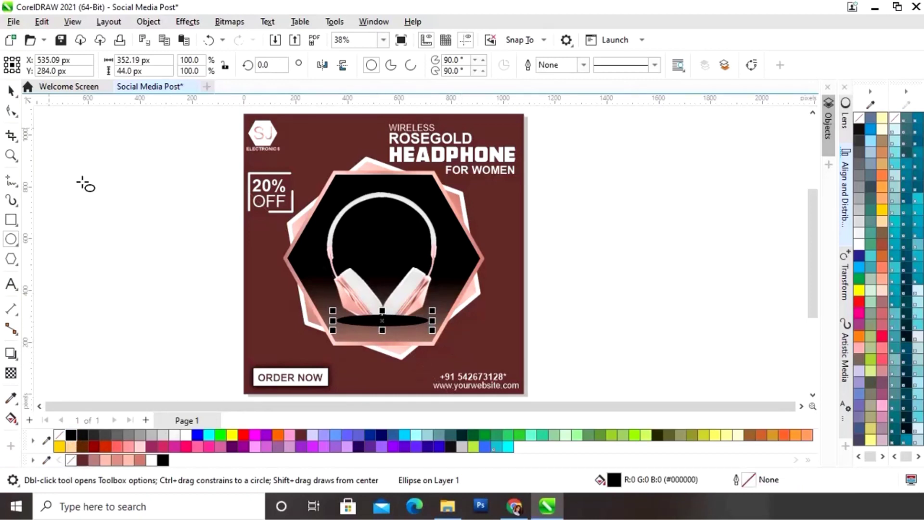
left_click(11, 90)
left_click_drag(384, 320, 385, 327)
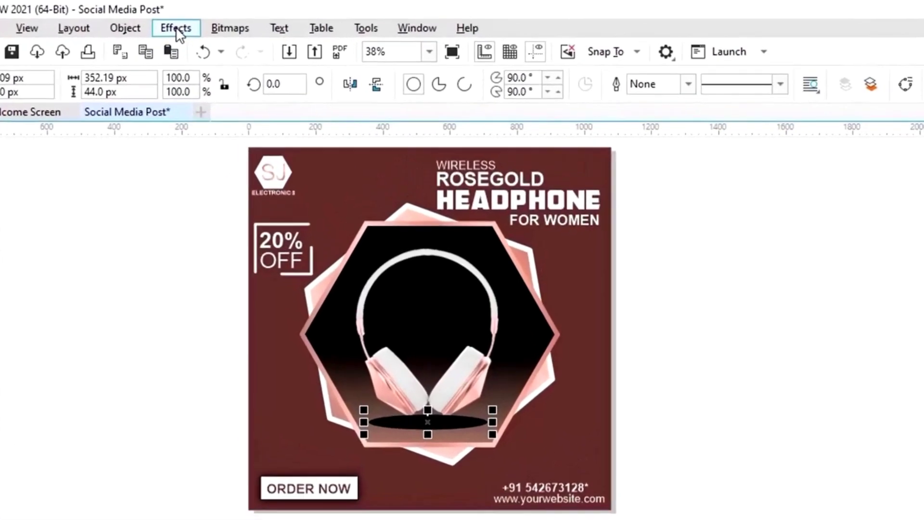
Gaussian-blur the ellipse at a 15.2 px radius and bring the headphone image in front of it.
left_click(188, 22)
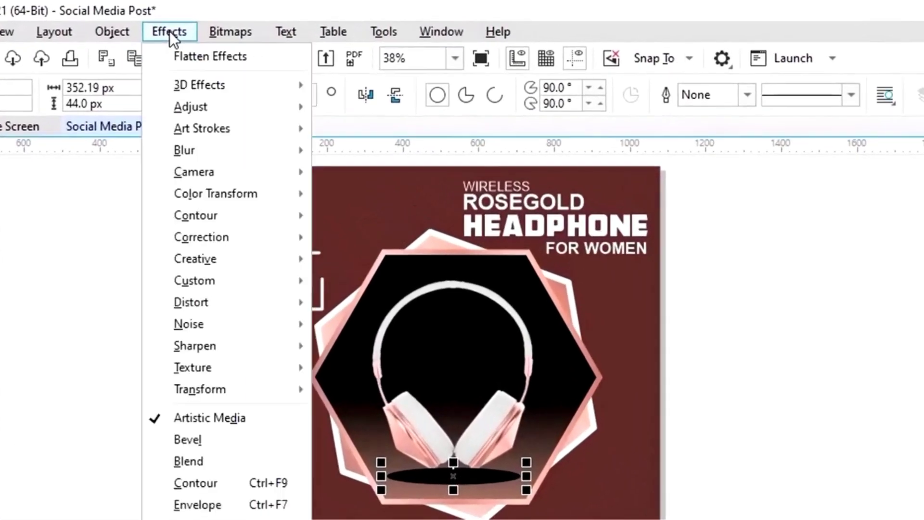
mouse_move(208, 155)
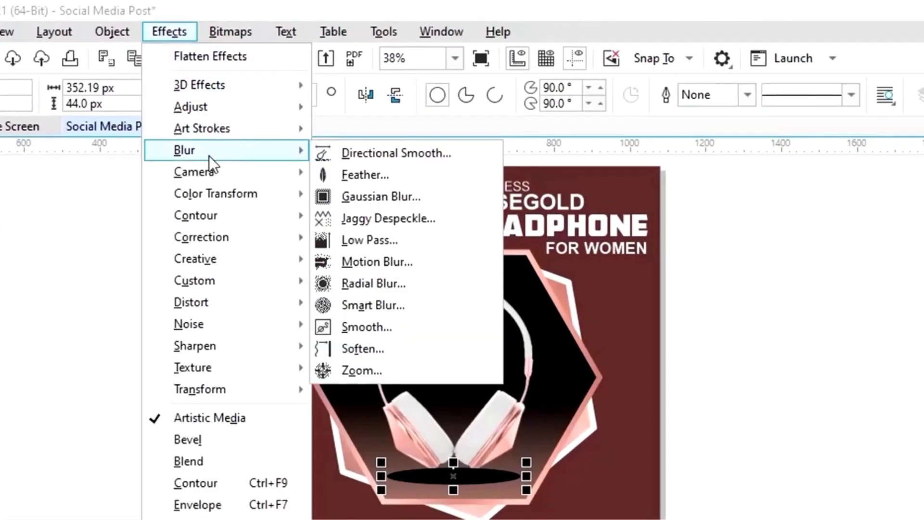
left_click(388, 197)
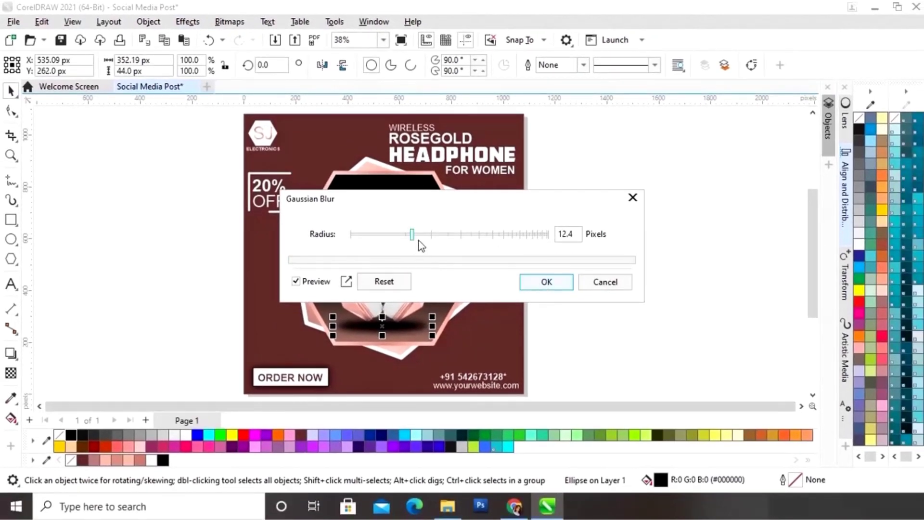
left_click_drag(413, 234, 420, 235)
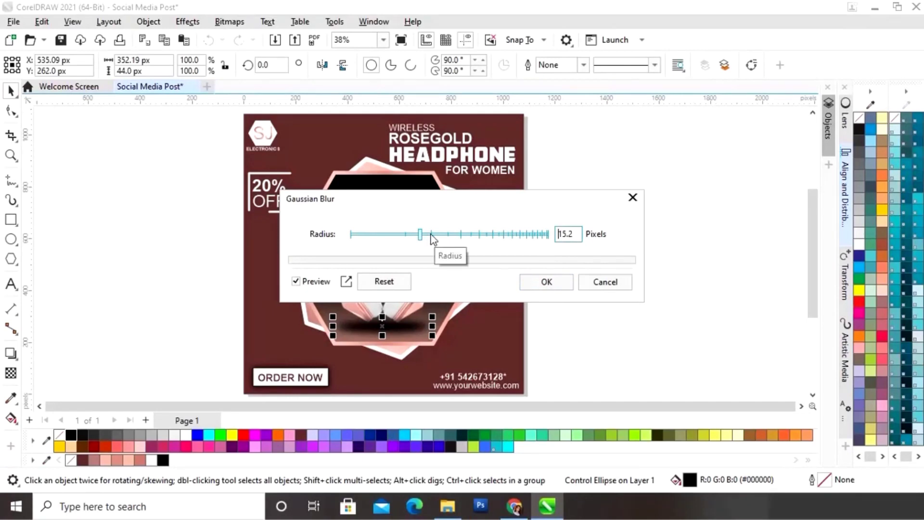
left_click(547, 281)
left_click(630, 286)
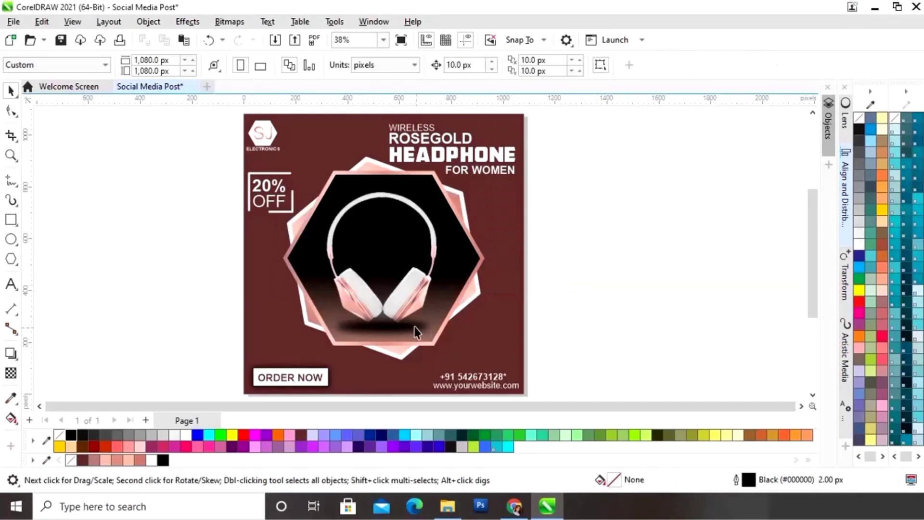
left_click(410, 297)
key("shift+Page_Up")
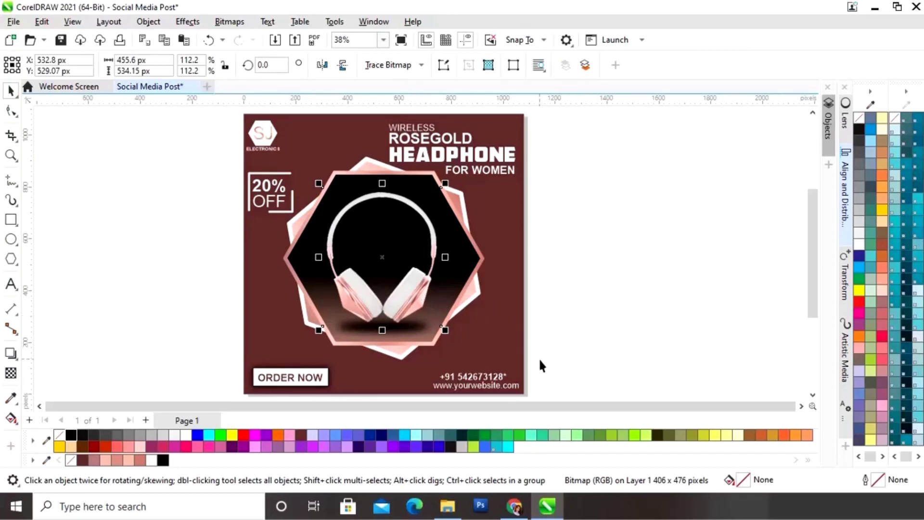
Flatten the blurred shadow ellipse from 44 px to 33 px tall.
left_click(580, 333)
left_click(385, 326)
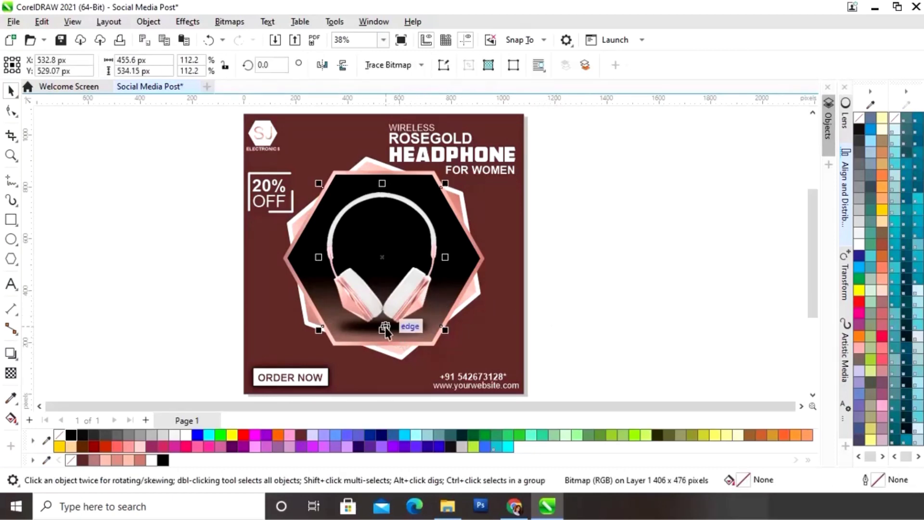
left_click(572, 308)
key("z")
left_click_drag(282, 250, 528, 337)
left_click(444, 334)
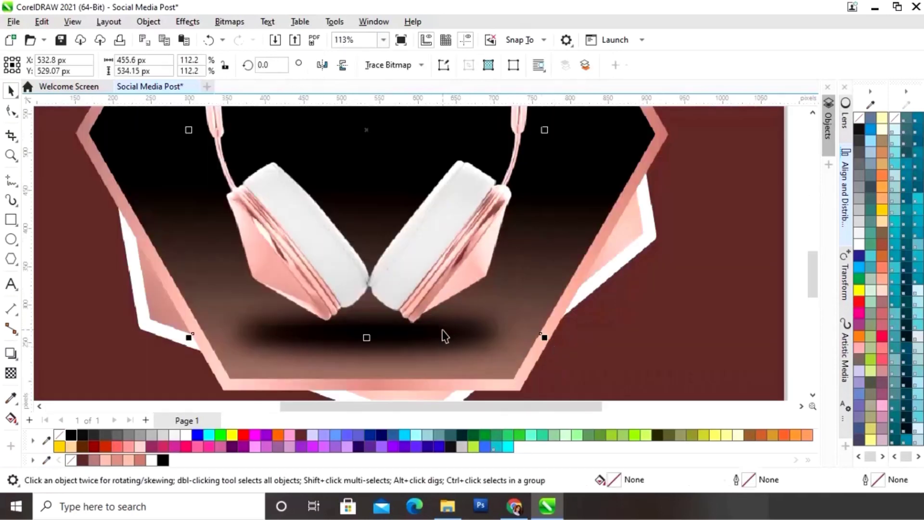
left_click(448, 350)
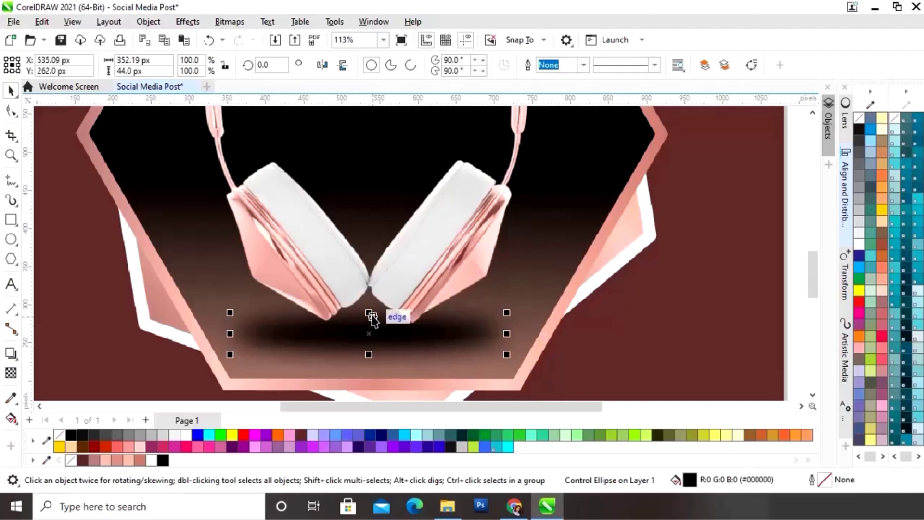
mouse_move(369, 317)
left_mouse_down()
mouse_move(374, 331)
mouse_move(371, 317)
left_mouse_up()
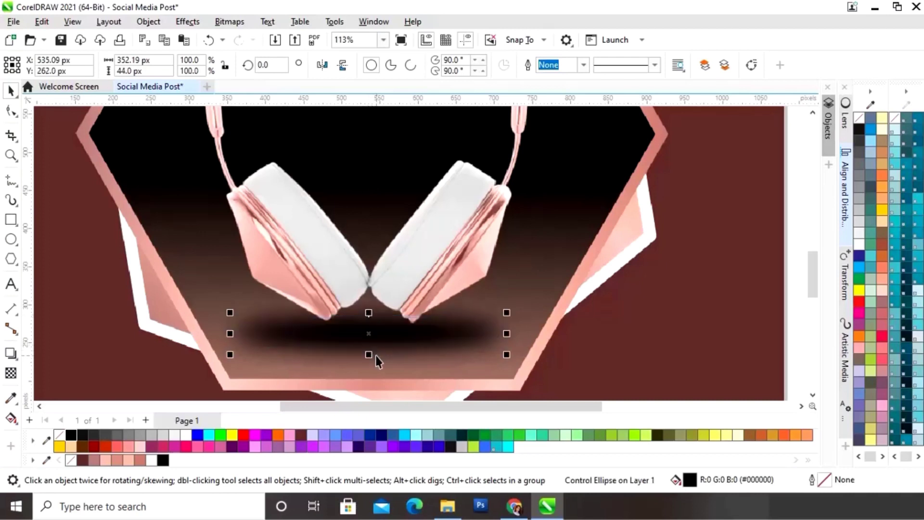
left_click_drag(369, 356, 370, 347)
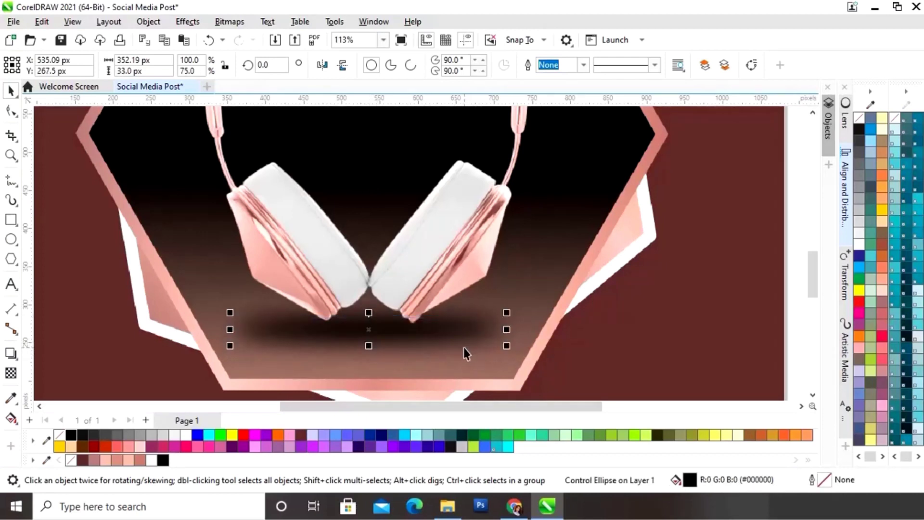
key("shift+F4")
left_click_drag(469, 315, 470, 318)
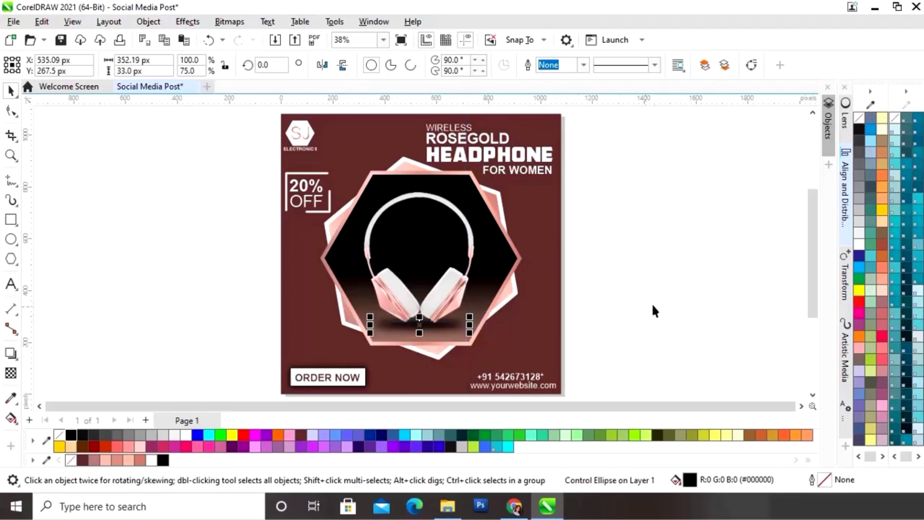
left_click(650, 316)
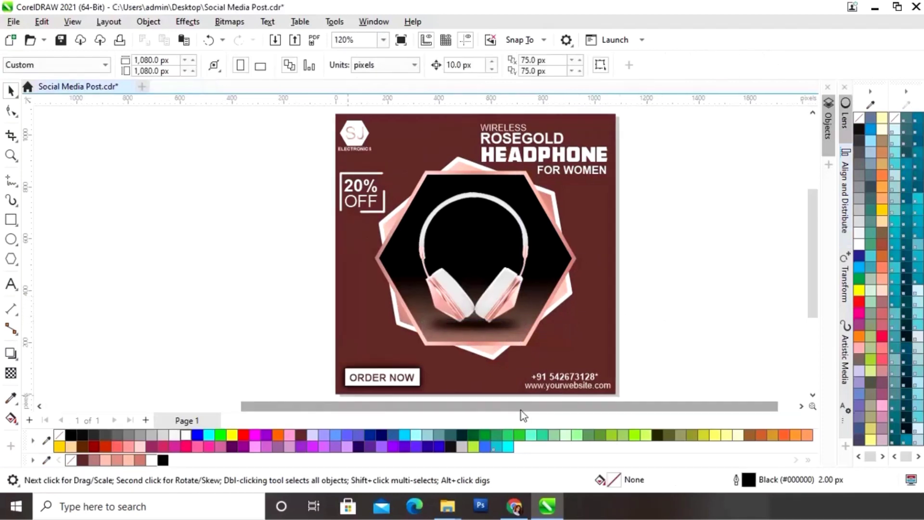
left_click_drag(519, 412, 365, 423)
Move the music-note icon near the poster and copy the pink frame's rose-gold fill onto it.
left_click(91, 284)
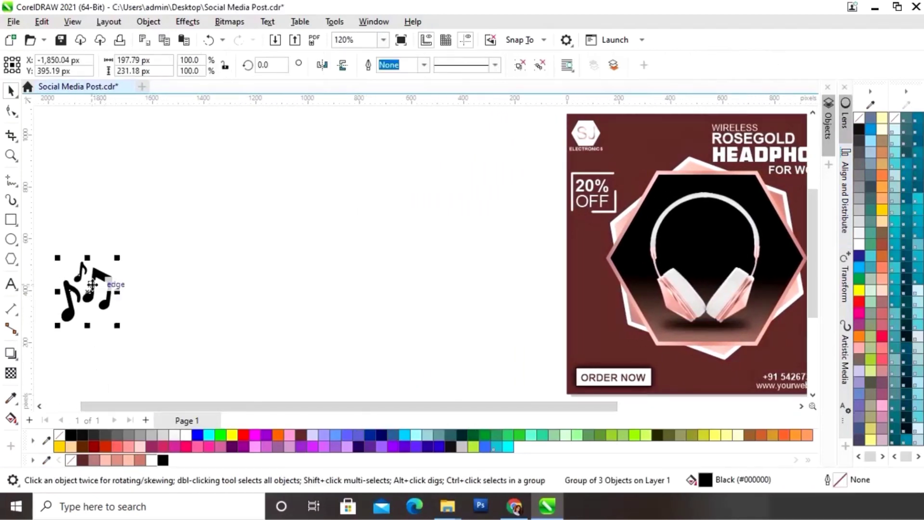
left_click_drag(91, 284, 475, 271)
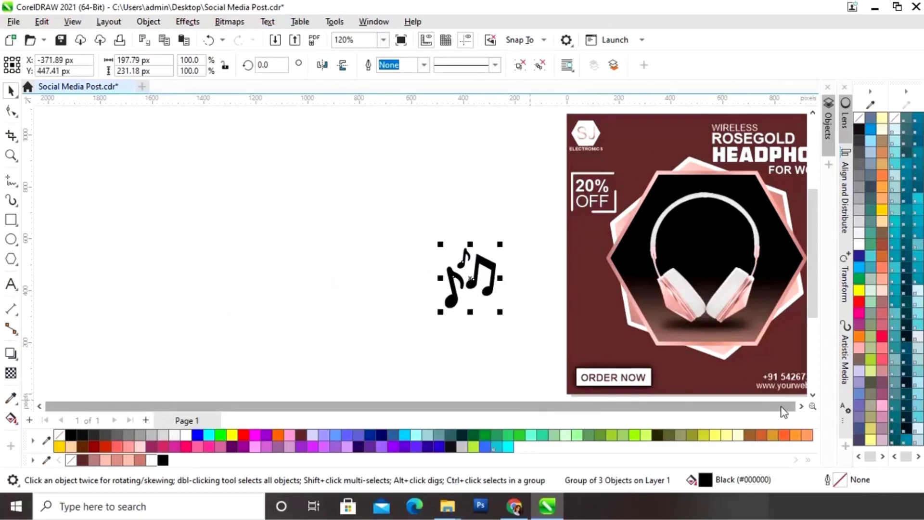
left_click(802, 406)
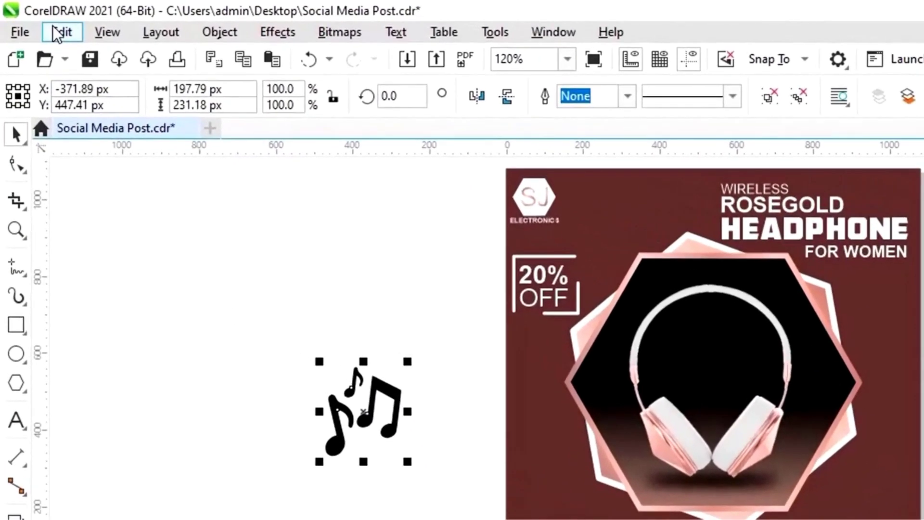
left_click(60, 32)
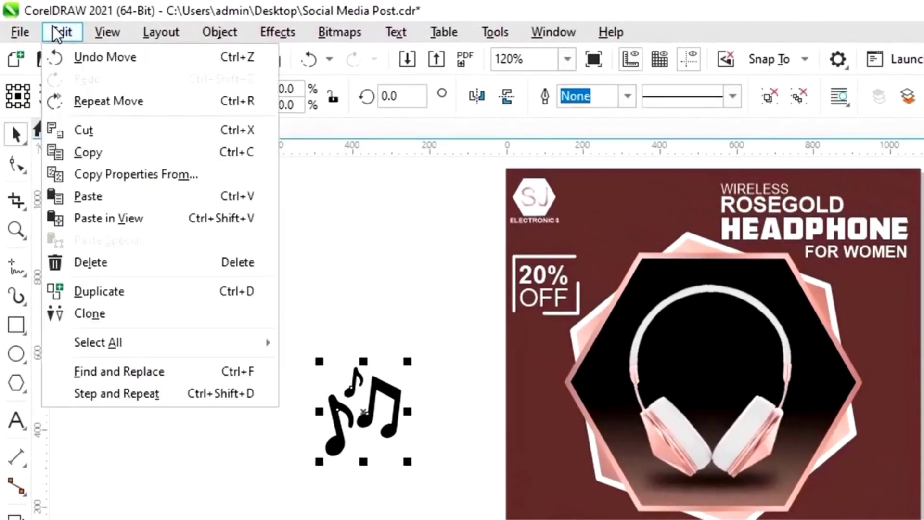
left_click(103, 177)
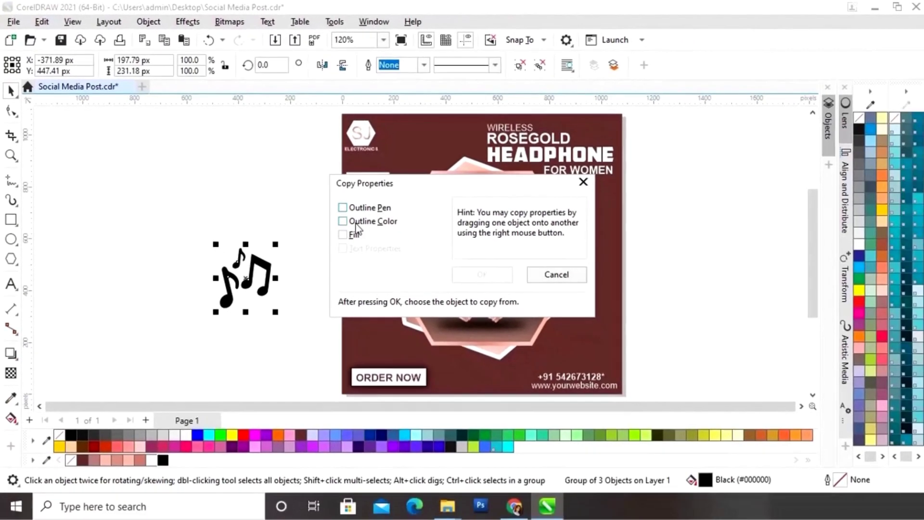
left_click(343, 234)
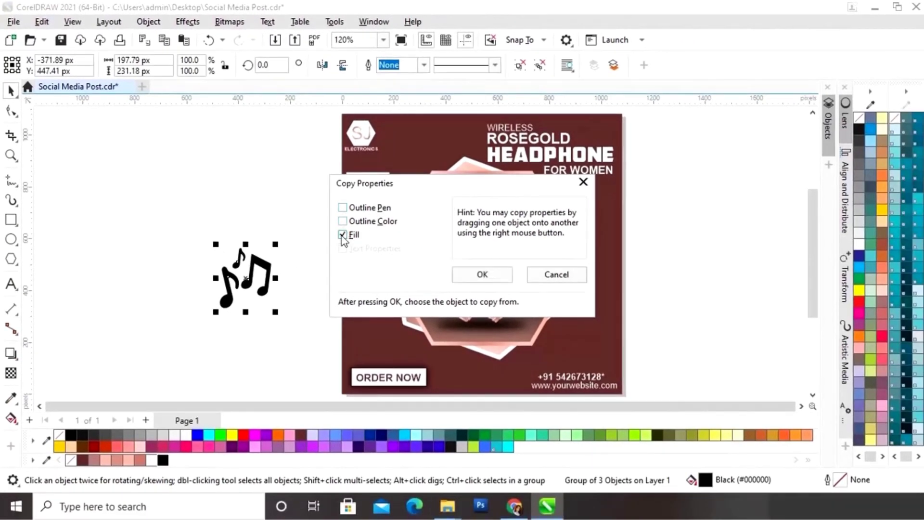
left_click(482, 273)
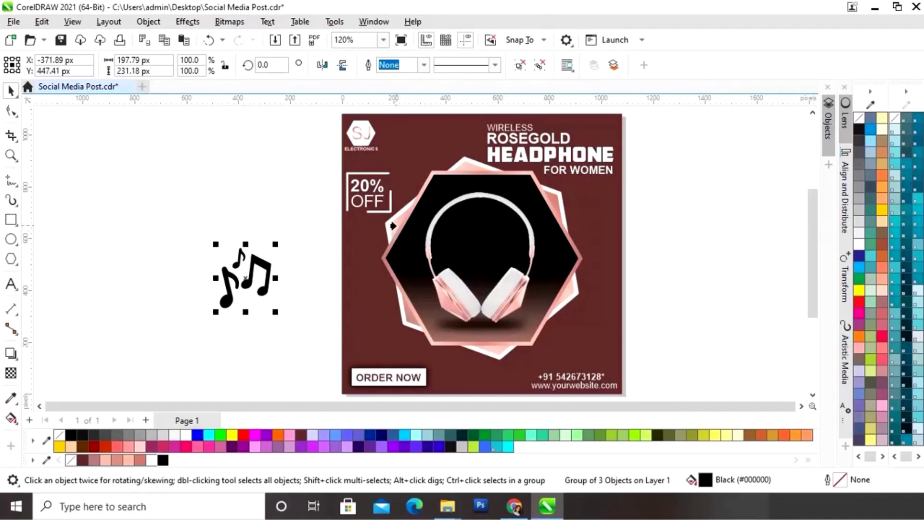
left_click(394, 226)
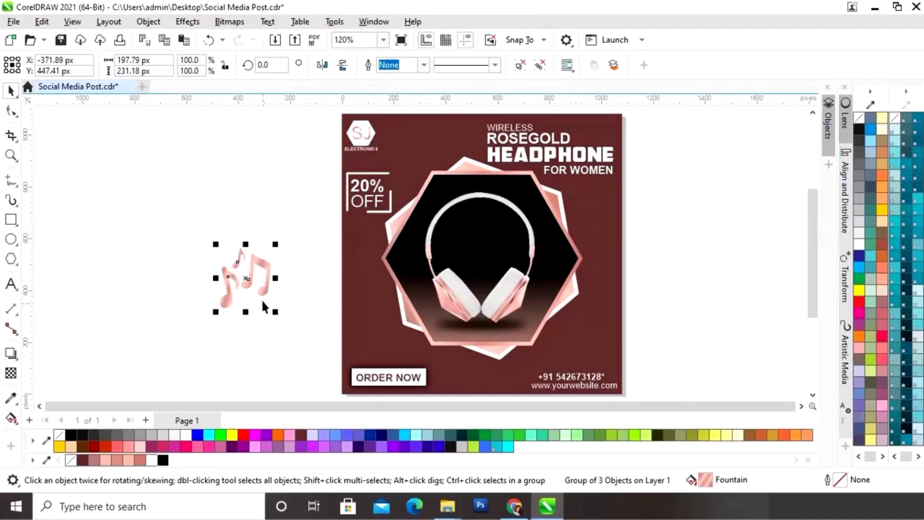
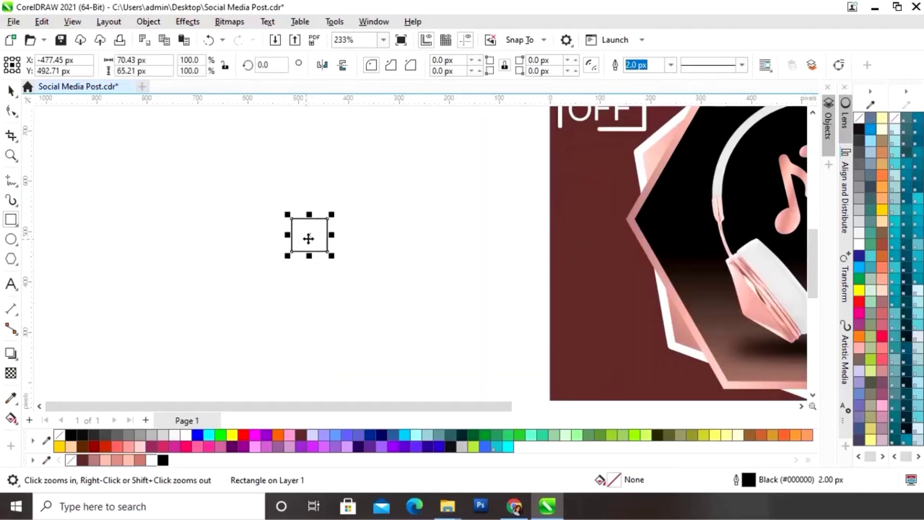
Convert the small rectangle to curves, add a right-edge node, and delete both right corners into a right-pointing triangle.
right_click(308, 238)
left_click(368, 115)
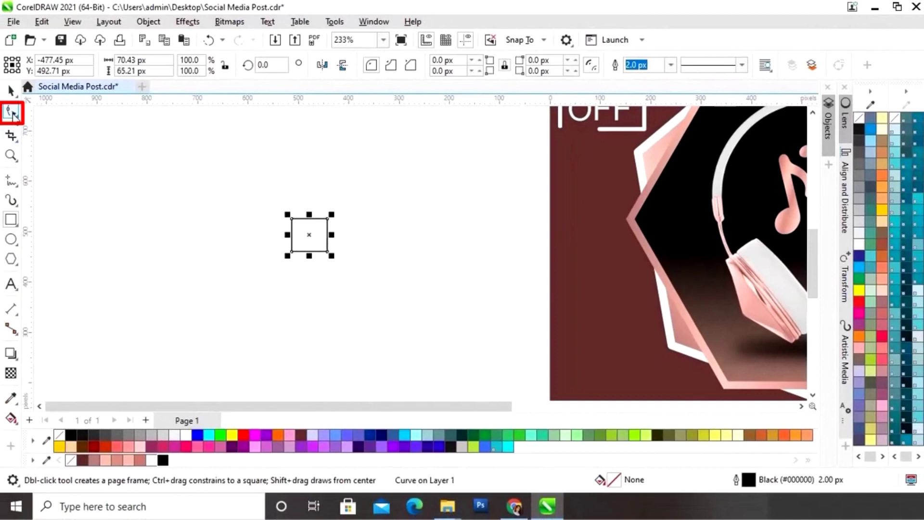
left_click(11, 112)
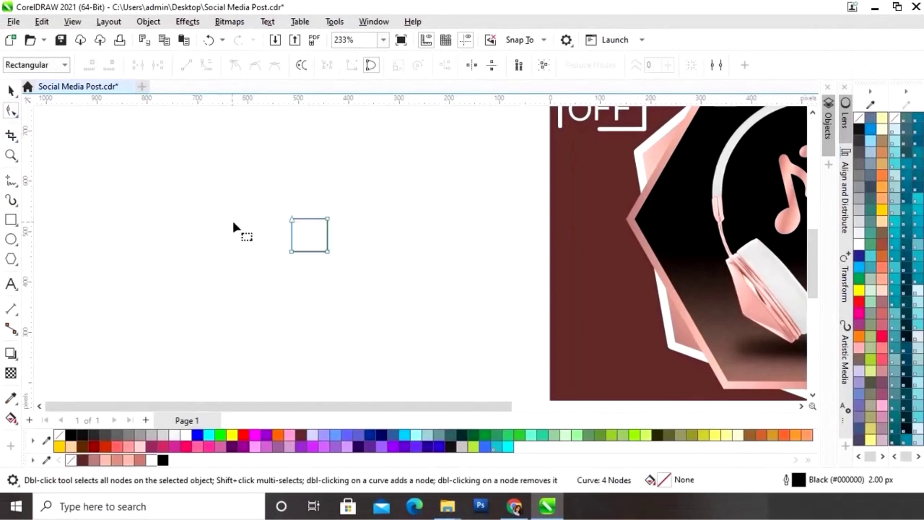
left_click(328, 234)
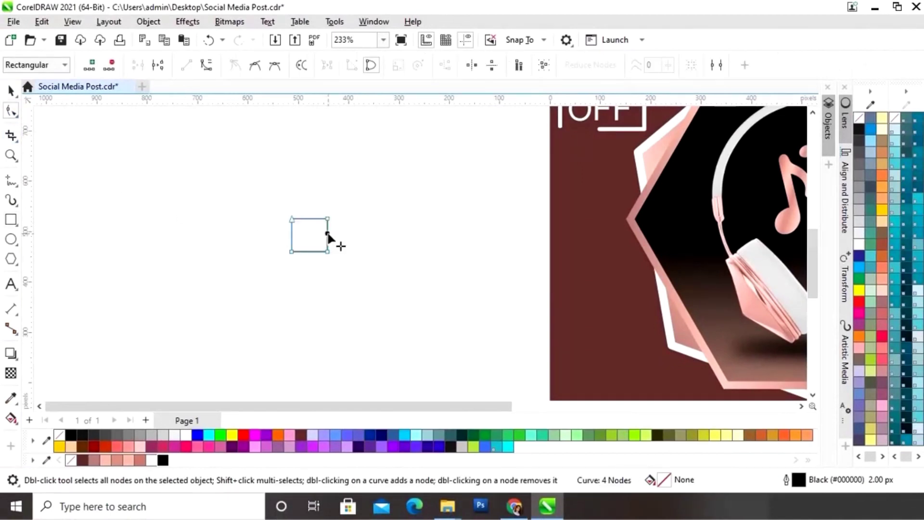
right_click(327, 236)
left_click(354, 243)
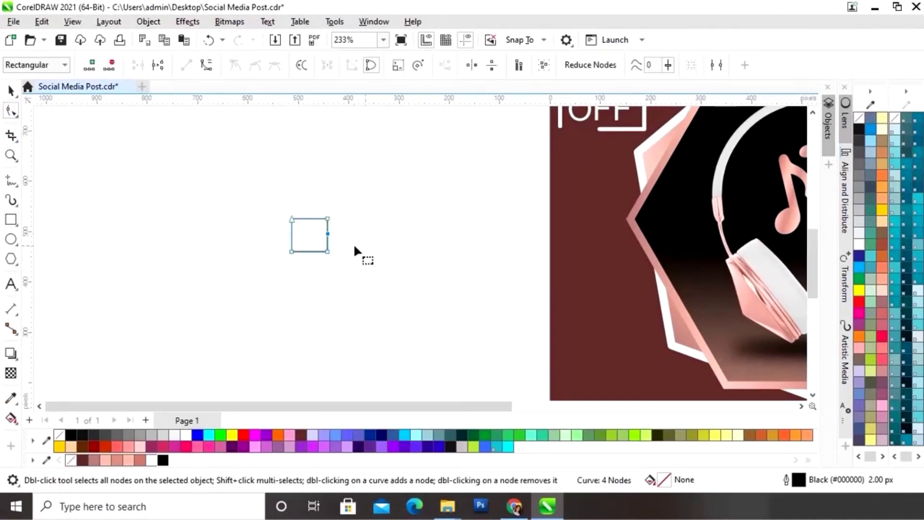
double_click(327, 251)
double_click(327, 218)
left_click(328, 235)
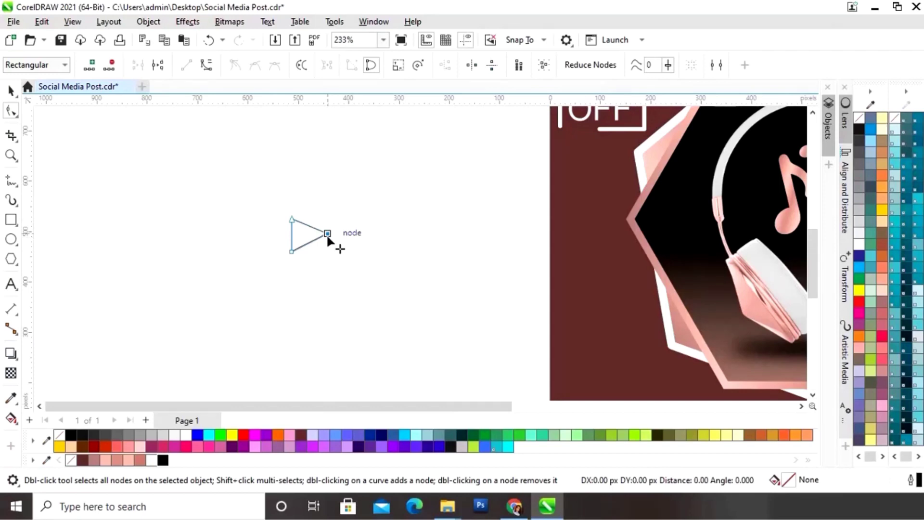
left_click_drag(327, 235, 325, 236)
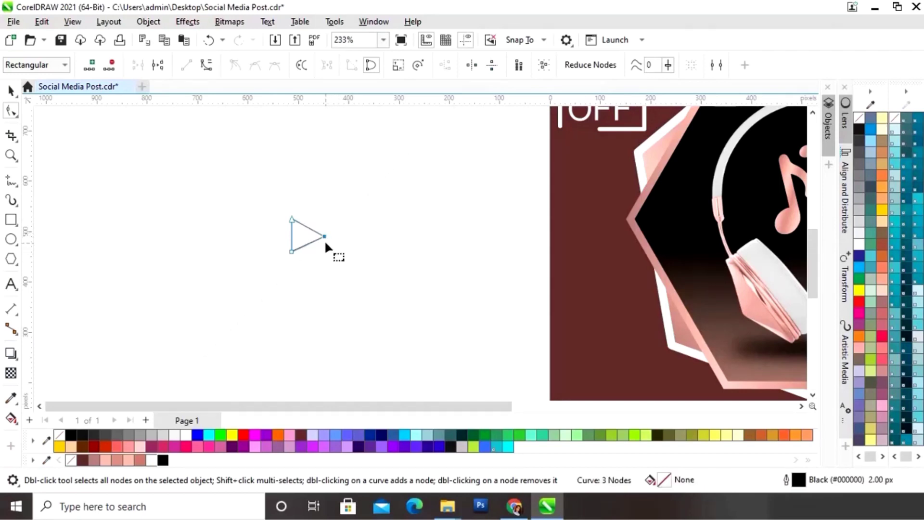
left_click(11, 90)
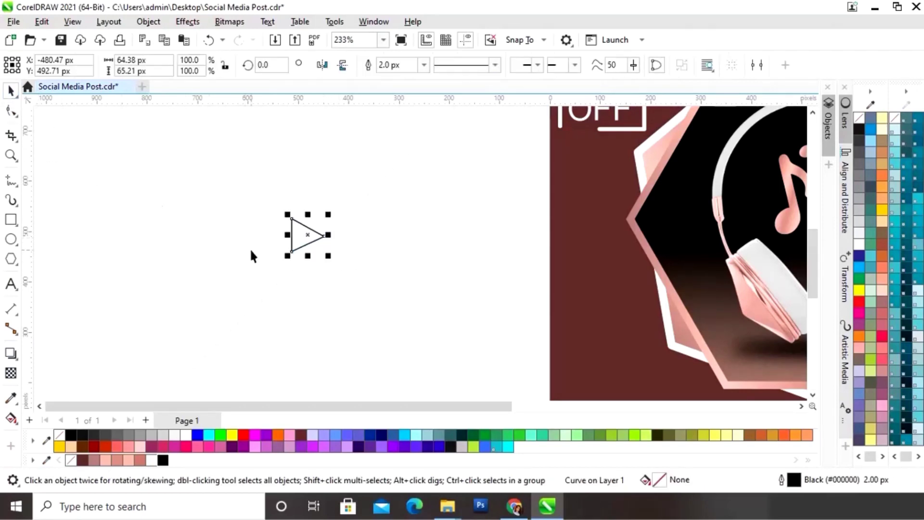
Fill the triangle black and place a duplicate slightly to its right.
left_click(72, 436)
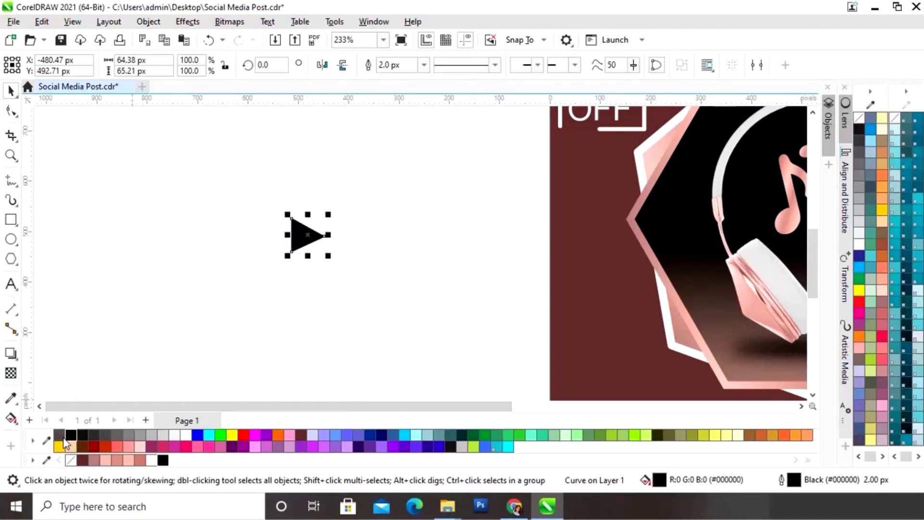
key("F4")
left_click_drag(231, 267, 296, 267)
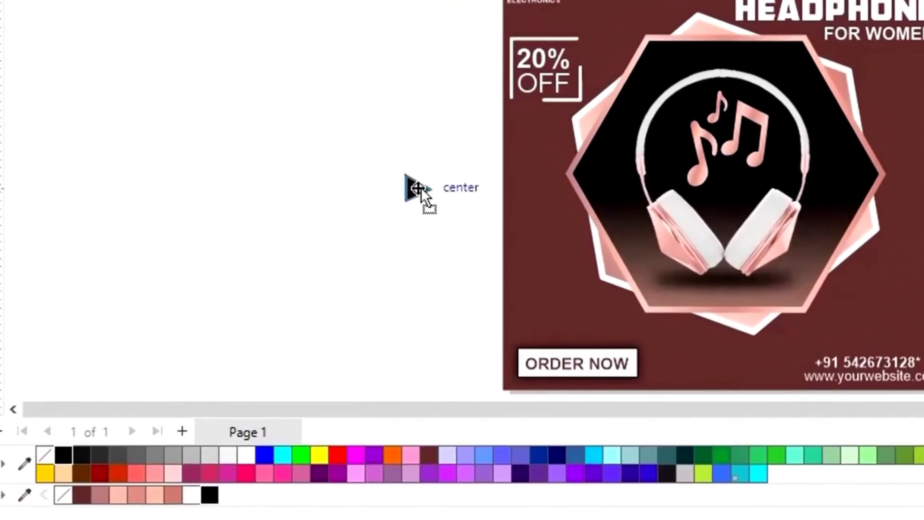
left_click_drag(421, 186, 430, 189)
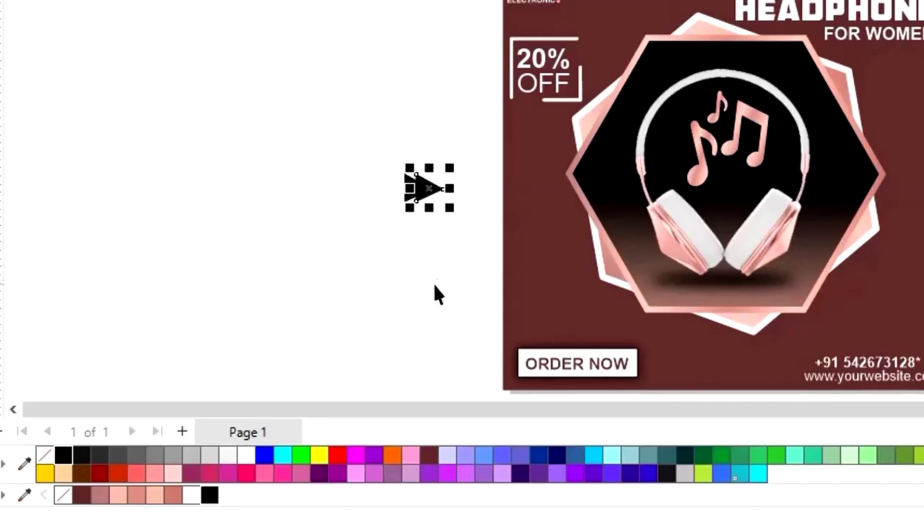
Fill the copy white with no outline and select both triangles.
left_click(242, 458)
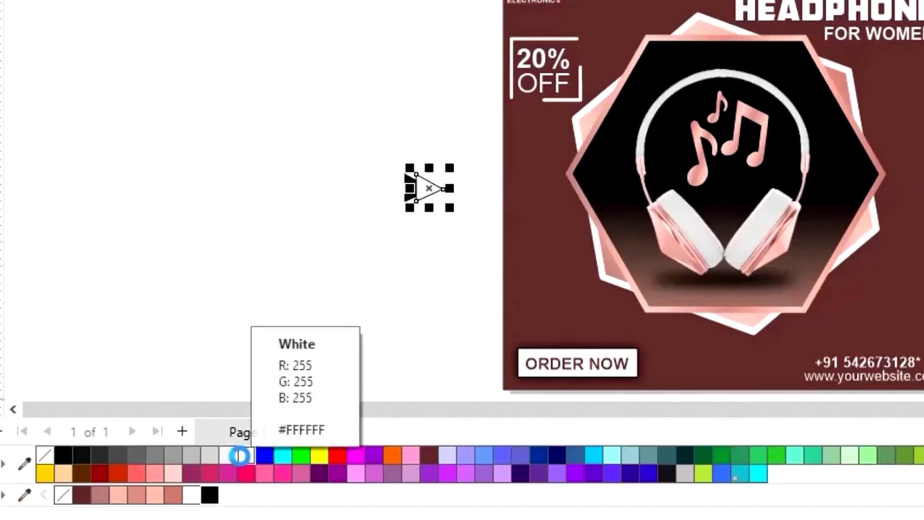
left_click_drag(330, 109, 501, 212)
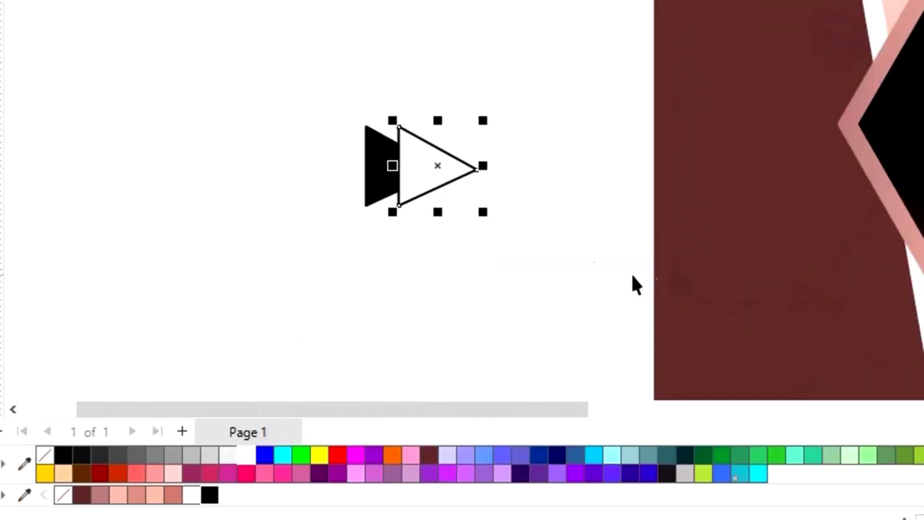
right_click(45, 457)
left_click_drag(313, 308, 588, 54)
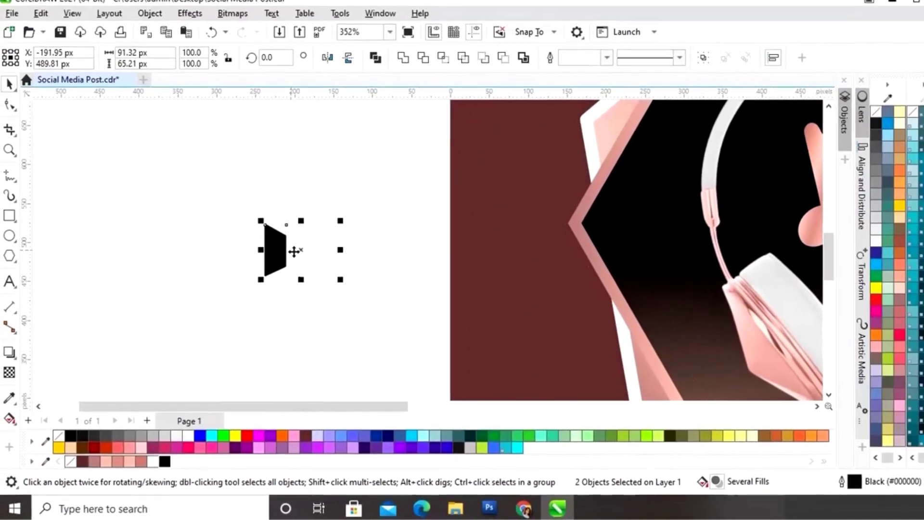
Group the two triangles and move the play arrow onto the maroon background.
right_click(294, 251)
left_click(343, 170)
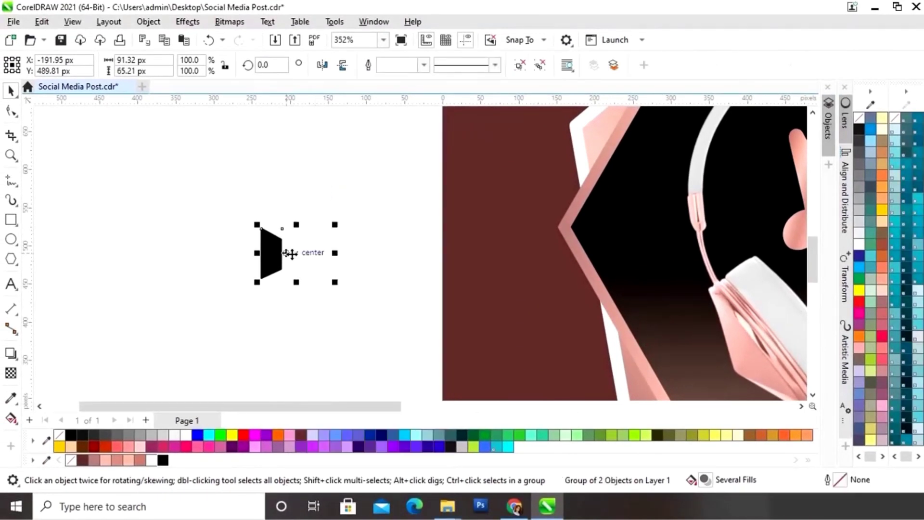
left_click_drag(290, 253, 496, 257)
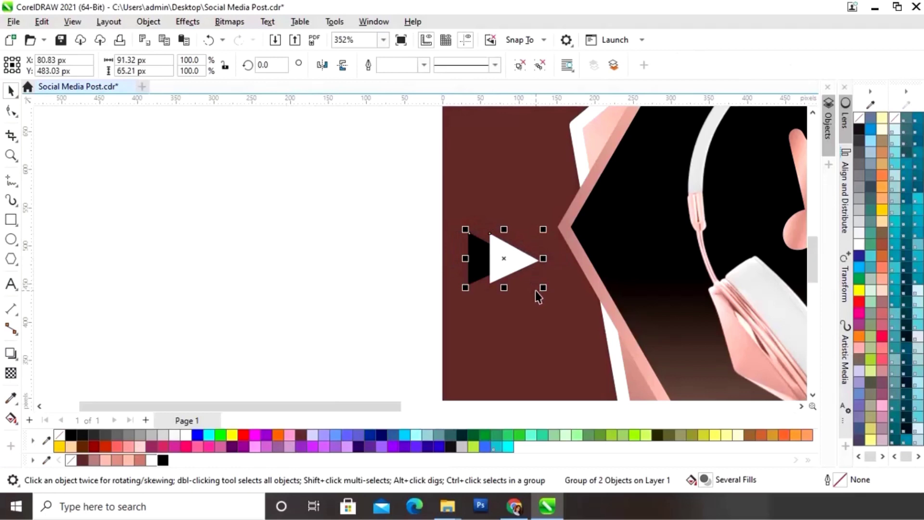
key("shift+F4")
Scale the play-arrow group down to about 42% on the post's left side.
left_click_drag(316, 279, 299, 315)
left_click(327, 318)
key("z")
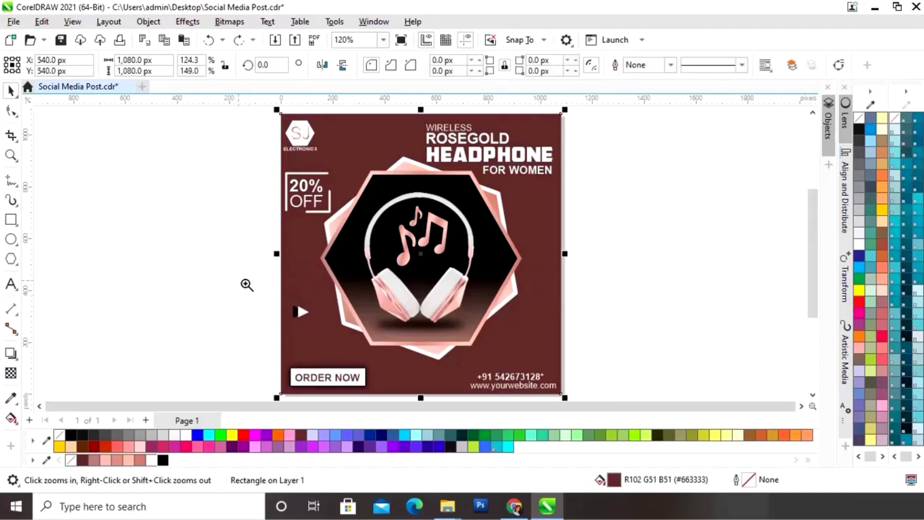
left_click_drag(281, 279, 449, 359)
key("space")
left_click(249, 227)
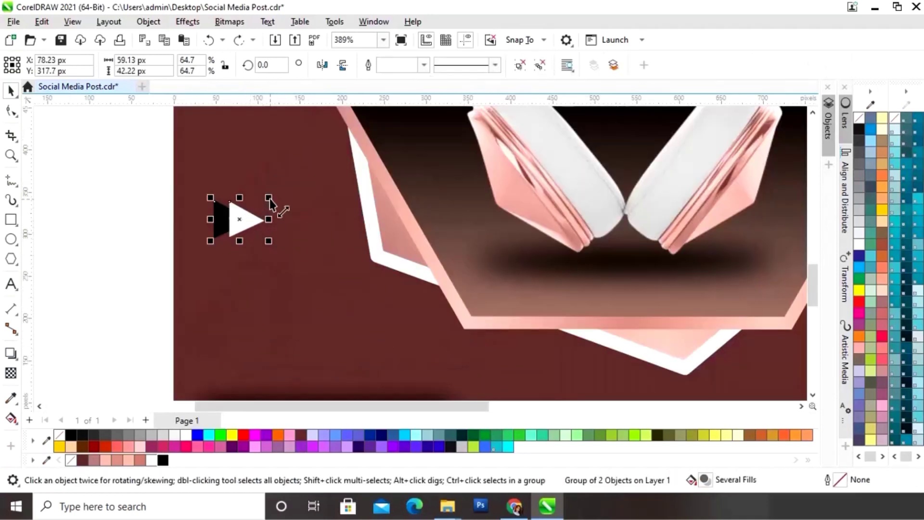
left_click_drag(270, 199, 258, 206)
key("F3")
key("Escape")
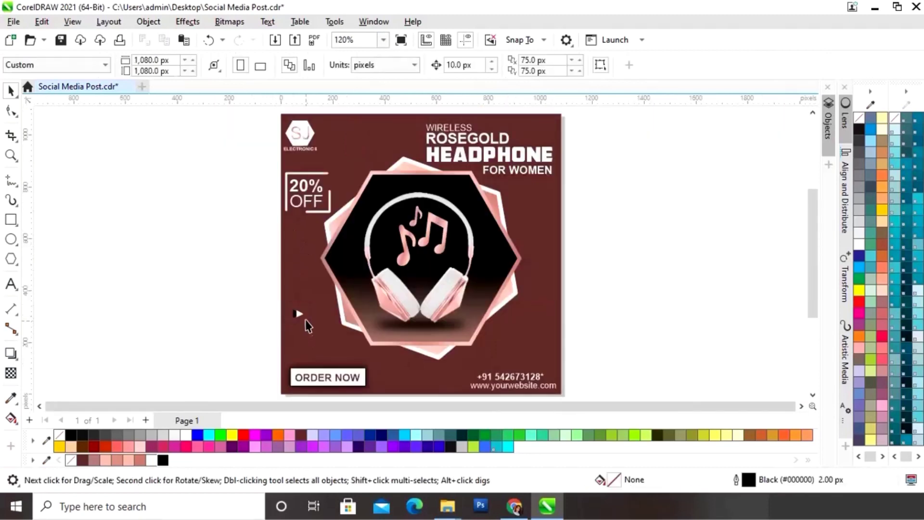
Place a flipped copy of the play arrow at the hexagon's upper right.
left_click(298, 314)
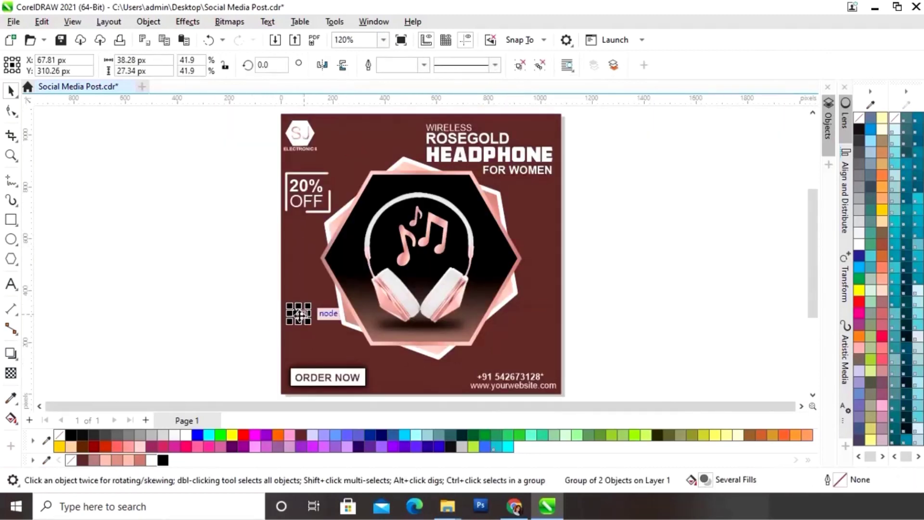
left_click_drag(299, 315, 521, 332)
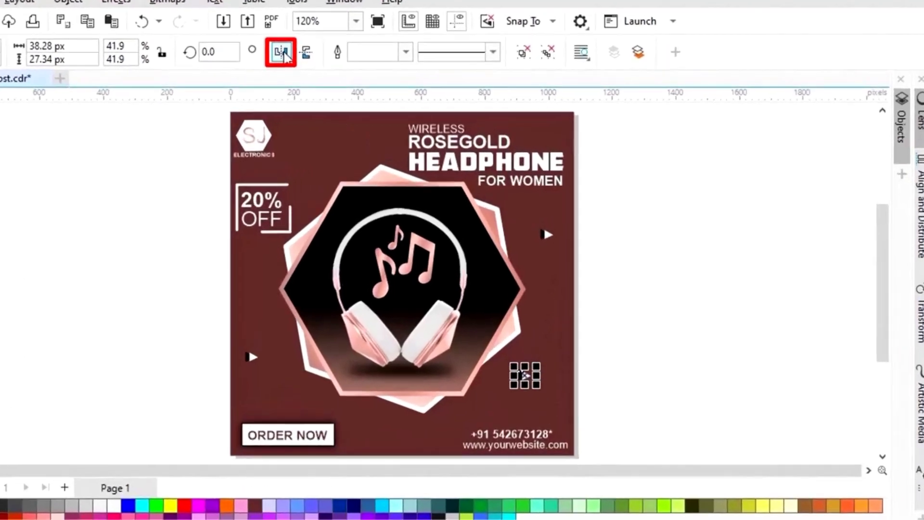
left_click(322, 65)
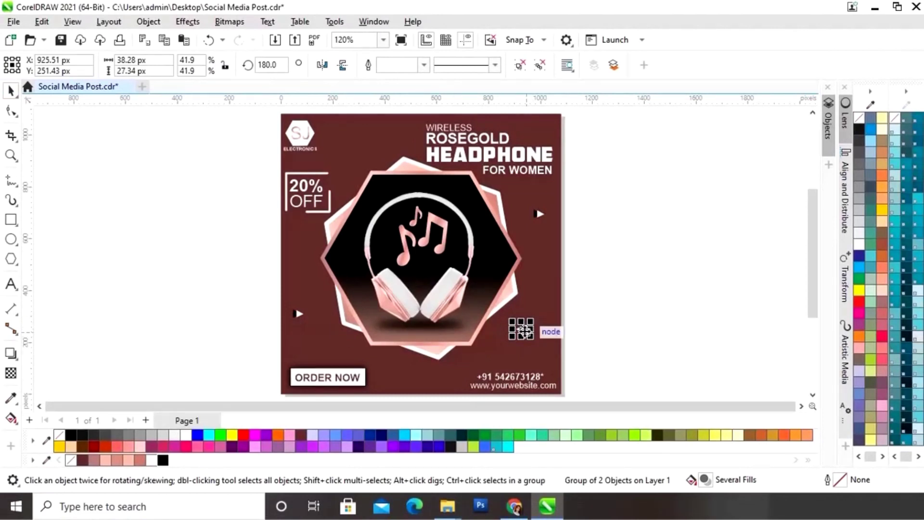
Place a left-pointing copy above the hexagon's upper left and preview the post full screen.
left_click_drag(522, 330, 363, 161)
left_click(630, 333)
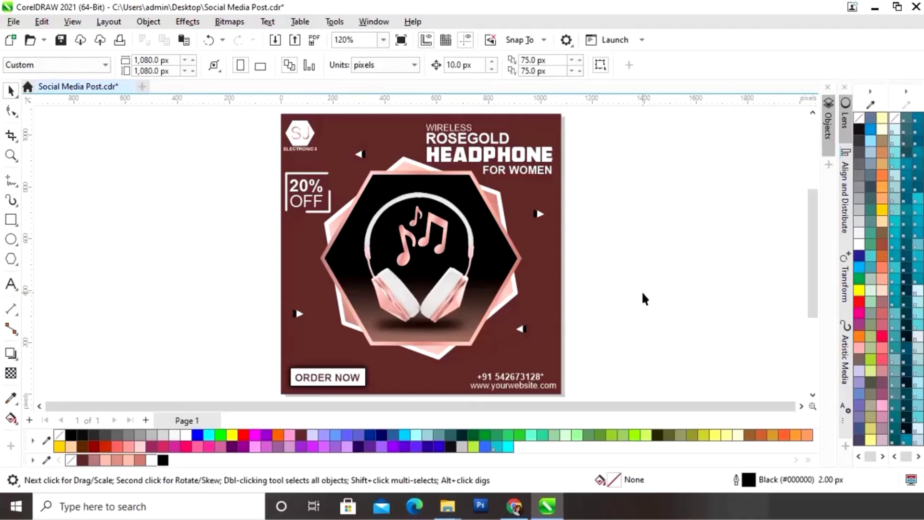
key("F9")
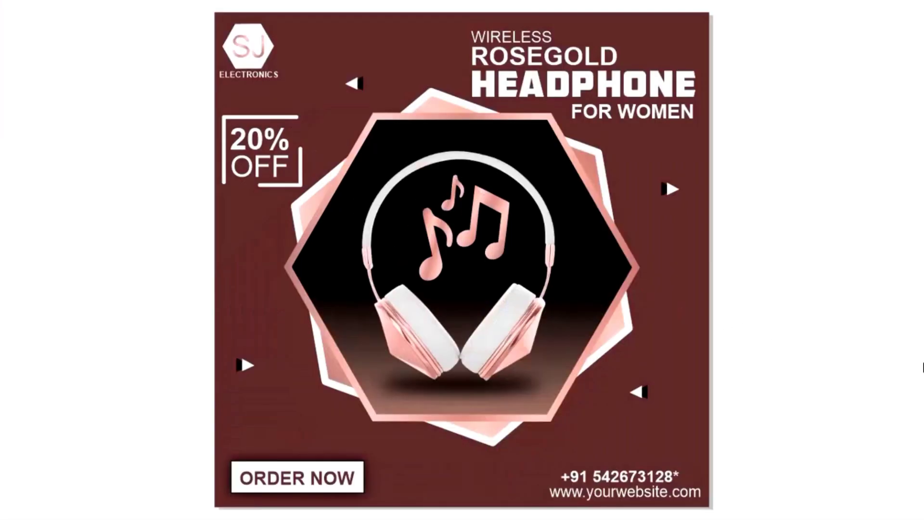